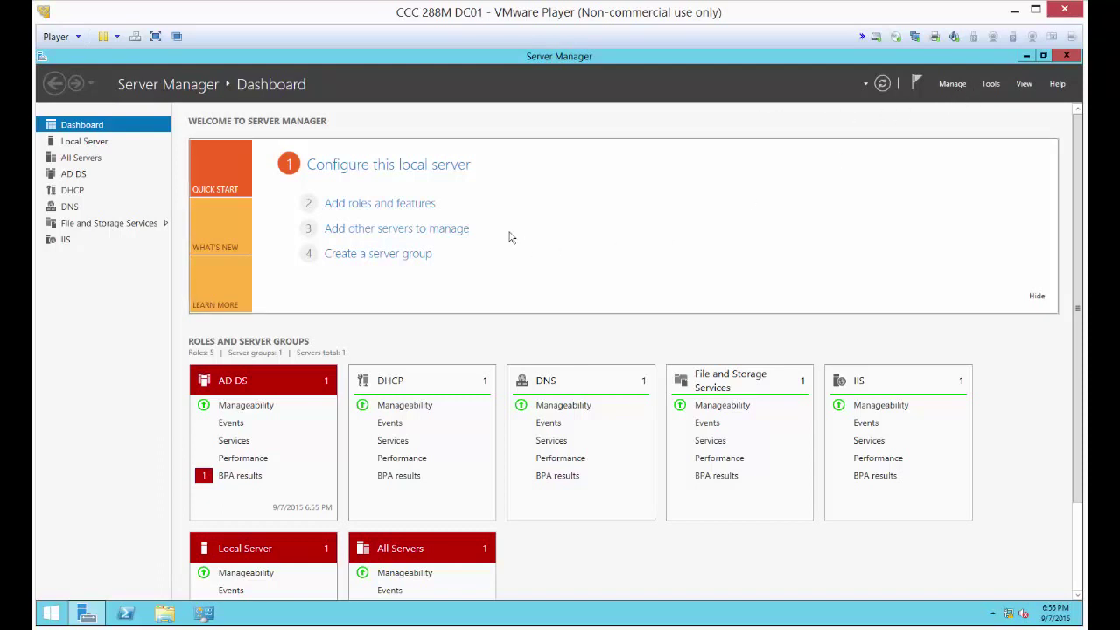
Step: Start a role-based installation in the Add Roles and Features wizard targeting DC01
click(420, 204)
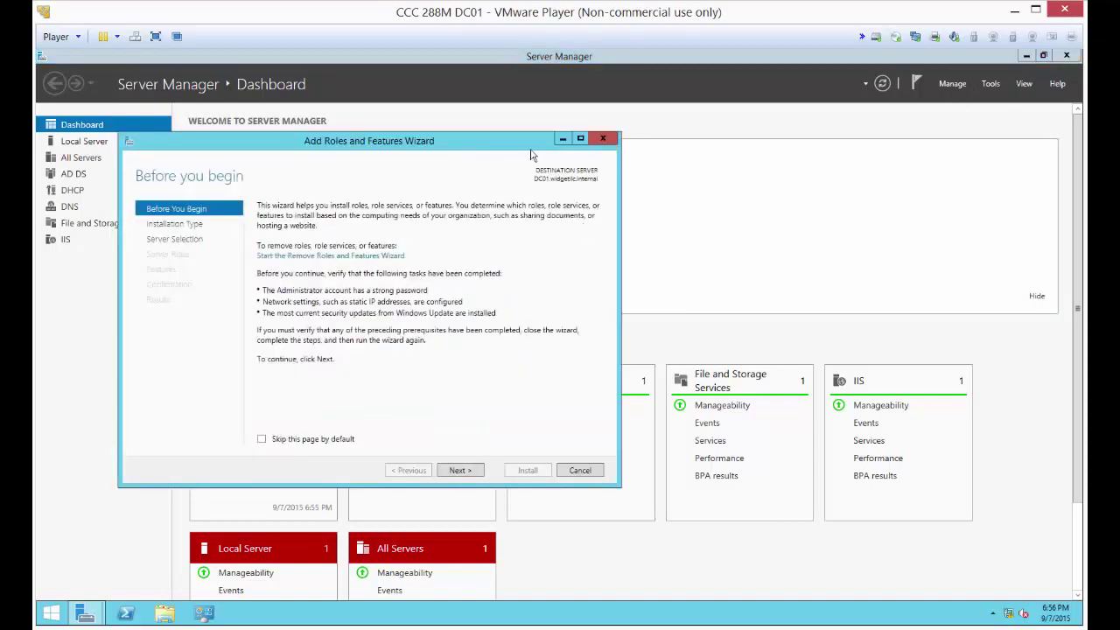
drag(523, 147, 615, 116)
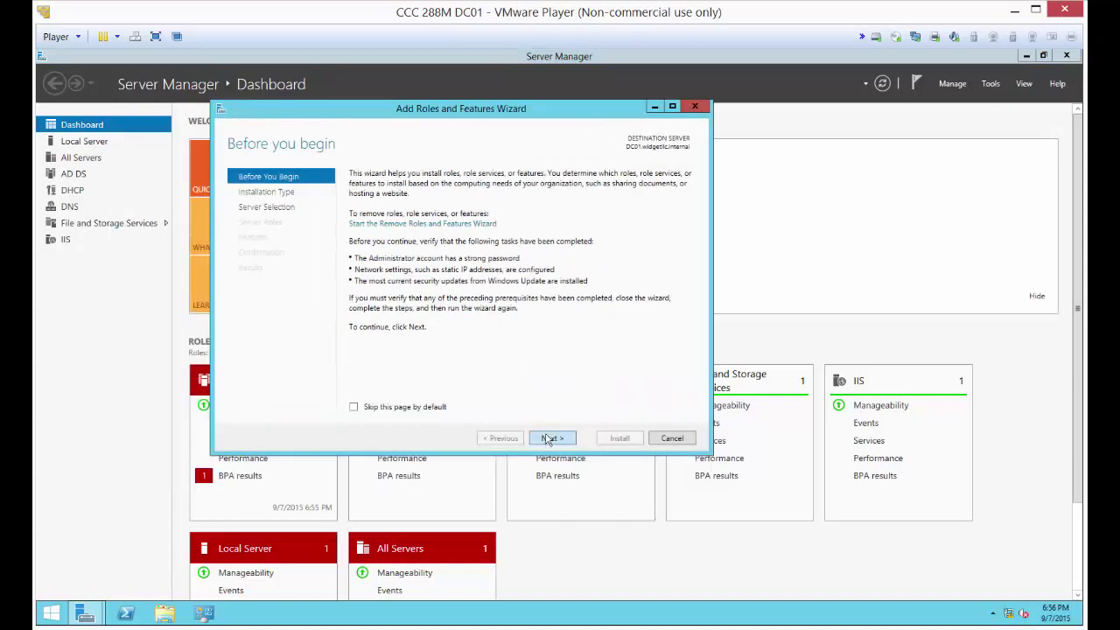
click(549, 438)
click(550, 439)
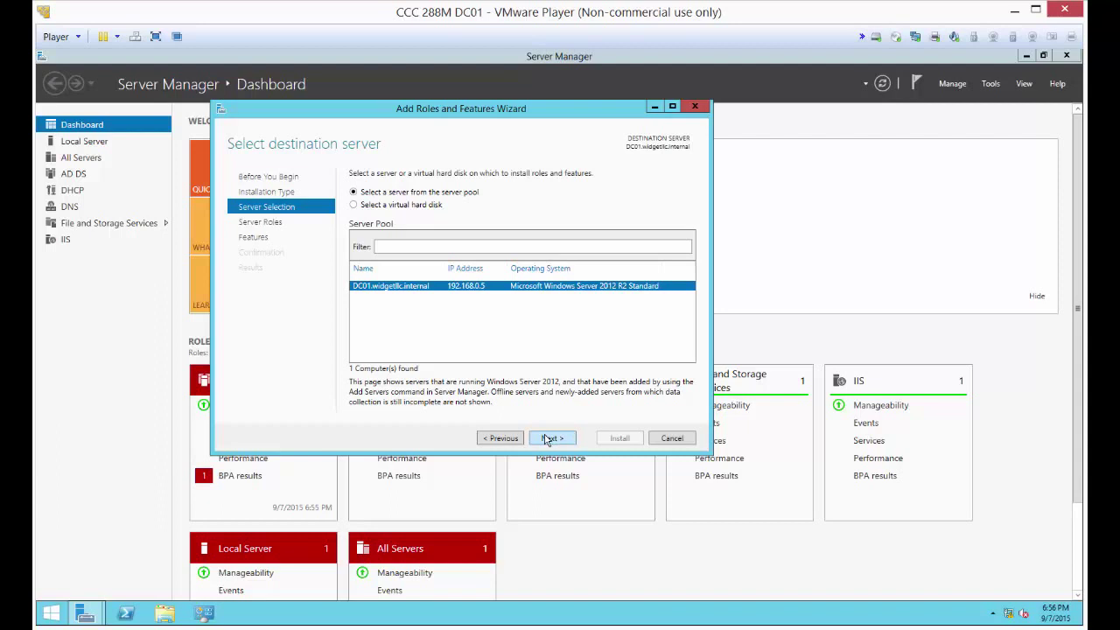
click(548, 439)
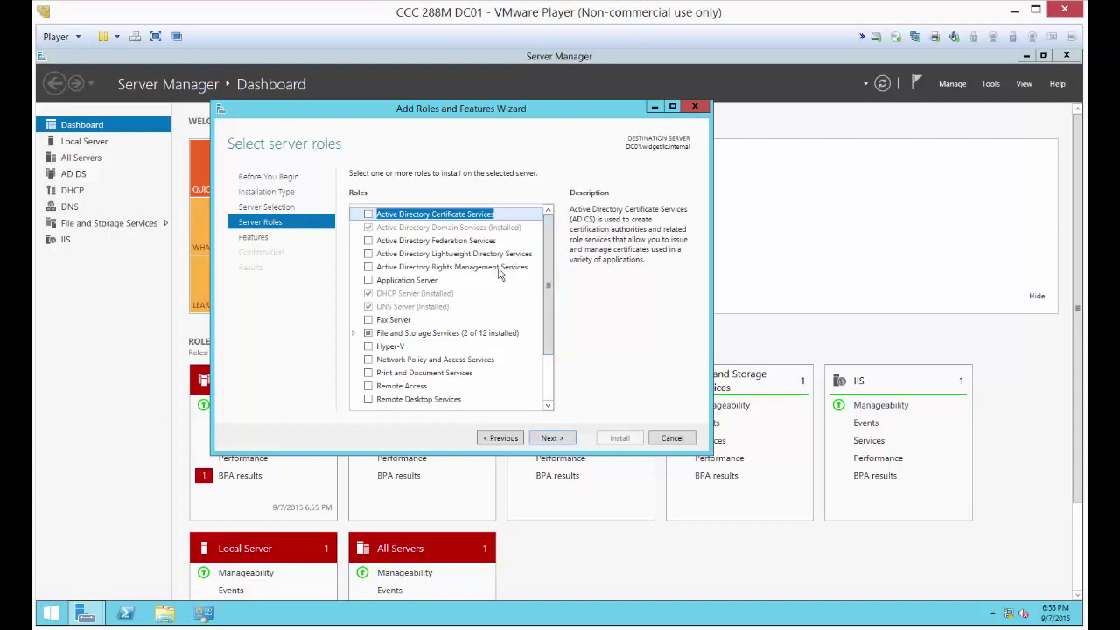
Step: Select Active Directory Certificate Services with its management tools and Certification Authority, then install
click(368, 215)
click(500, 390)
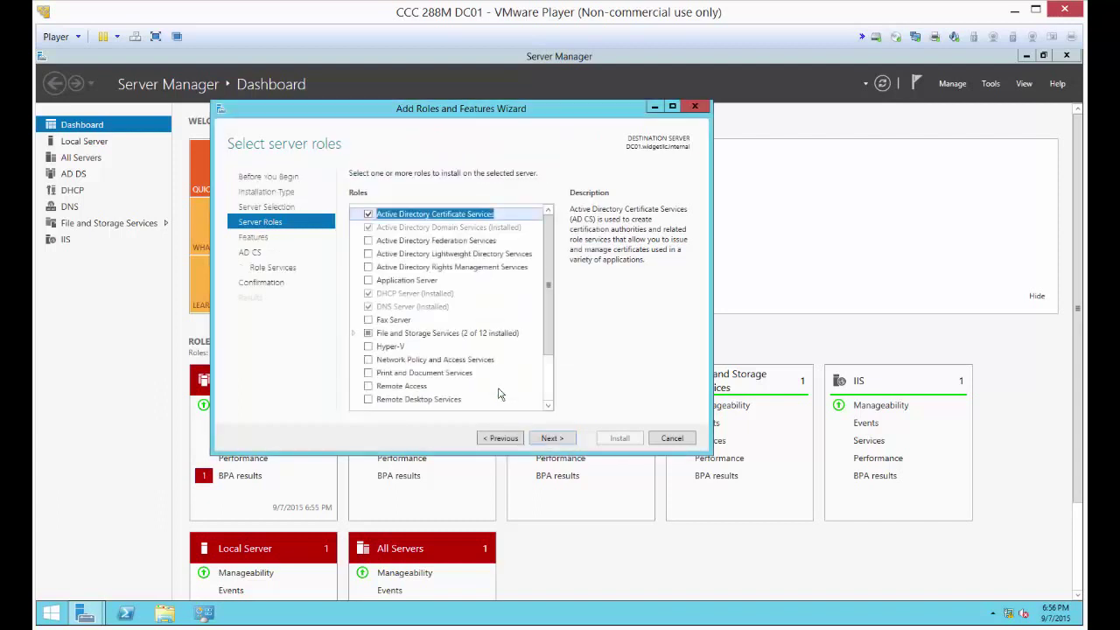
click(563, 439)
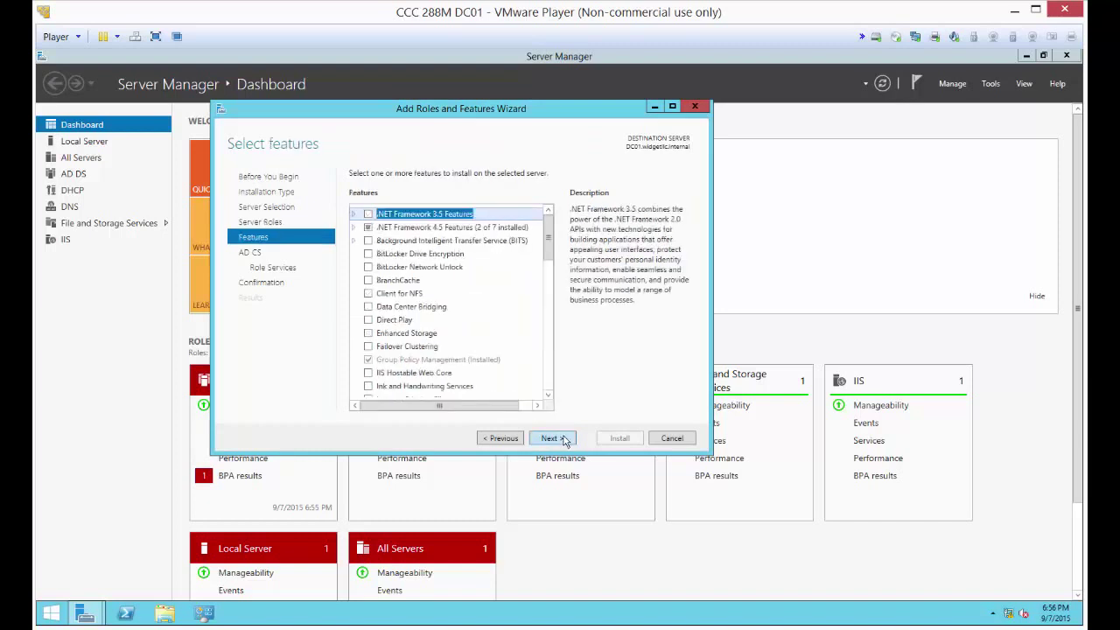
click(564, 439)
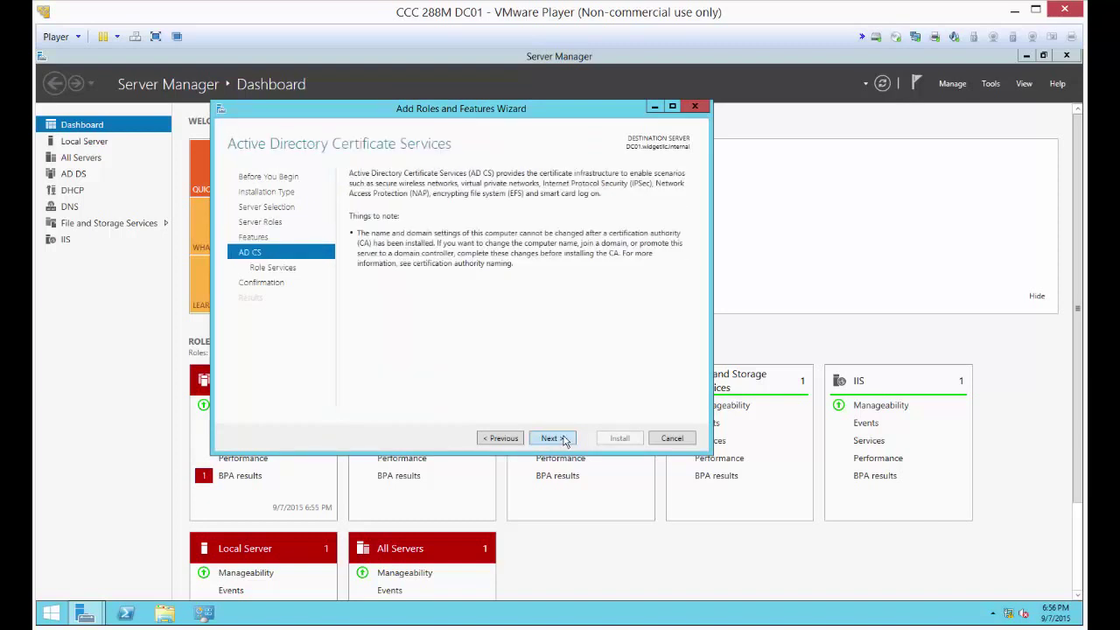
click(564, 441)
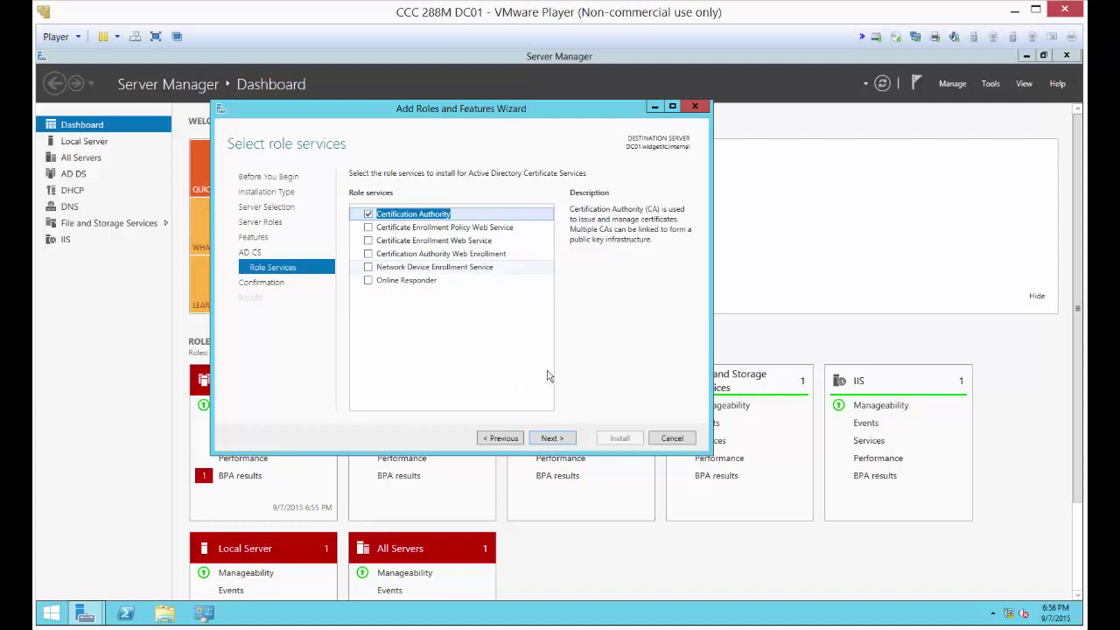
click(564, 440)
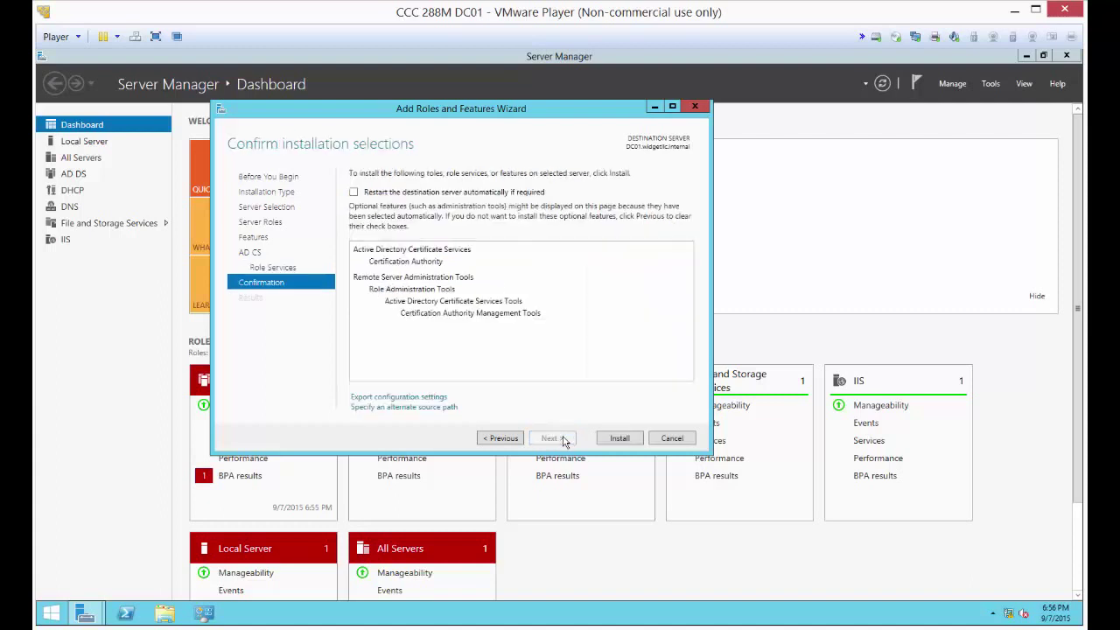
click(614, 438)
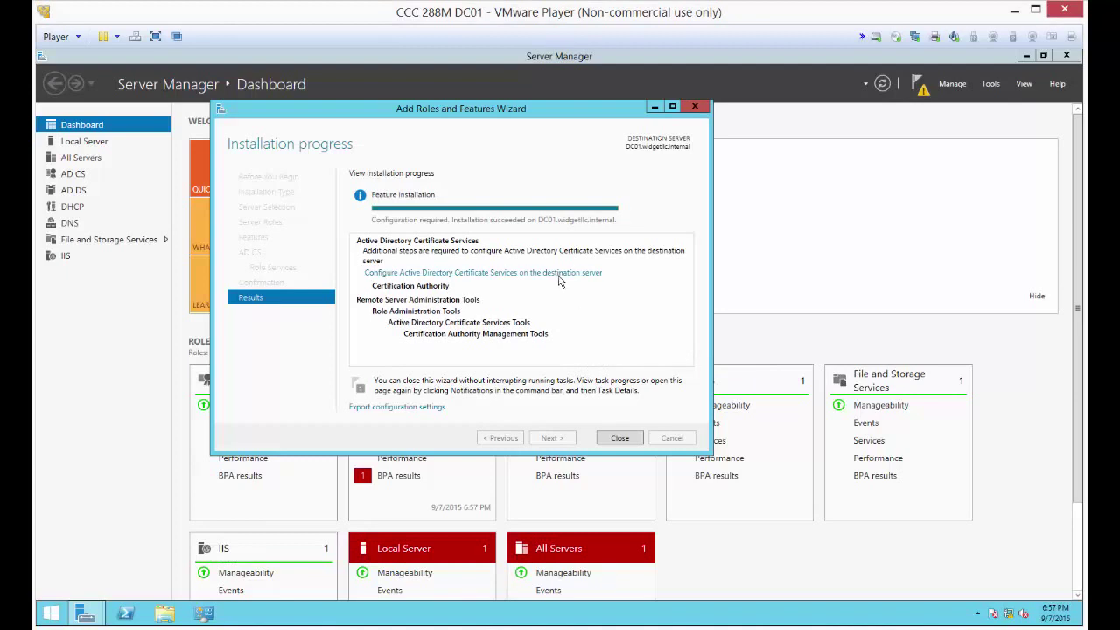
Step: Configure AD CS with administrator credentials, selecting Certification Authority as a Standalone CA
click(504, 273)
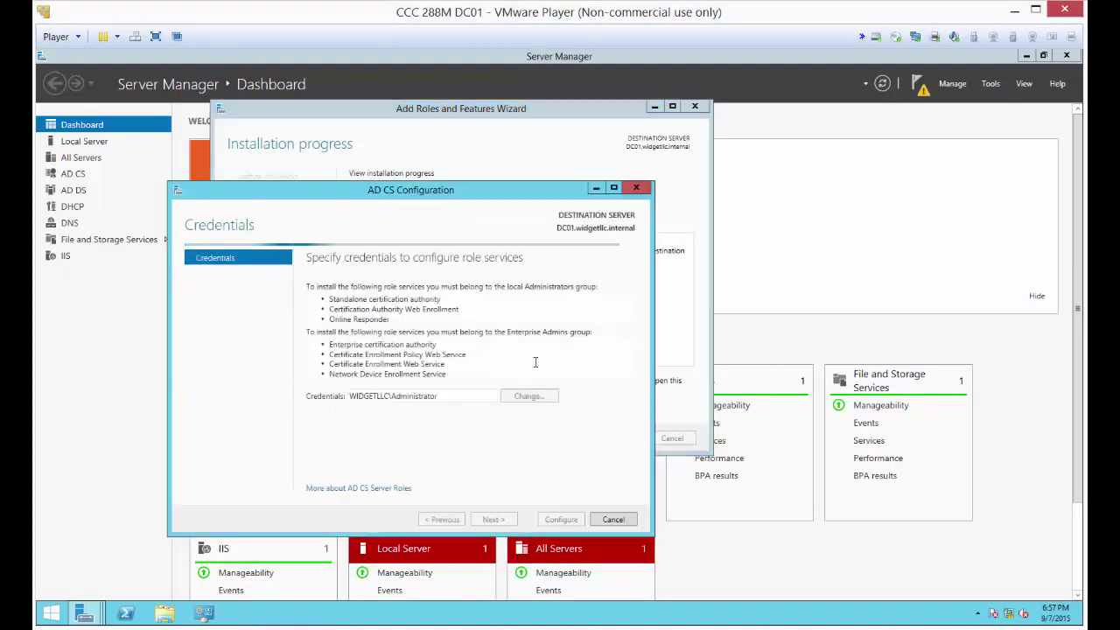
drag(518, 198, 600, 122)
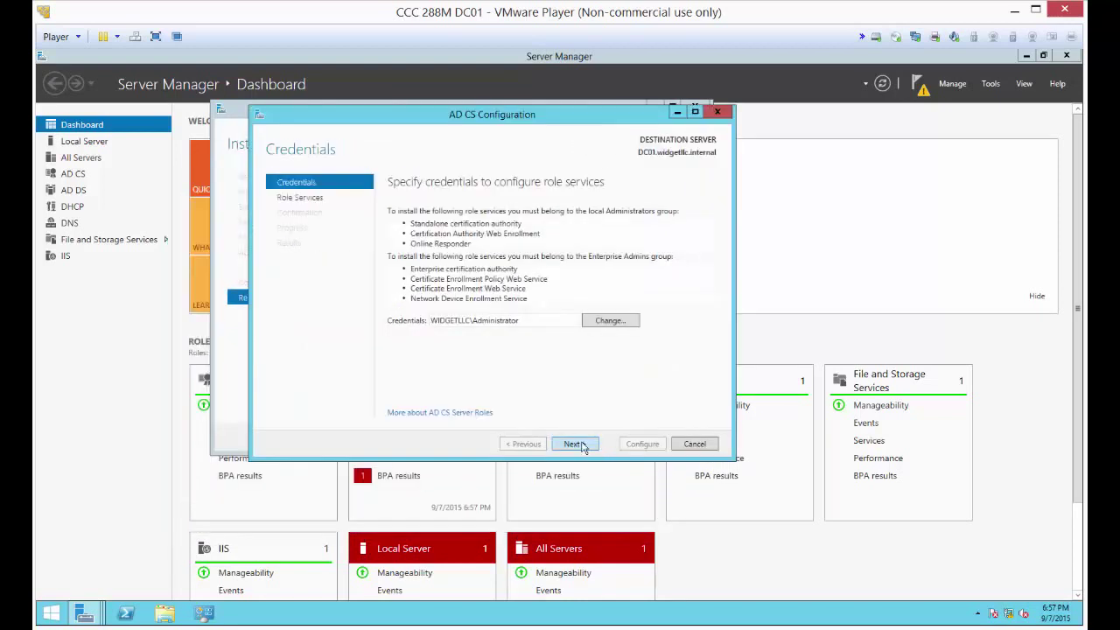
click(574, 443)
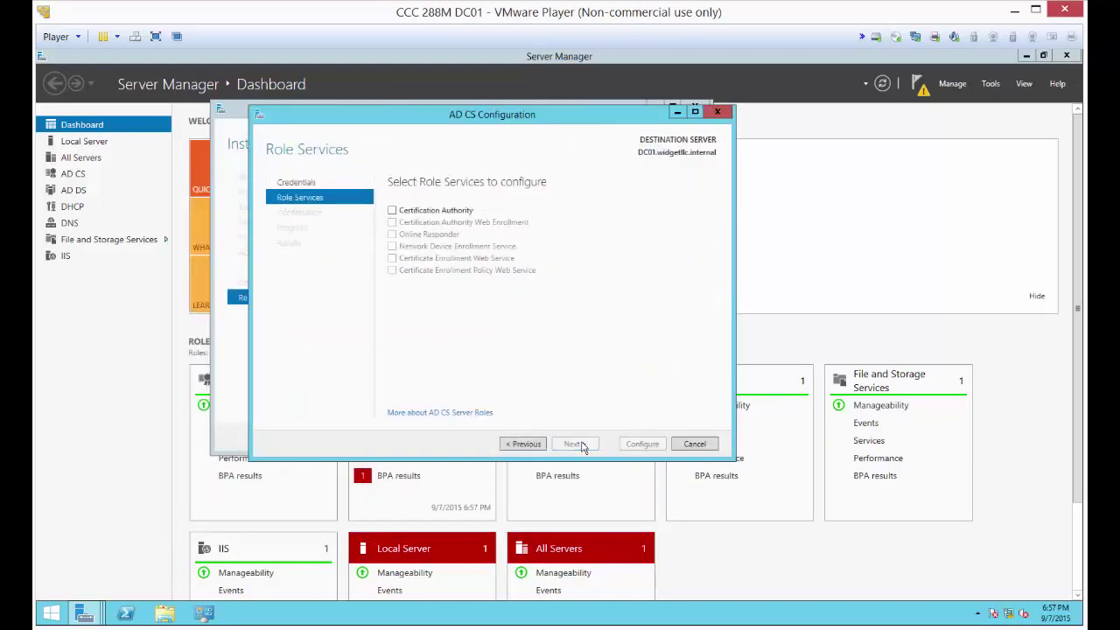
click(420, 213)
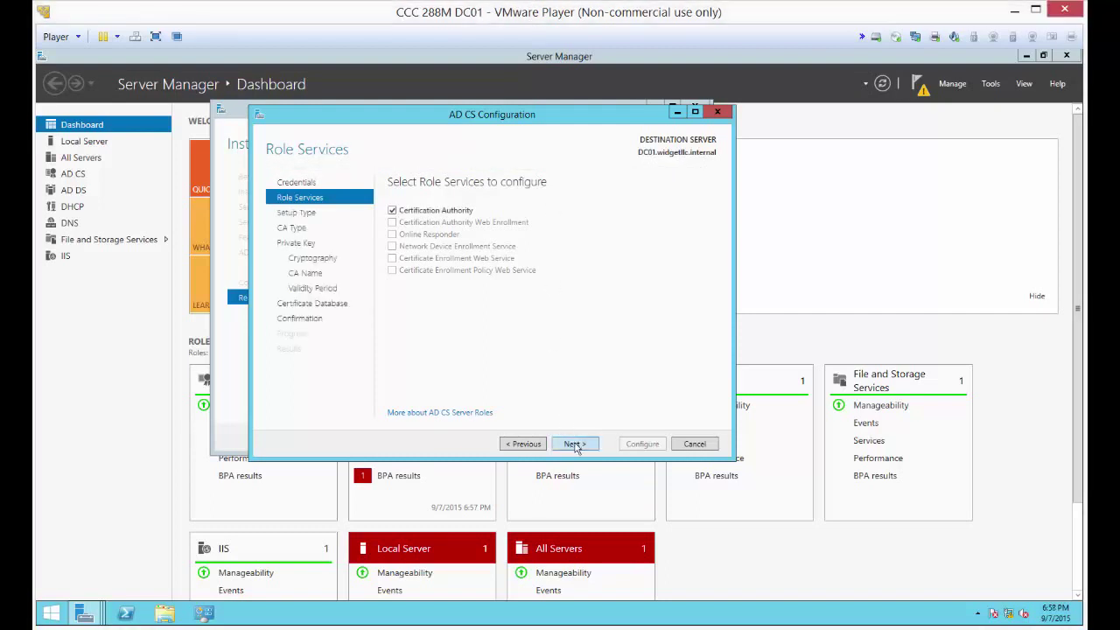
click(573, 444)
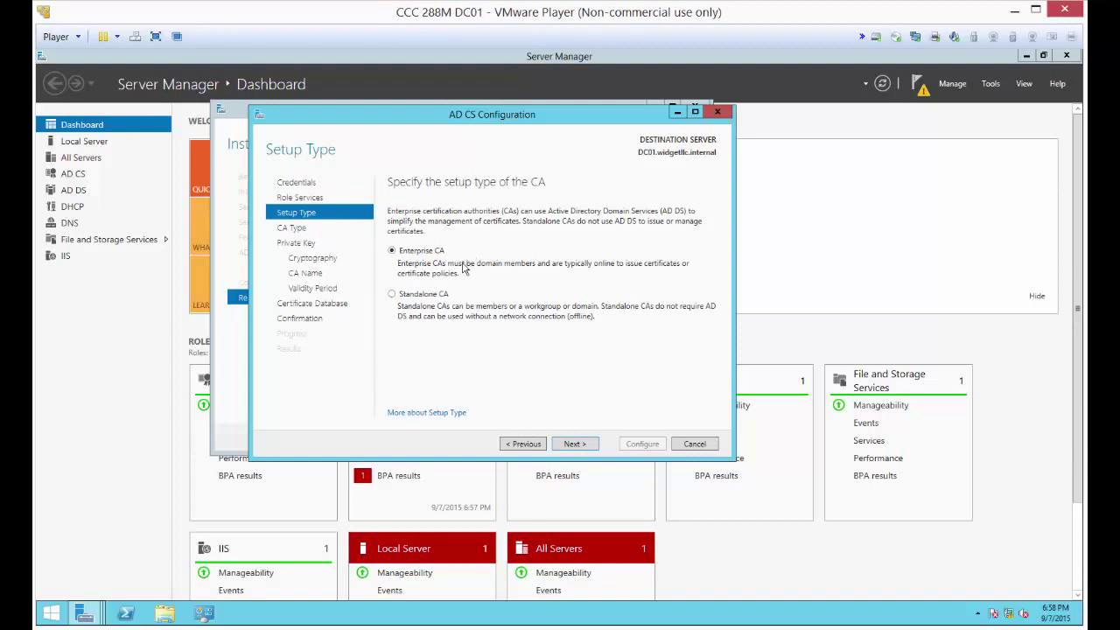
click(437, 299)
Step: Accept a root CA with a new 2048-bit key, name widgetllc-DC01-CA-1, 20-year validity
click(582, 447)
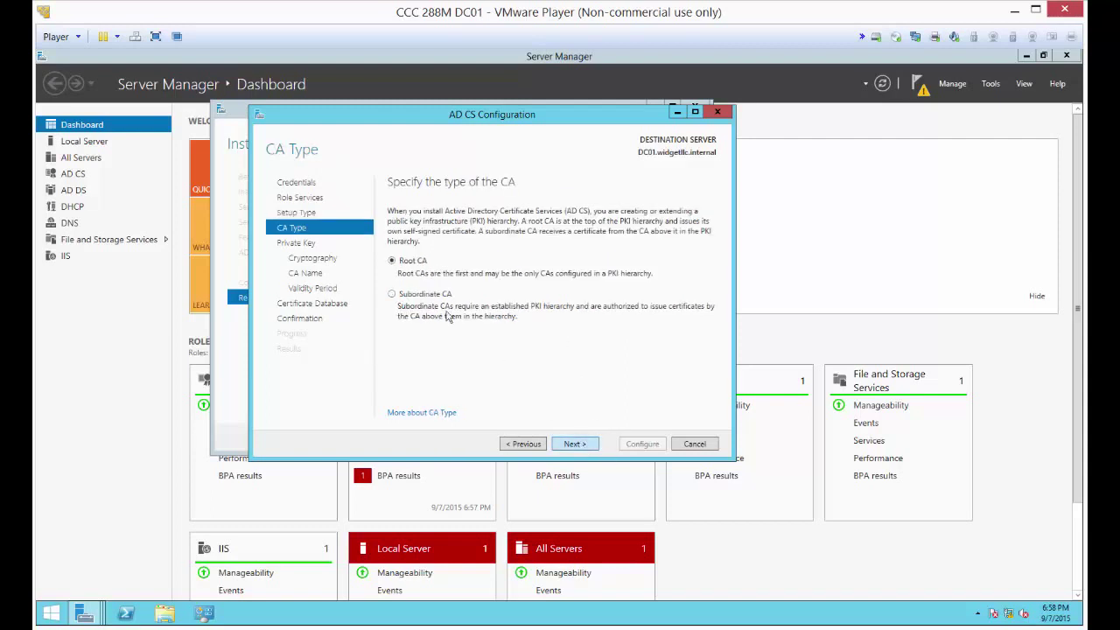
click(575, 446)
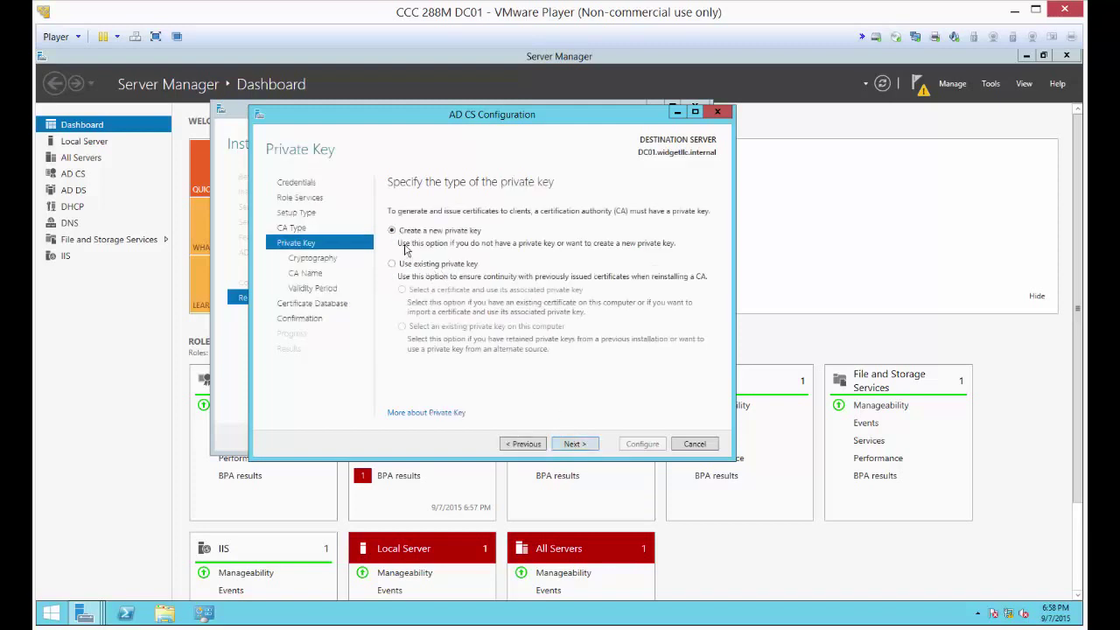
click(576, 446)
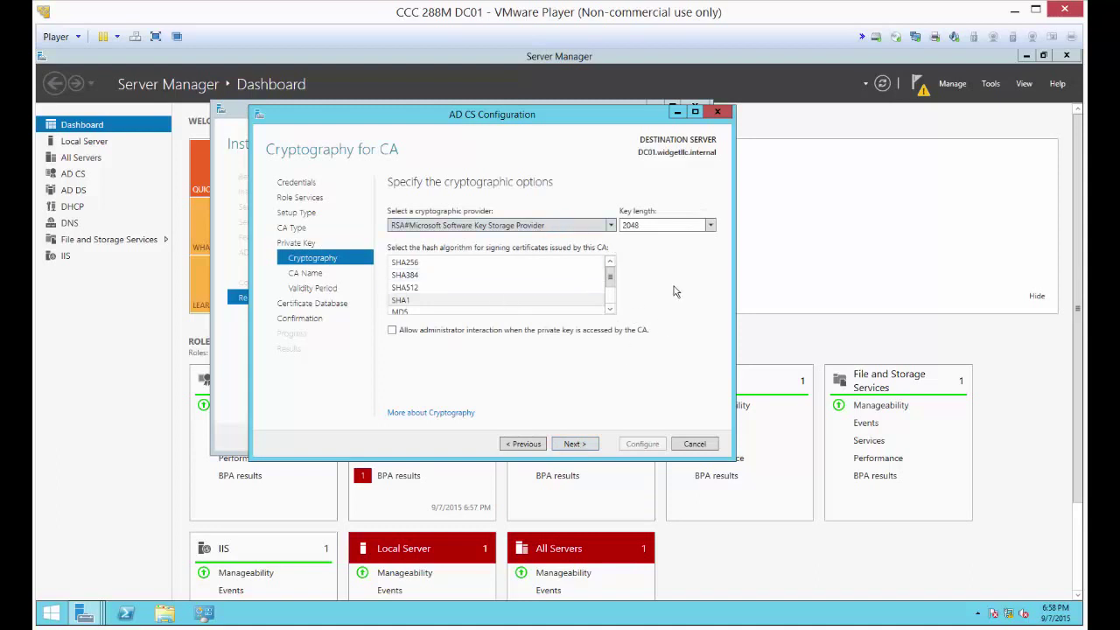
click(579, 446)
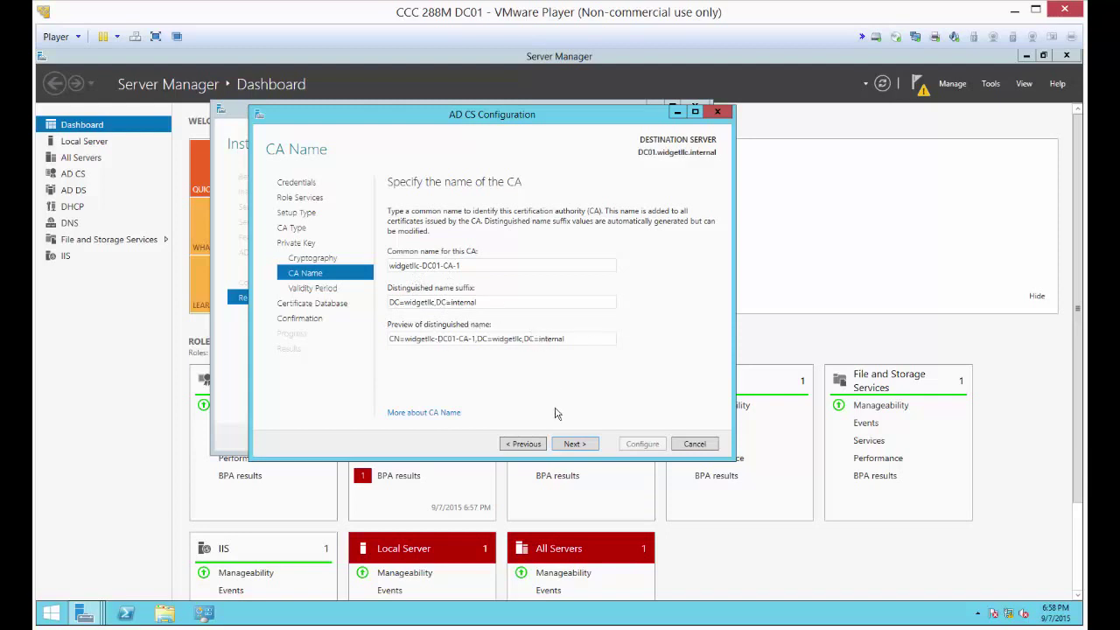
click(568, 445)
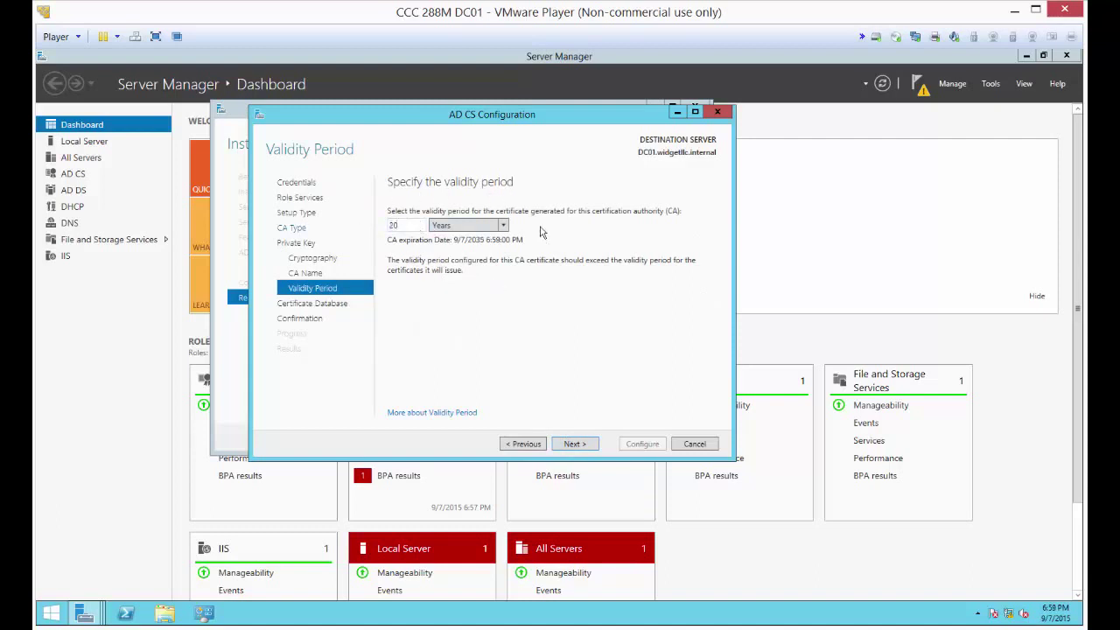
click(575, 444)
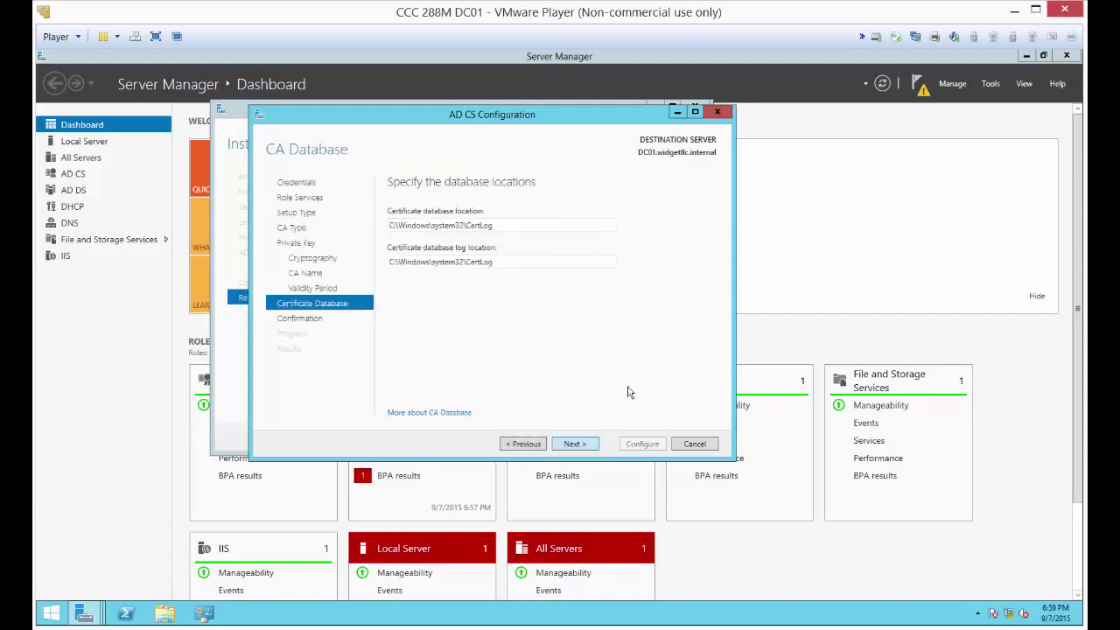
Step: Keep default database locations, apply the CA configuration, and close both wizards
click(574, 444)
click(642, 445)
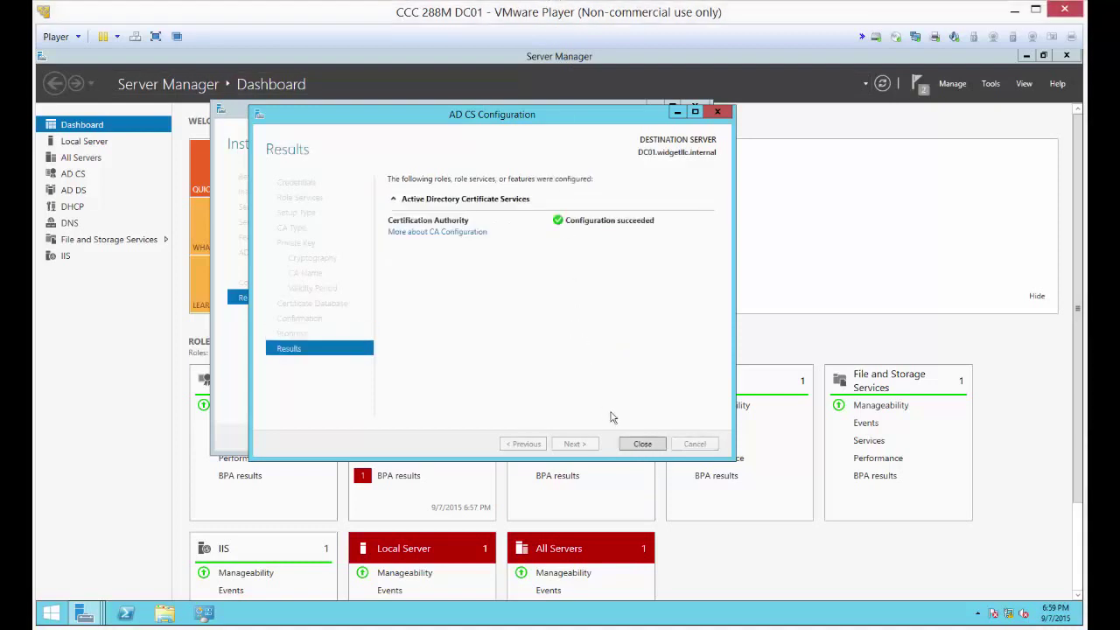
click(642, 445)
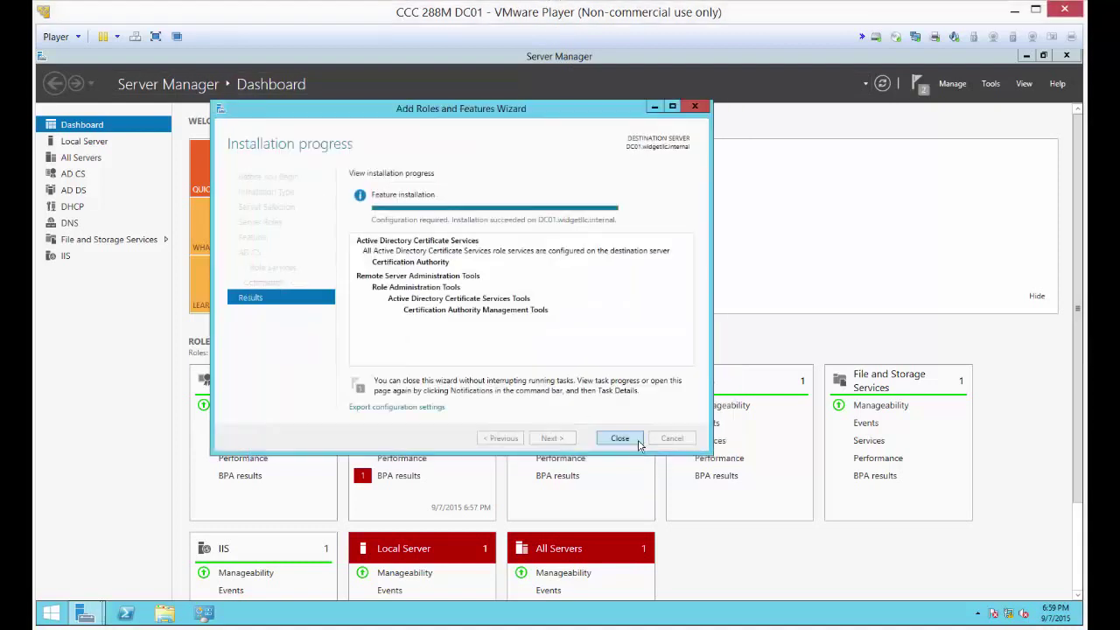
click(620, 438)
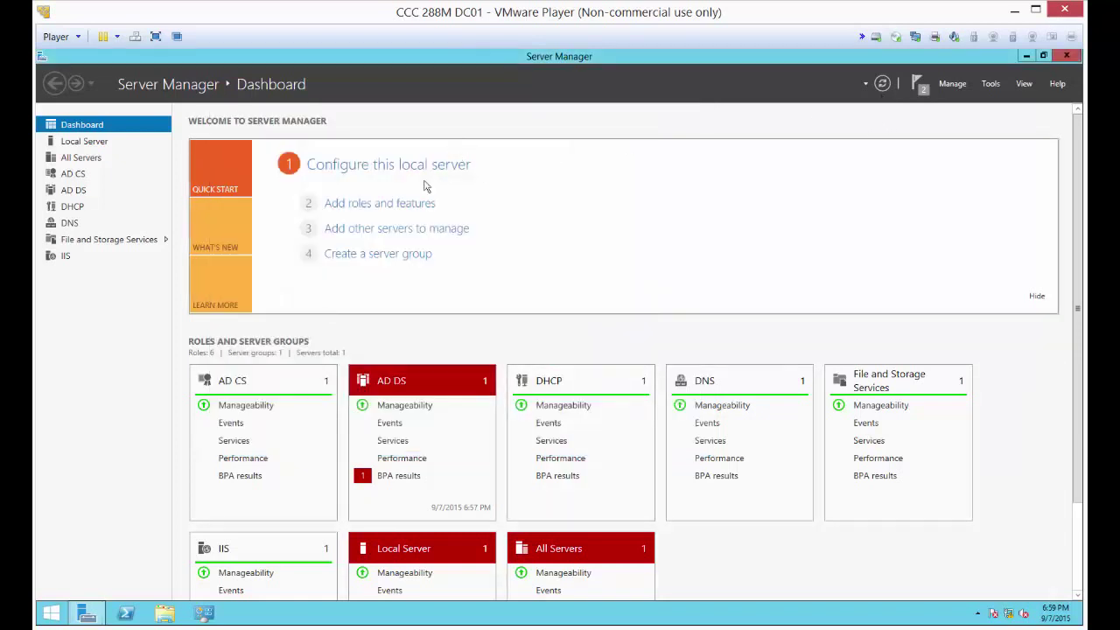
Step: Add the Network Policy and Access Services role on DC01 with its management tools
click(402, 207)
drag(428, 85, 626, 112)
click(591, 436)
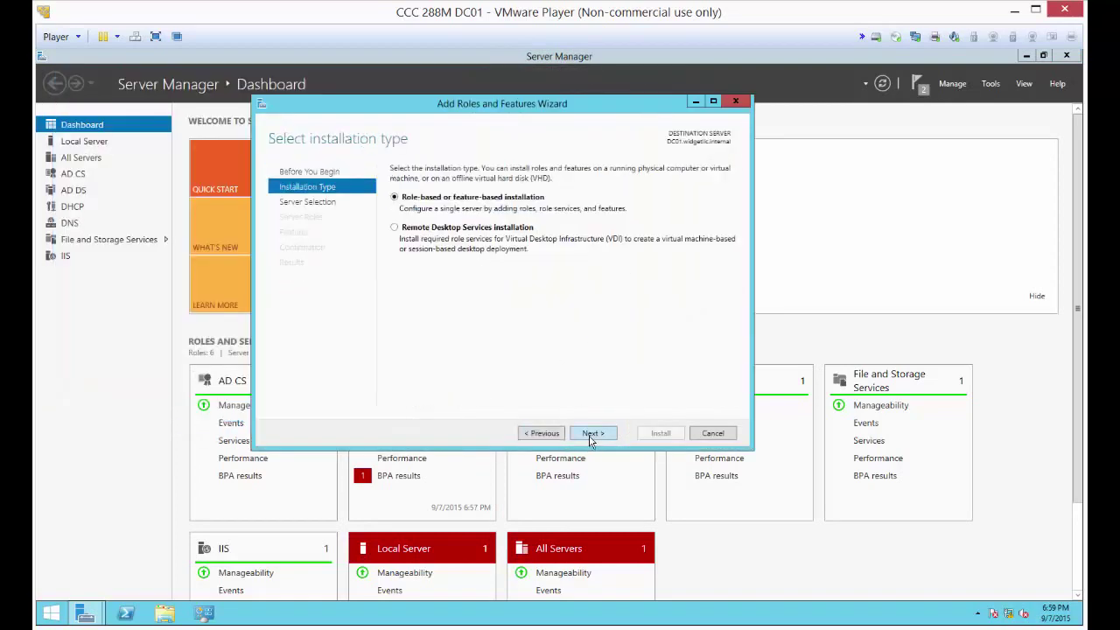
click(590, 436)
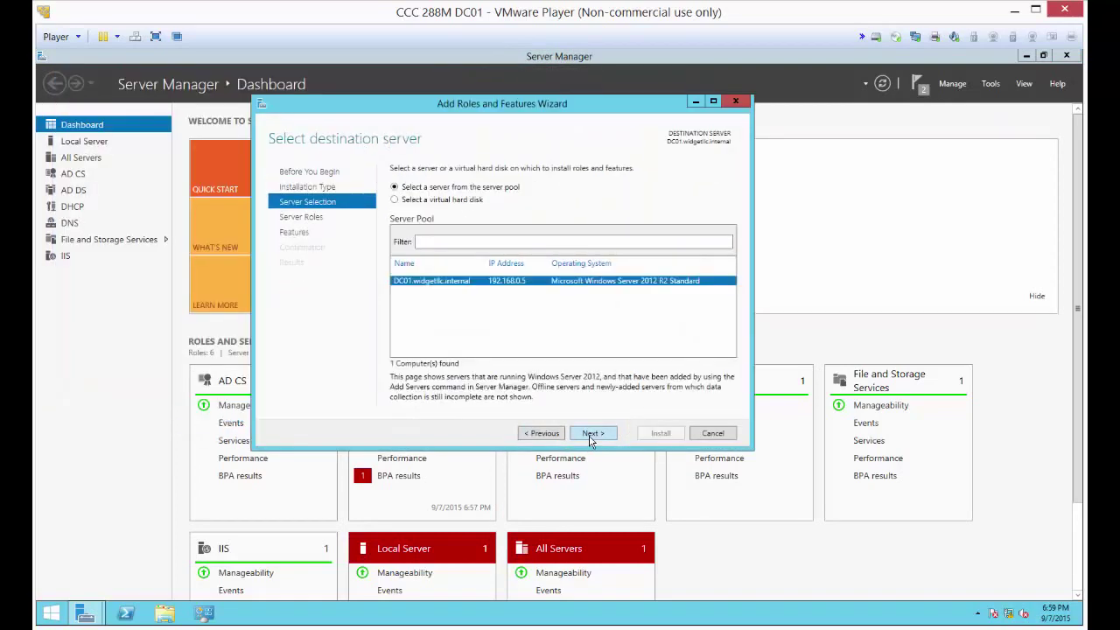
click(590, 436)
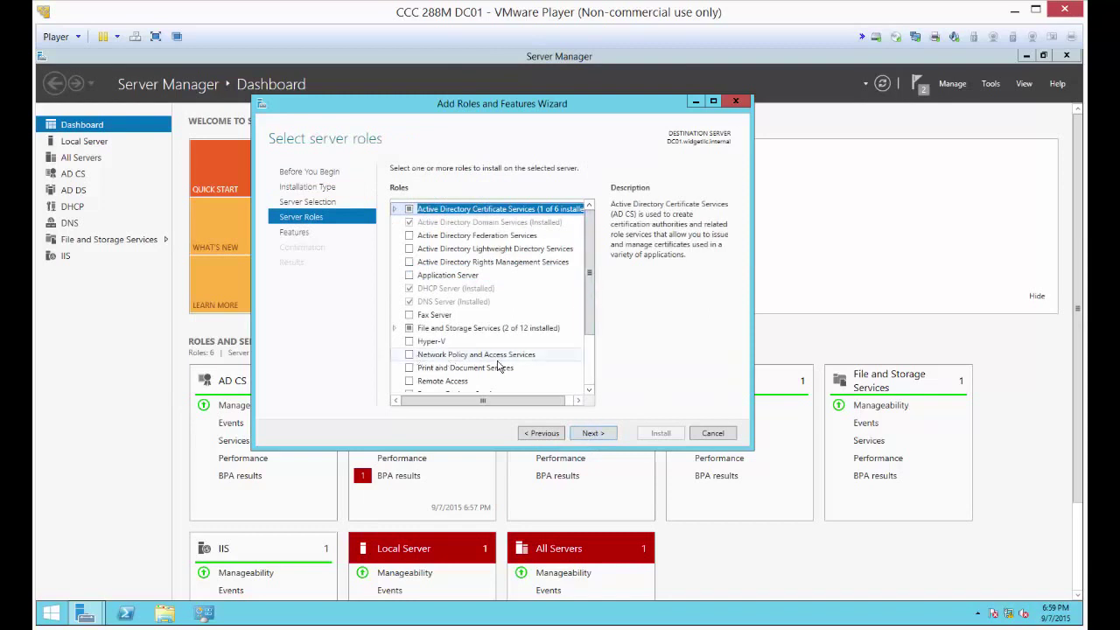
click(409, 355)
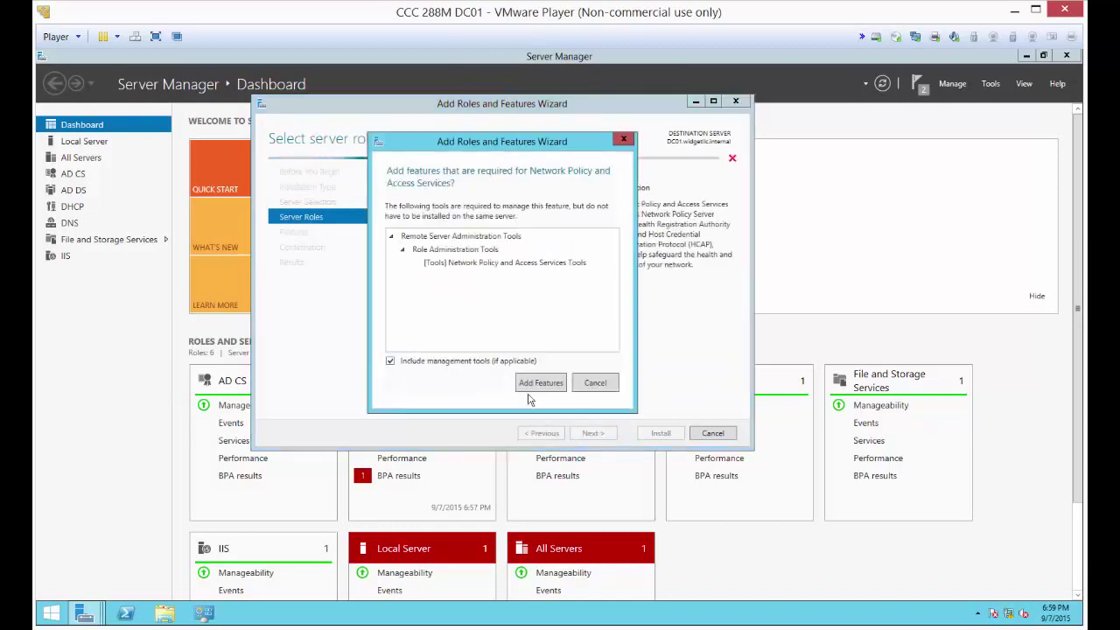
click(532, 386)
click(594, 434)
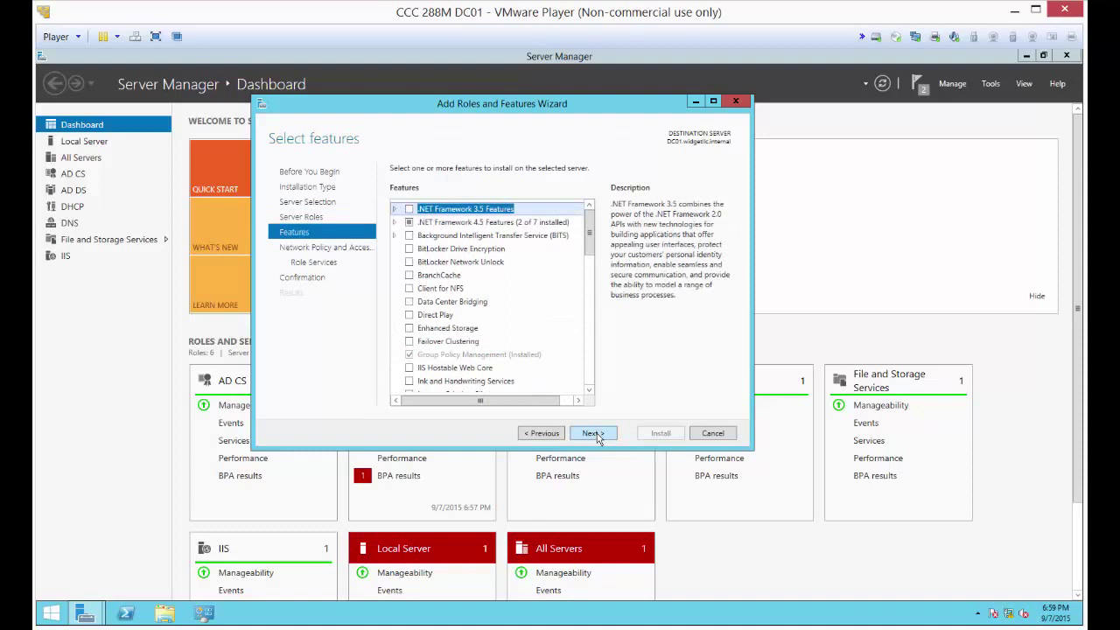
click(593, 434)
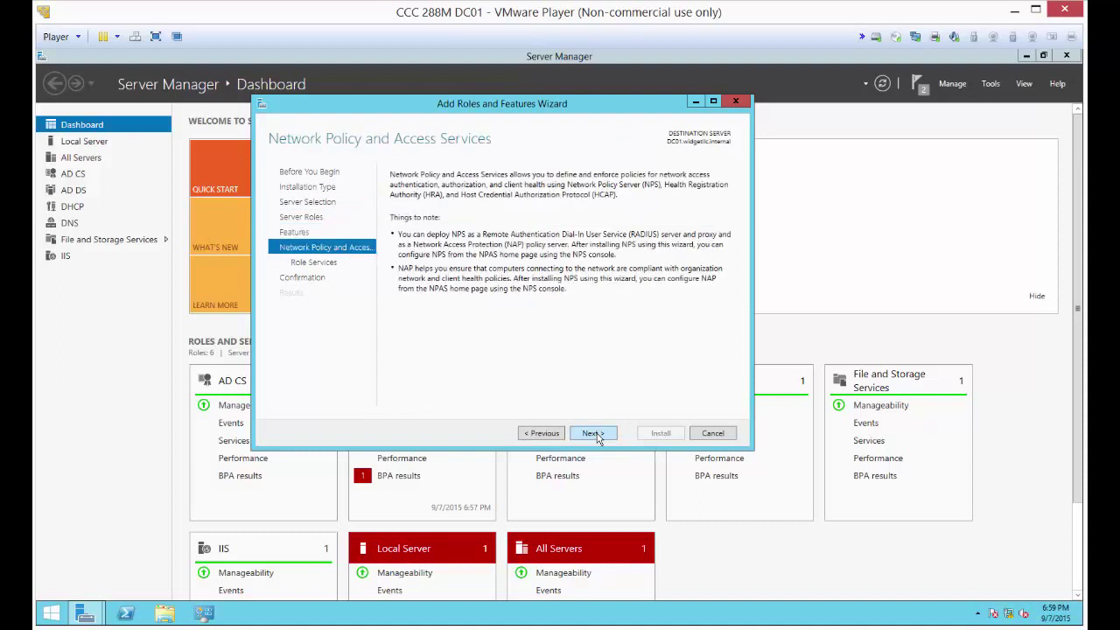
click(593, 434)
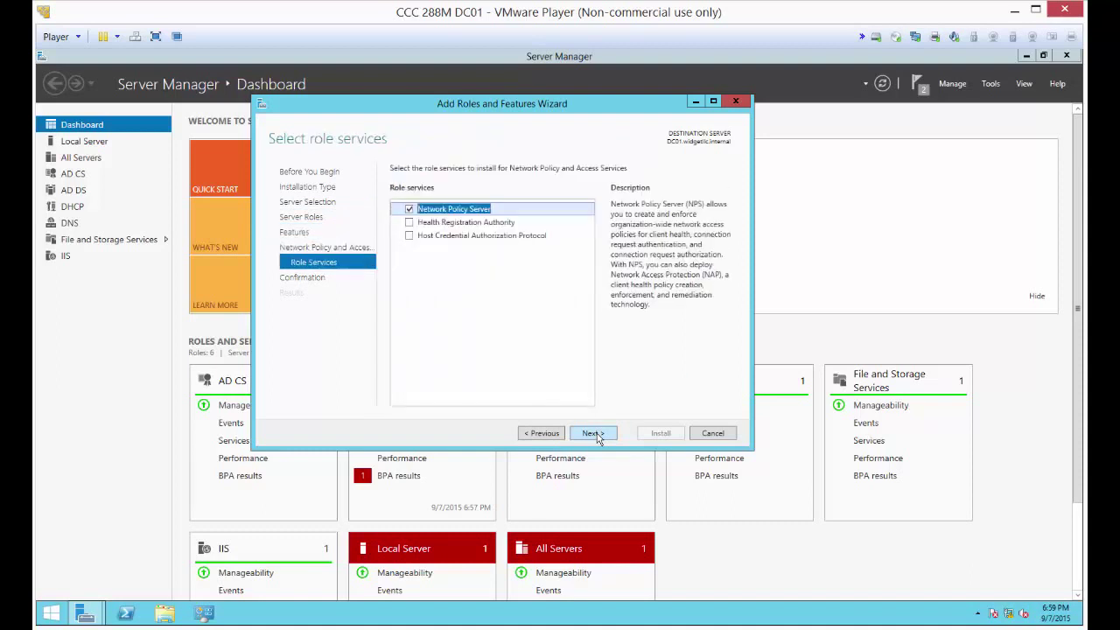
Step: Include Health Registration Authority using the local CA and domain authentication, then install
click(409, 223)
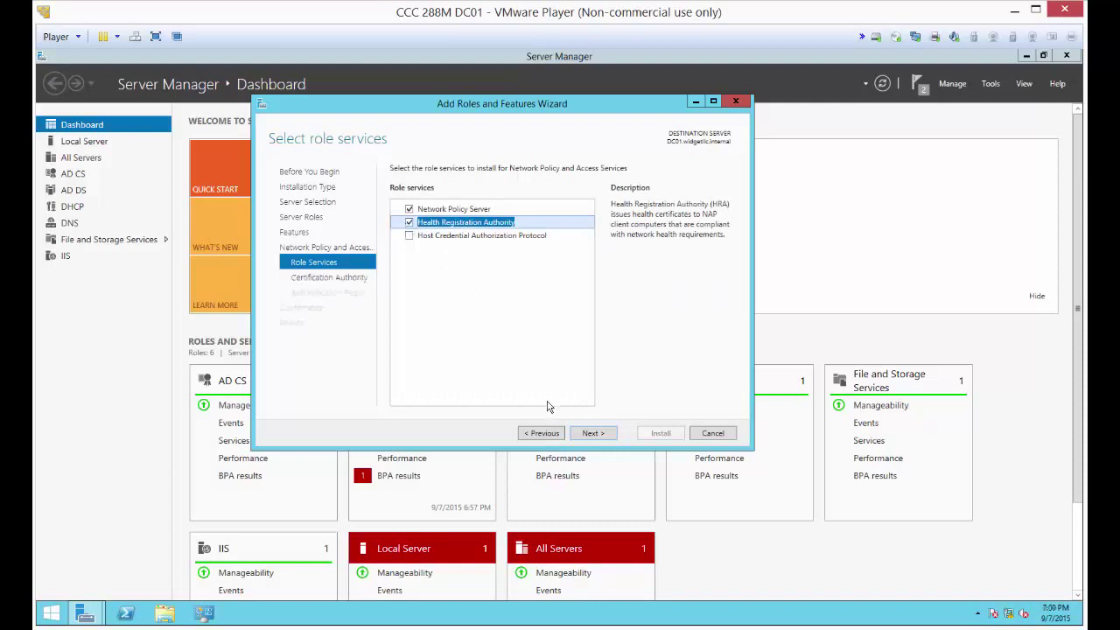
click(593, 433)
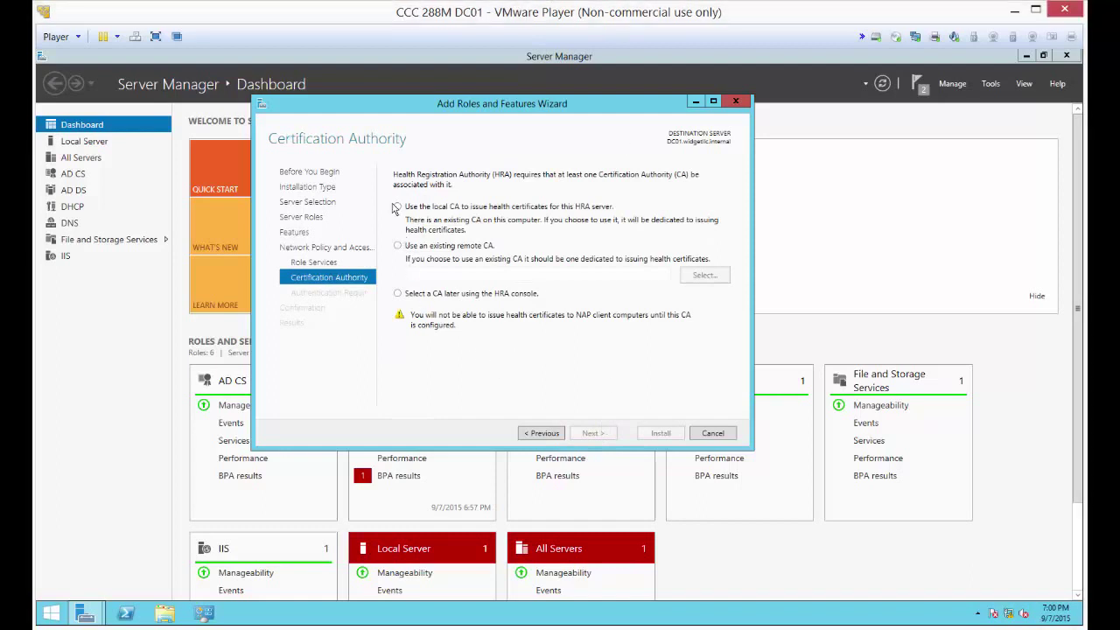
click(398, 207)
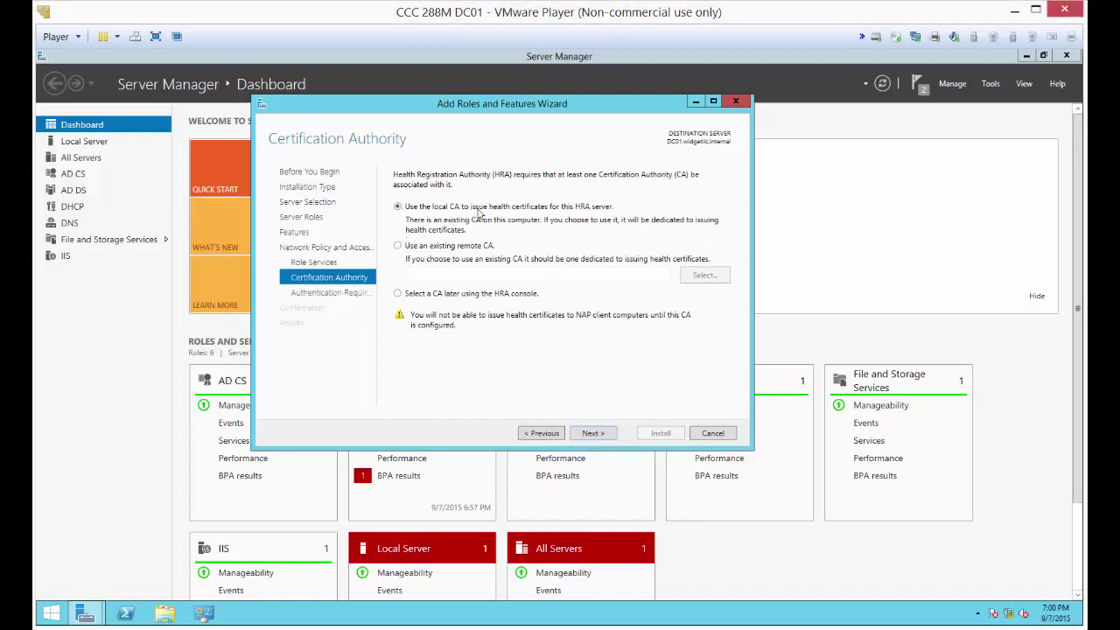
click(594, 433)
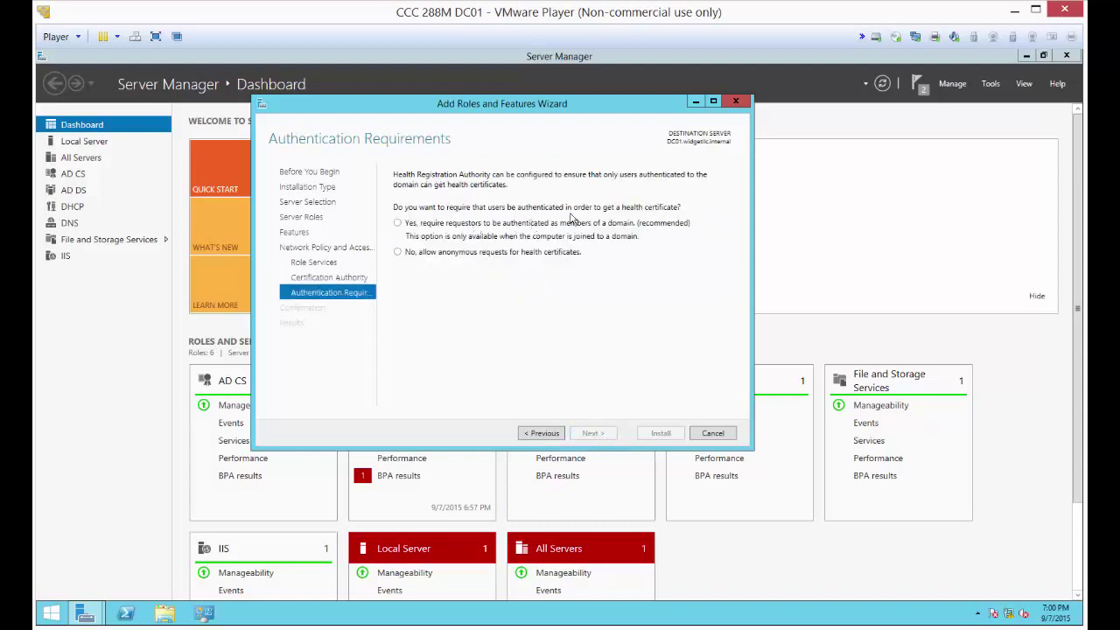
click(397, 224)
click(589, 433)
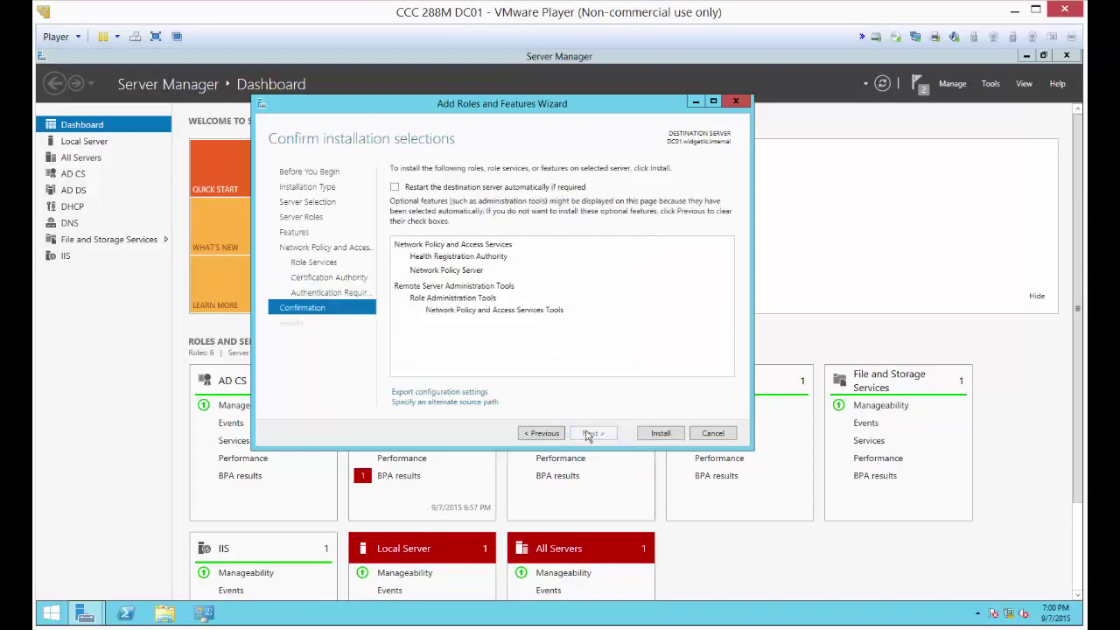
click(660, 433)
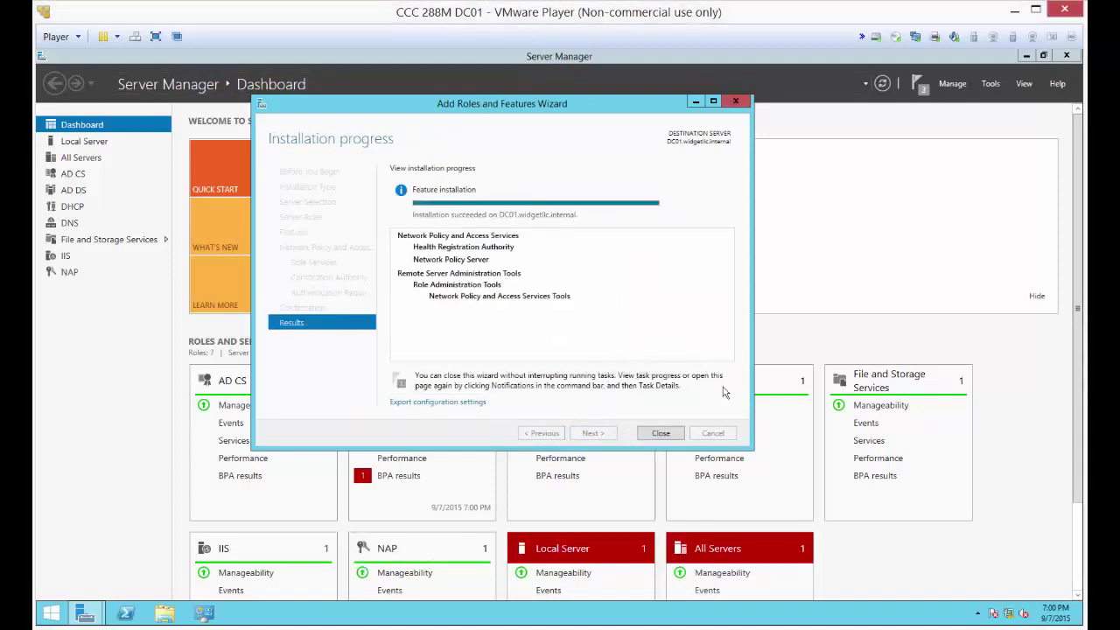
Step: Open the Certification Authority console and expand widgetllc-DC01-CA-1
click(662, 433)
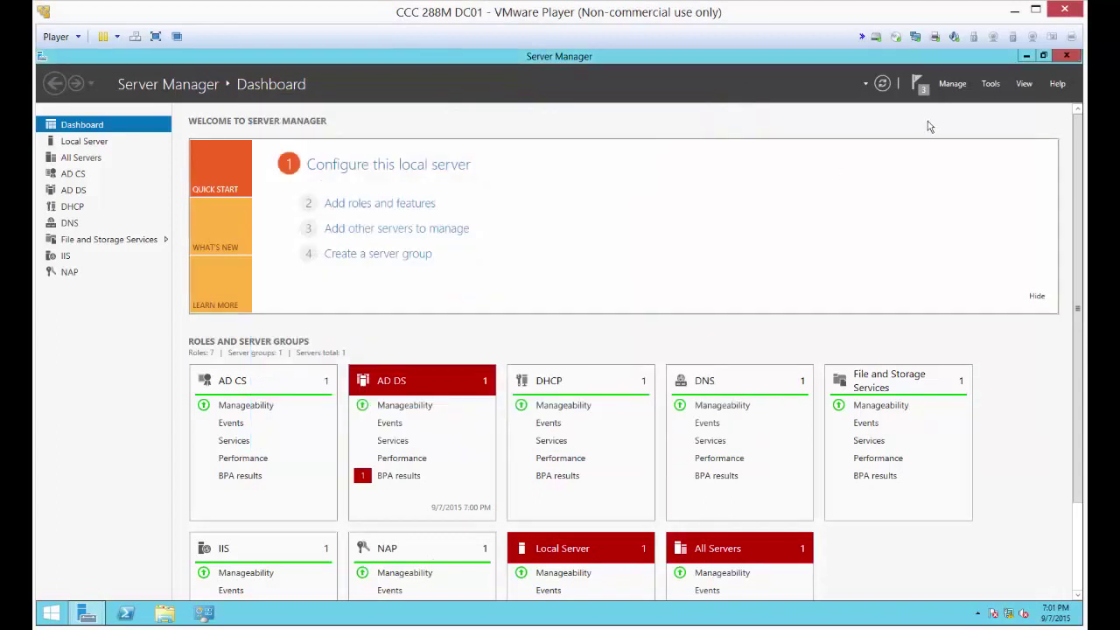
click(991, 84)
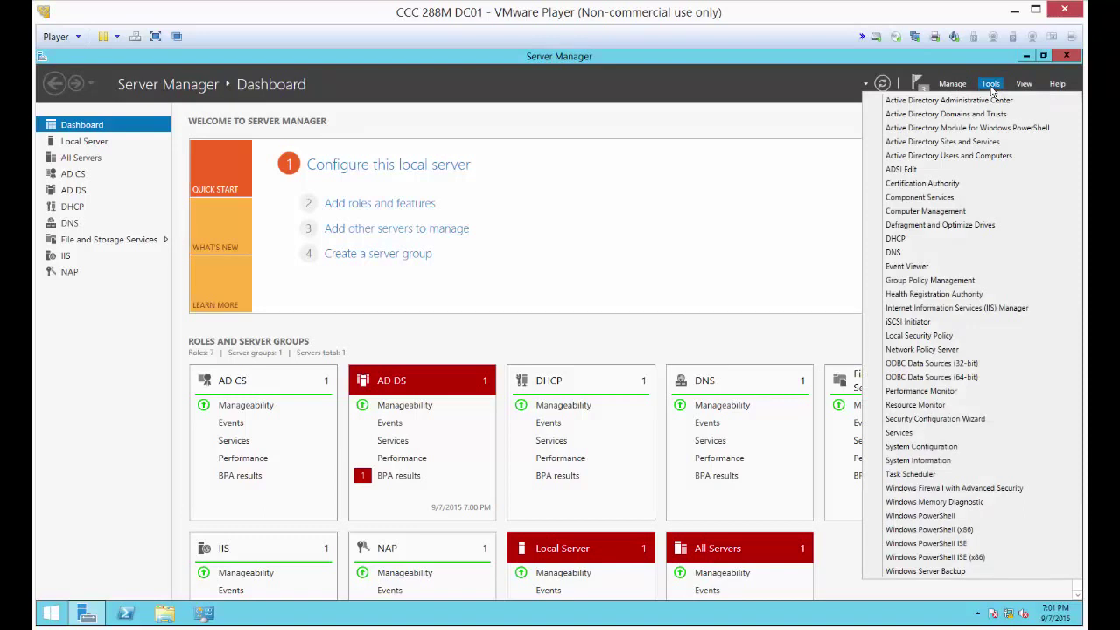
click(923, 183)
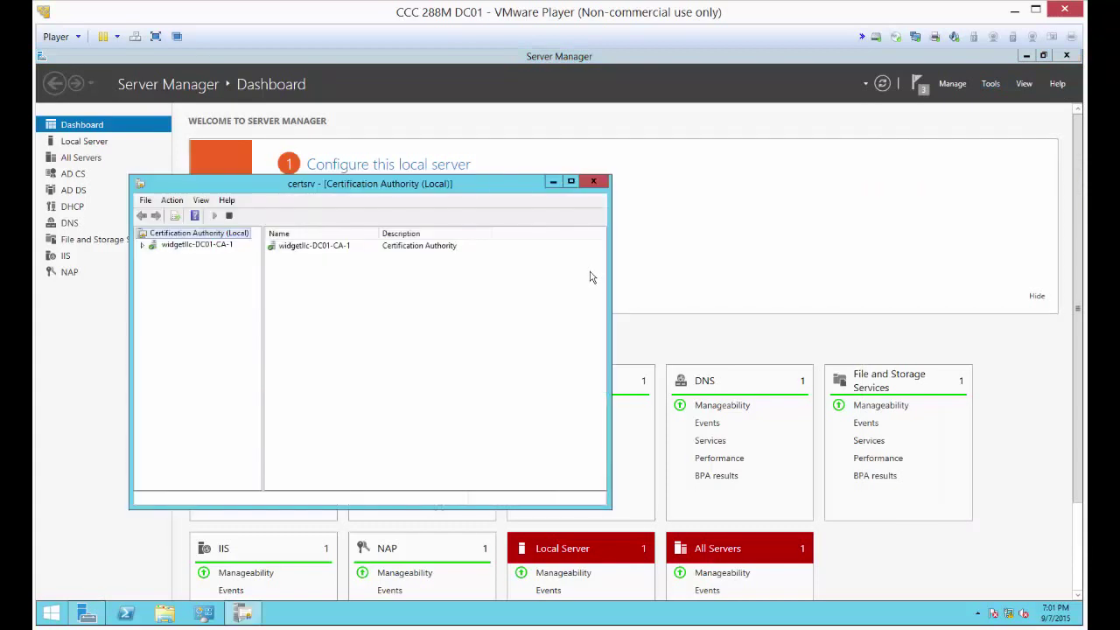
click(144, 245)
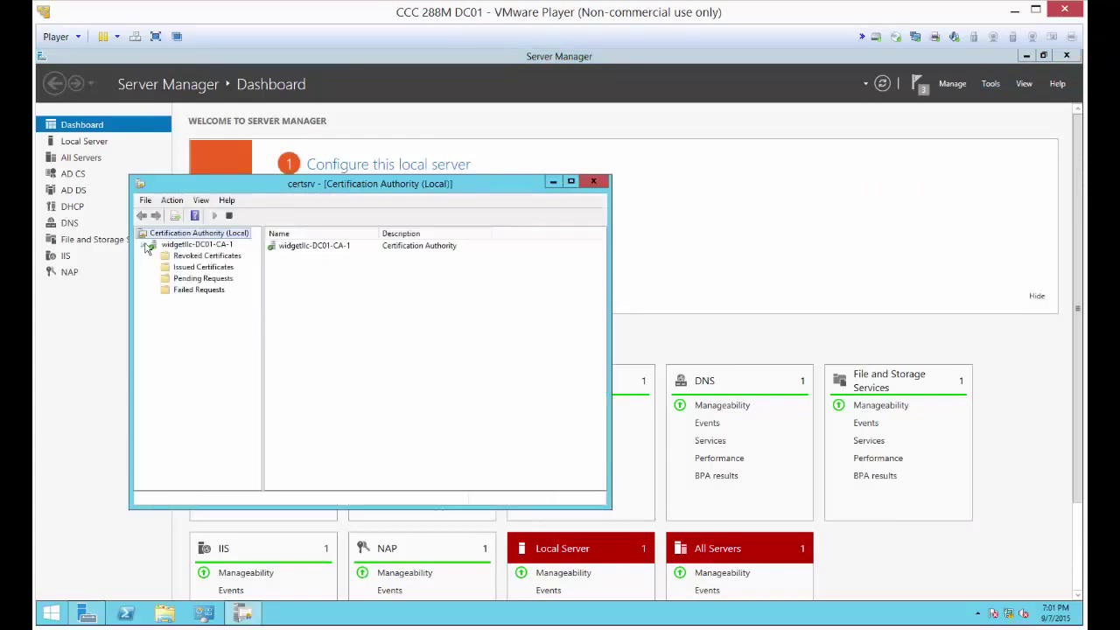
Step: Check the pending, issued, failed and revoked folders, then close the console
click(196, 277)
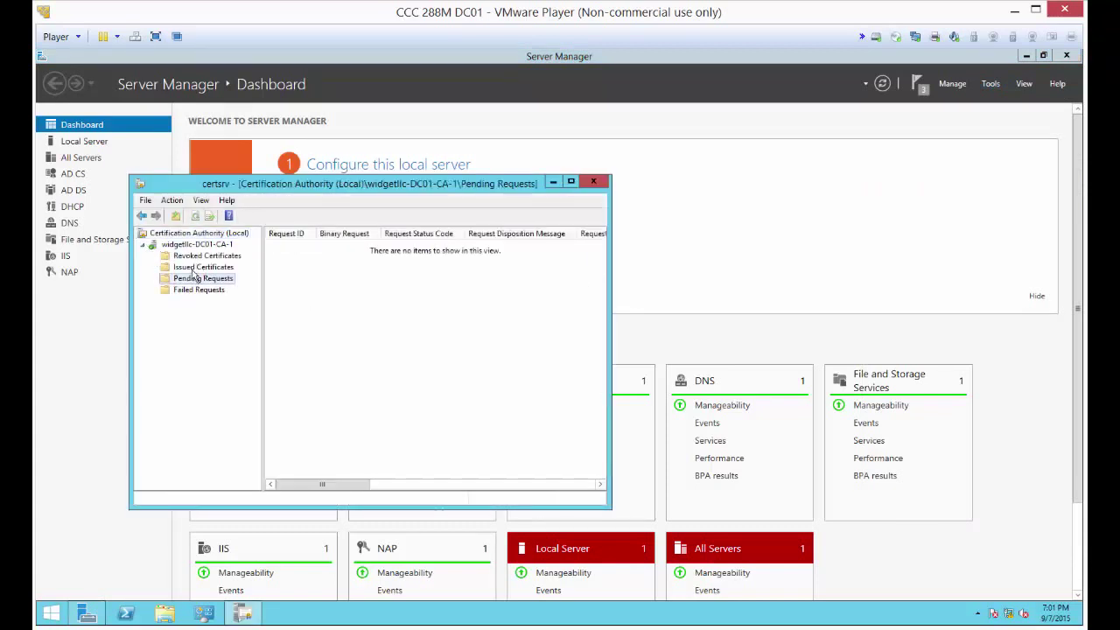
click(194, 267)
click(192, 290)
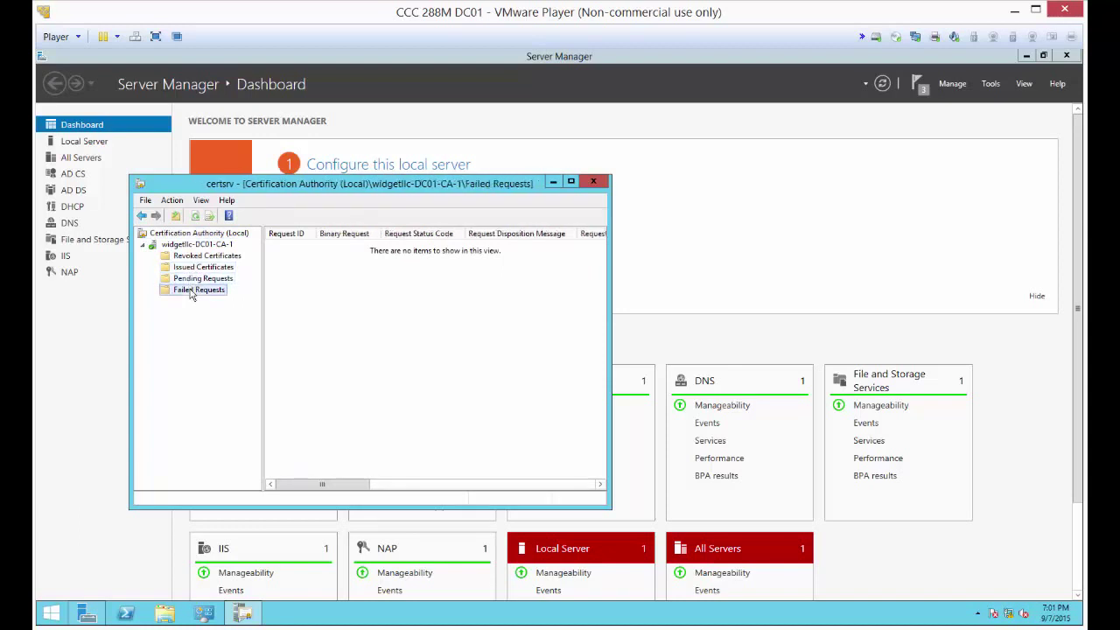
click(199, 256)
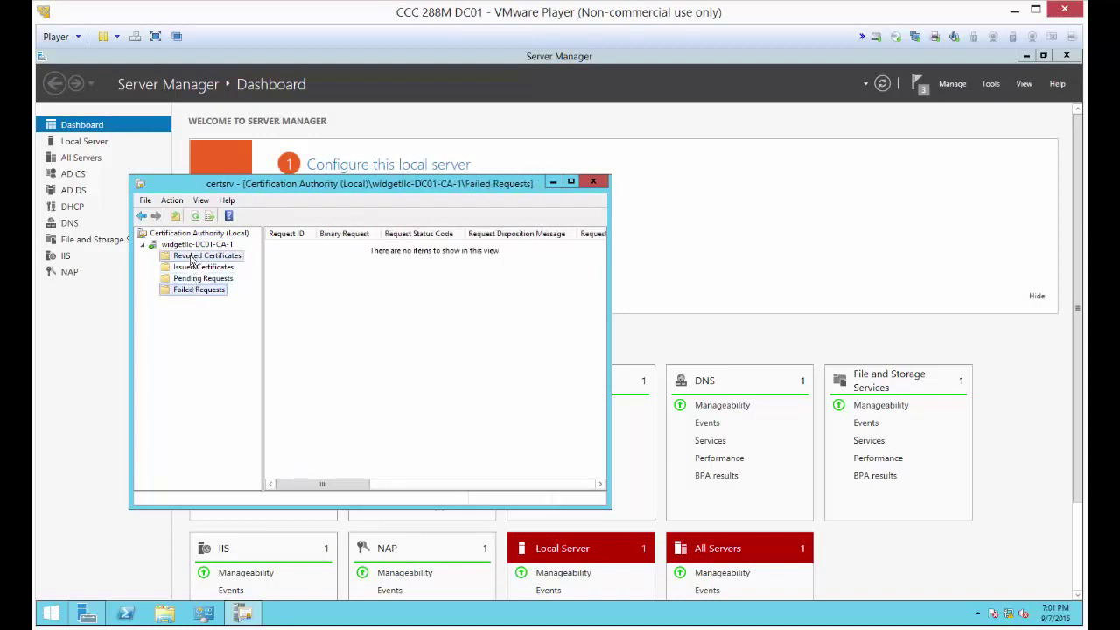
click(592, 182)
click(990, 84)
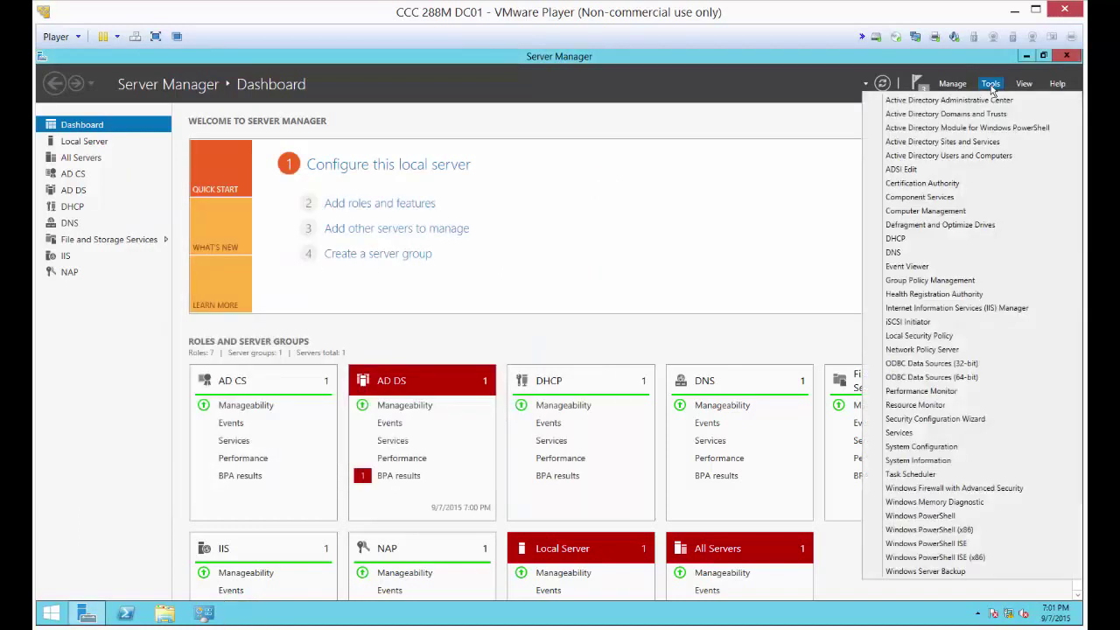
click(984, 295)
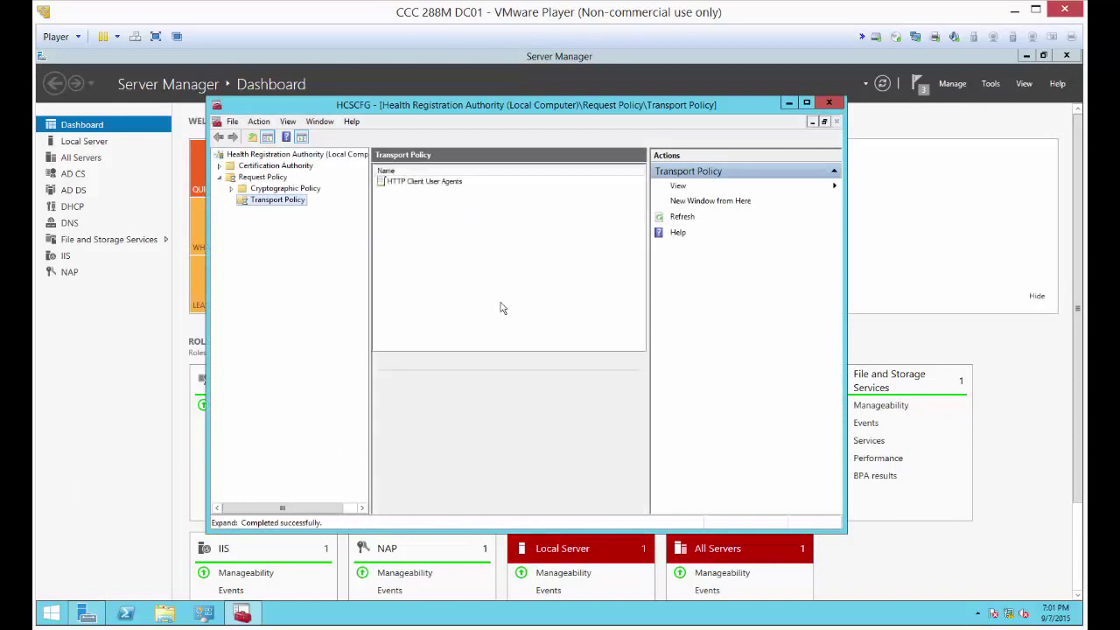
click(280, 189)
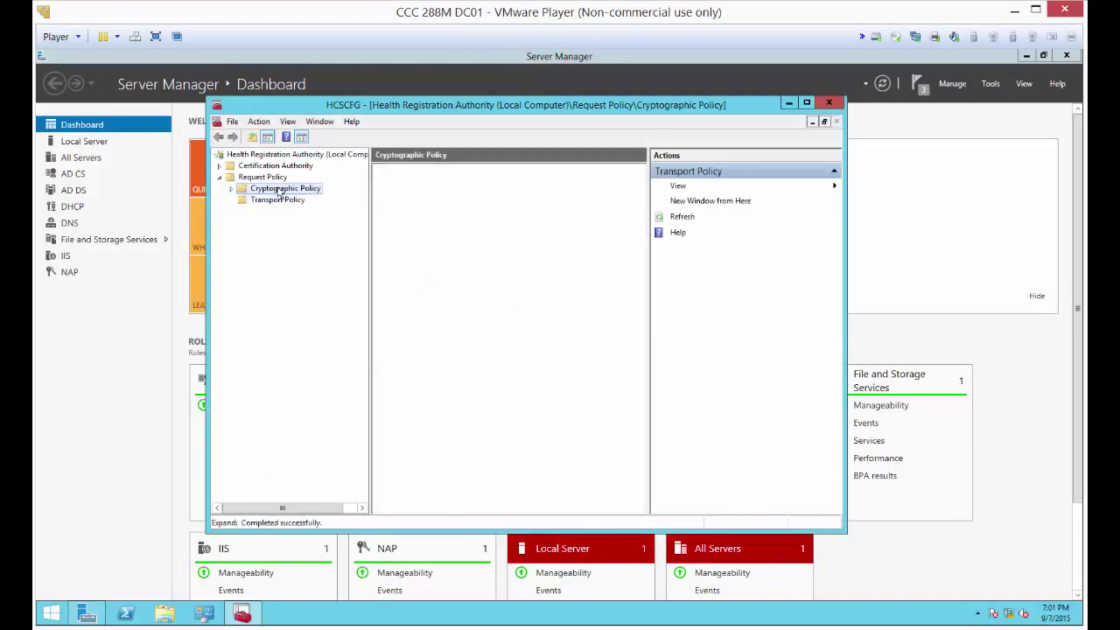
click(265, 180)
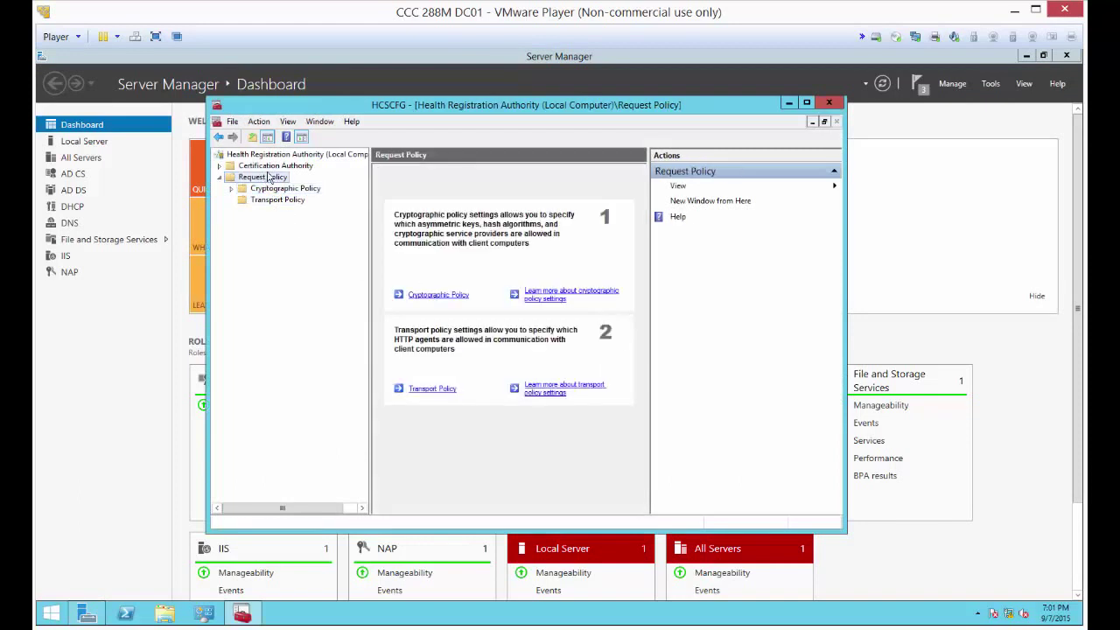
click(273, 166)
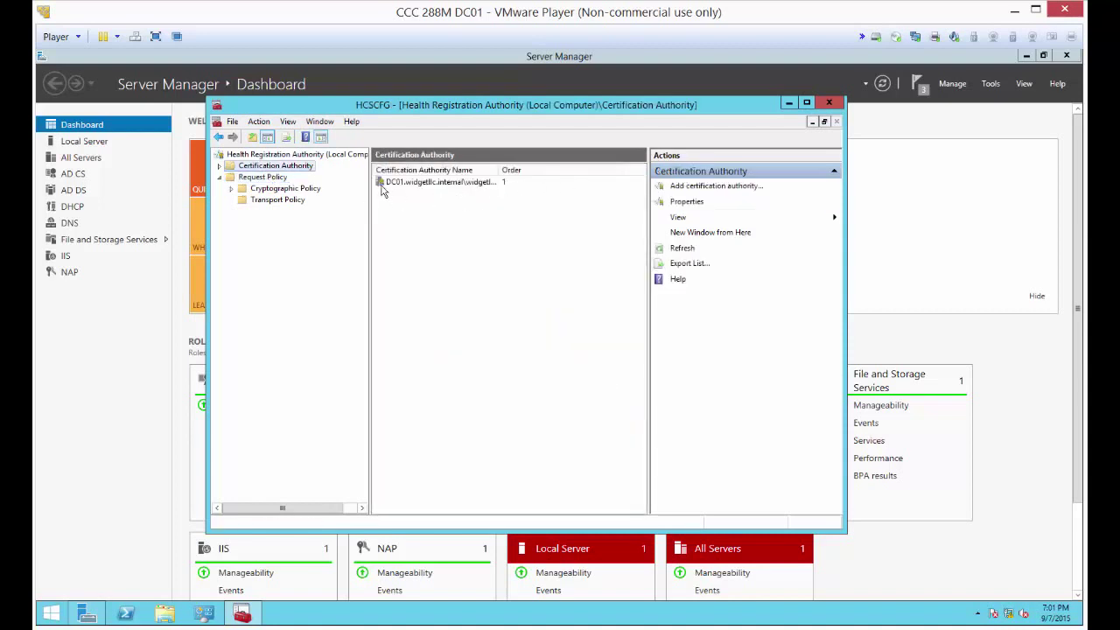
click(830, 103)
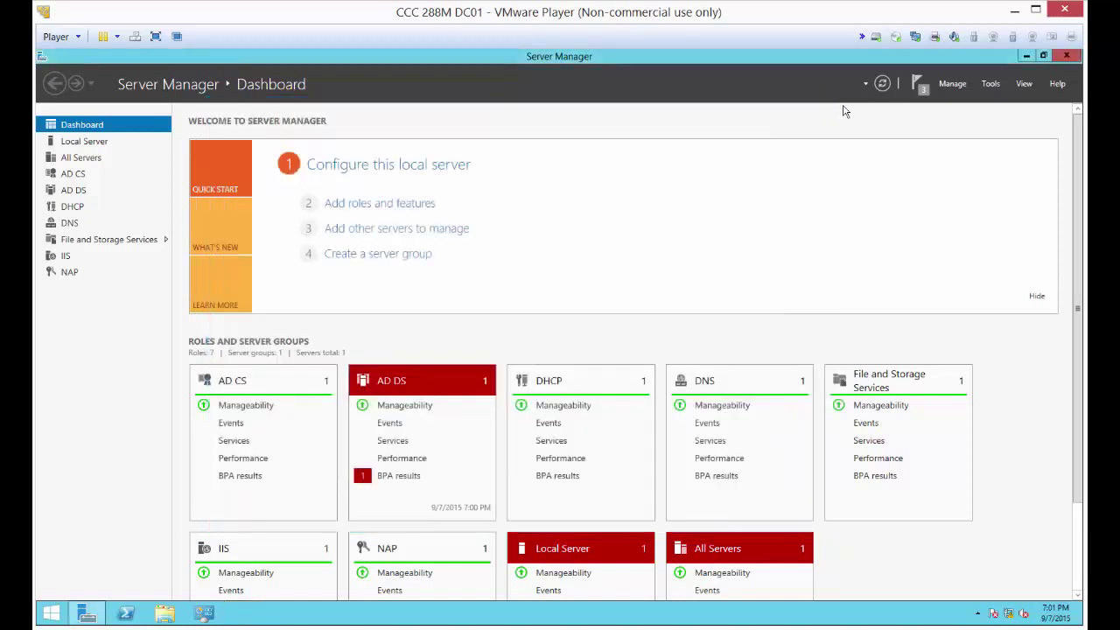
Step: Open Network Policy Server maximized with Network Access Protection (NAP) as the standard configuration
click(990, 84)
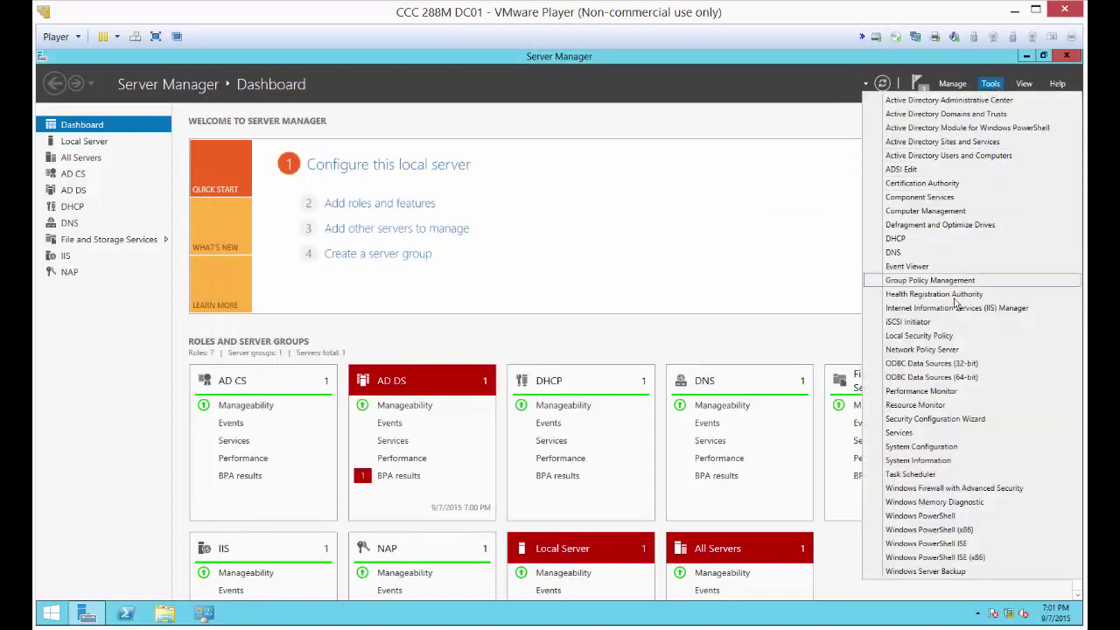
click(950, 350)
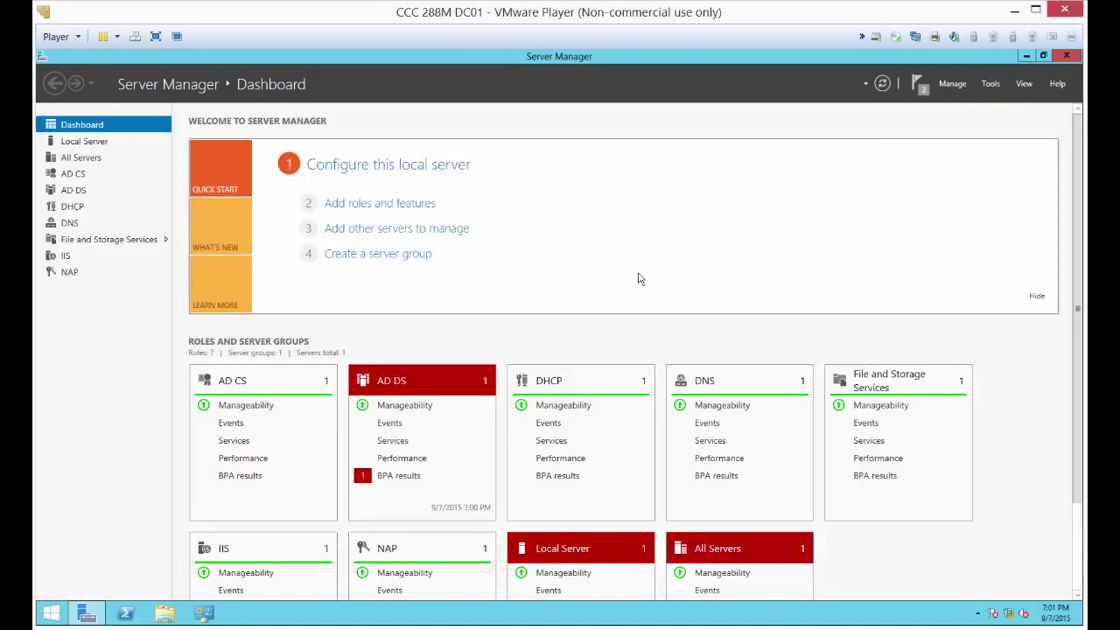
click(1013, 58)
click(1027, 55)
click(497, 60)
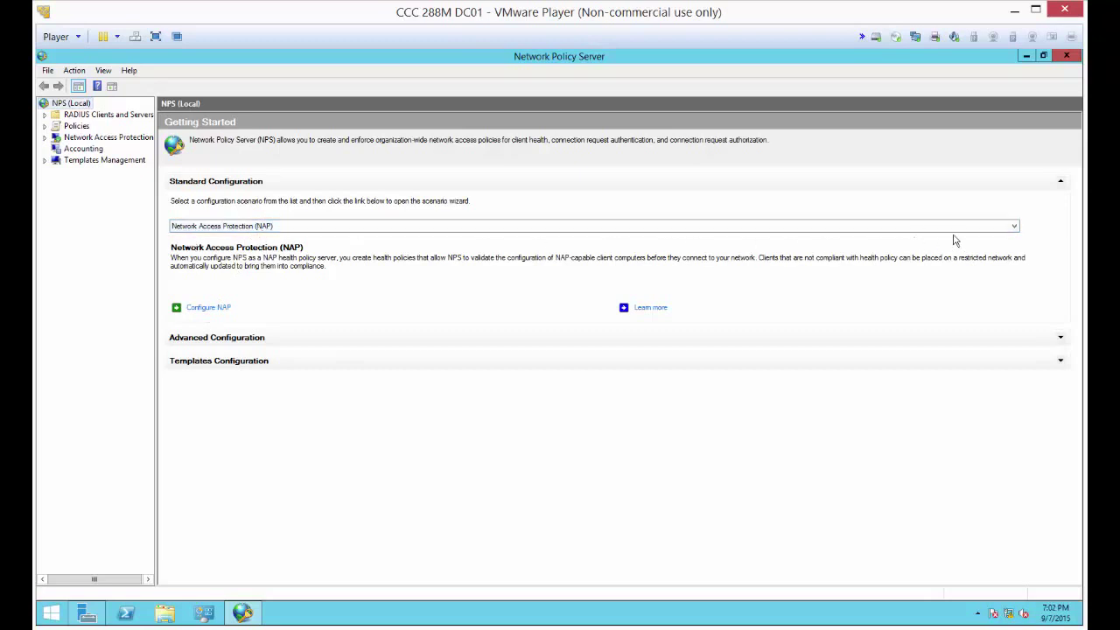
click(1015, 227)
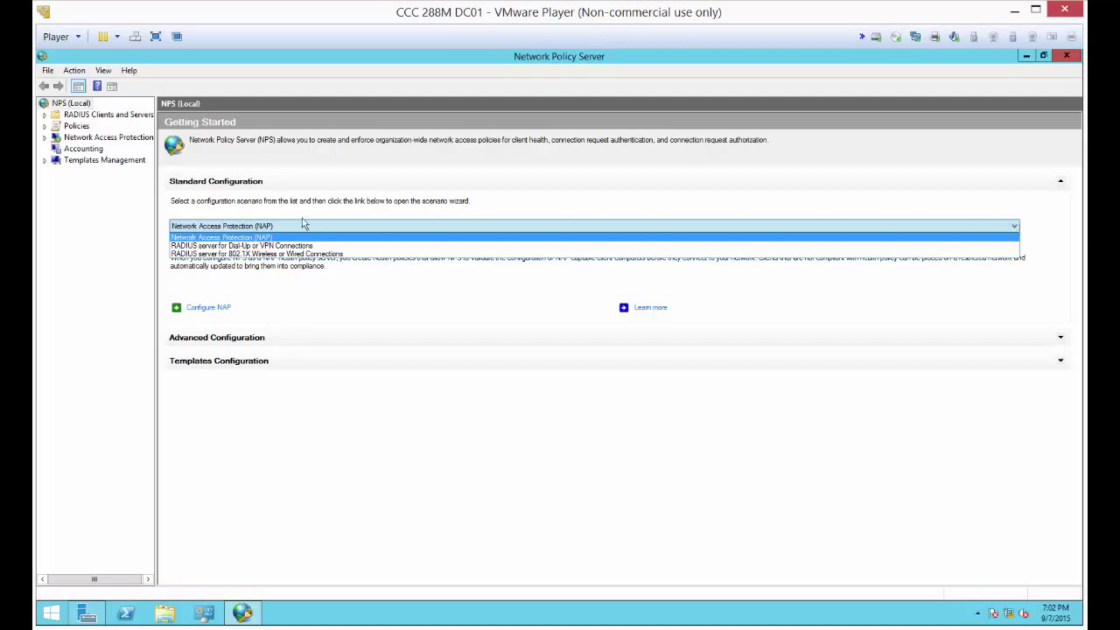
click(522, 203)
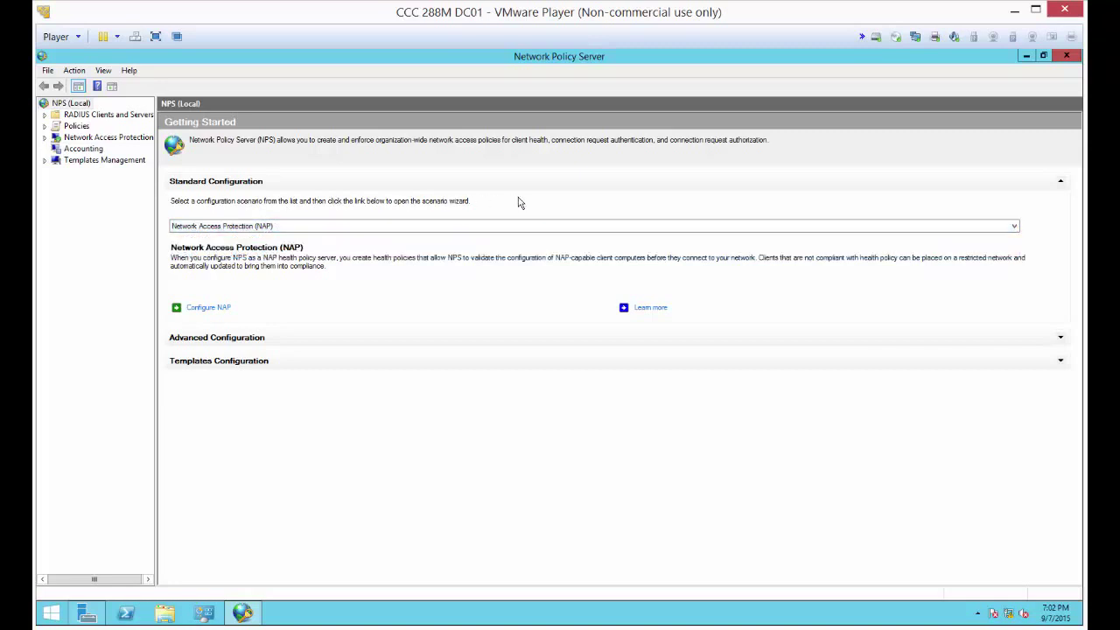
Step: Start Configure NAP using IPsec with Health Registration Authority (HRA) as the connection method
click(210, 309)
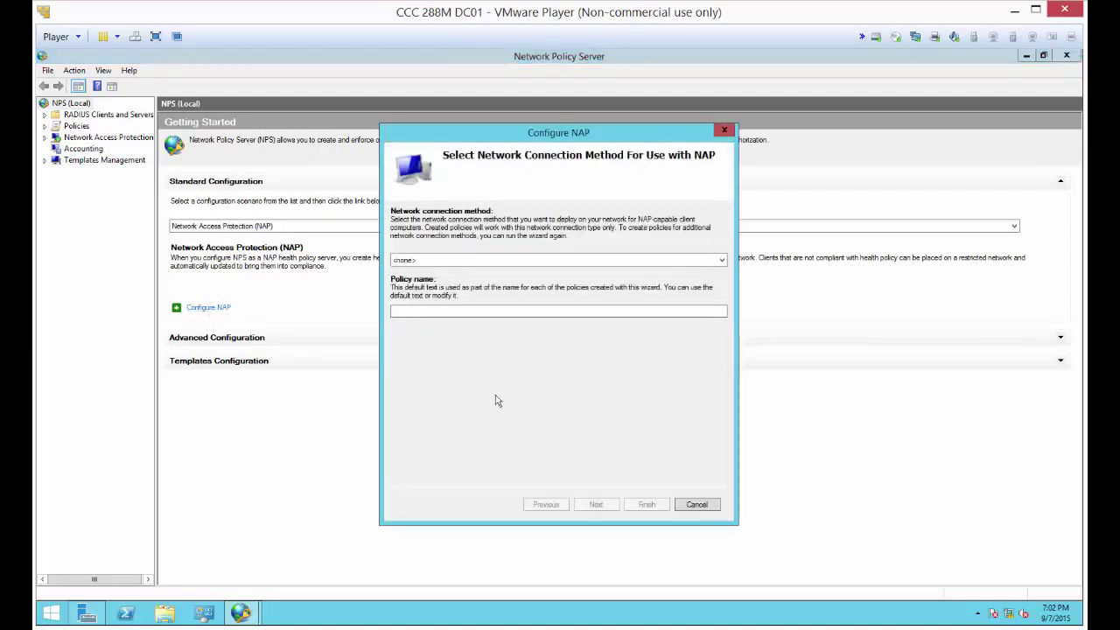
click(722, 262)
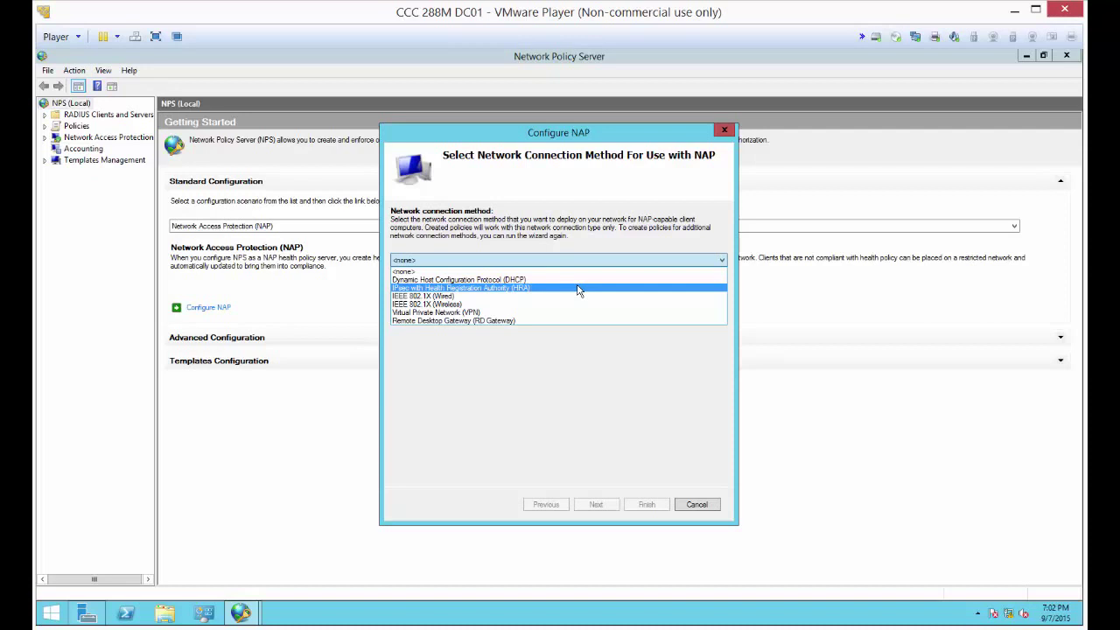
click(578, 289)
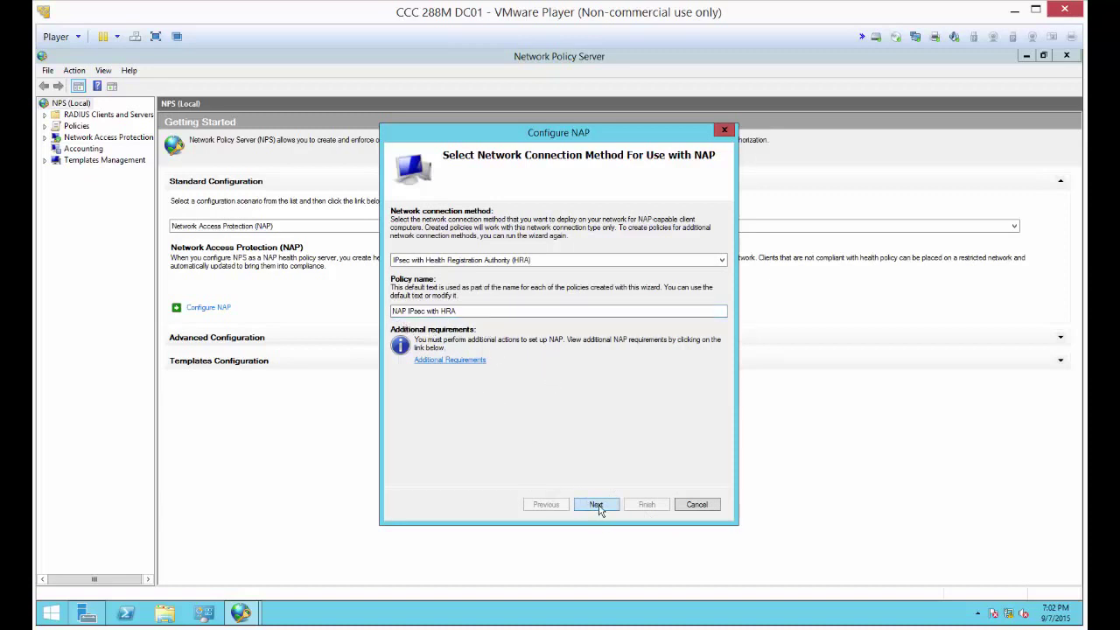
Step: Skip RADIUS clients and machine groups, disable auto-remediation, and reach the completion summary
click(596, 505)
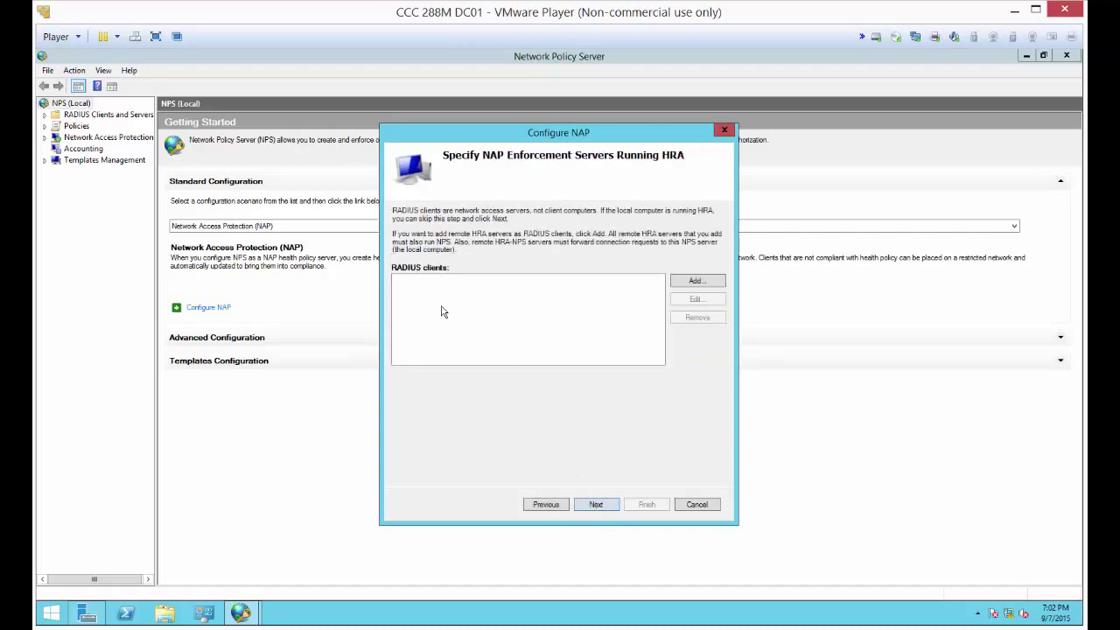
click(596, 504)
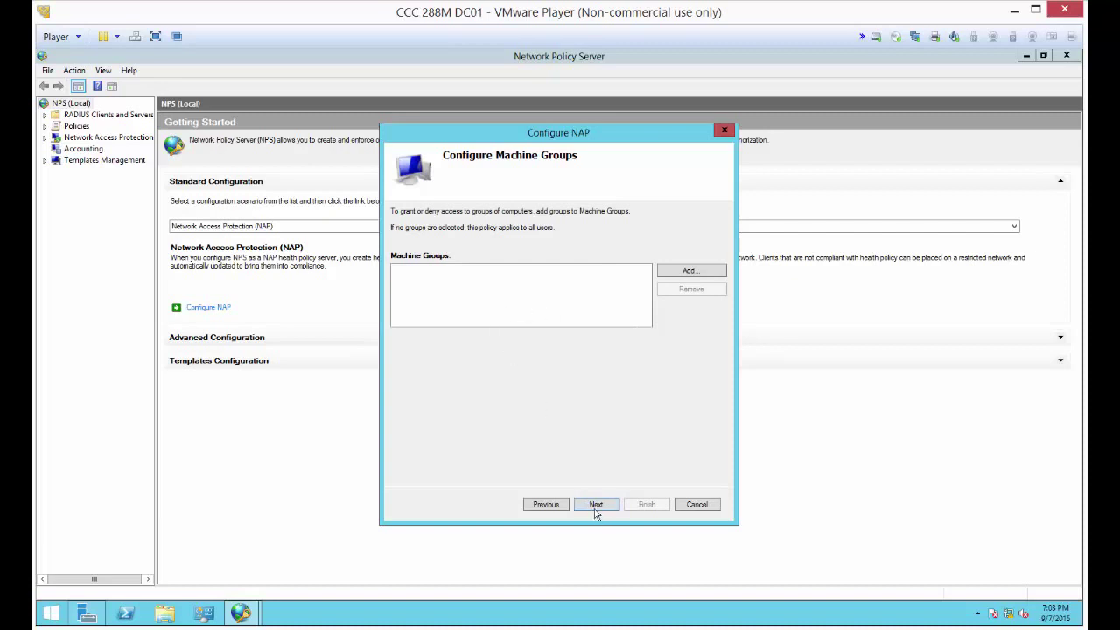
click(595, 506)
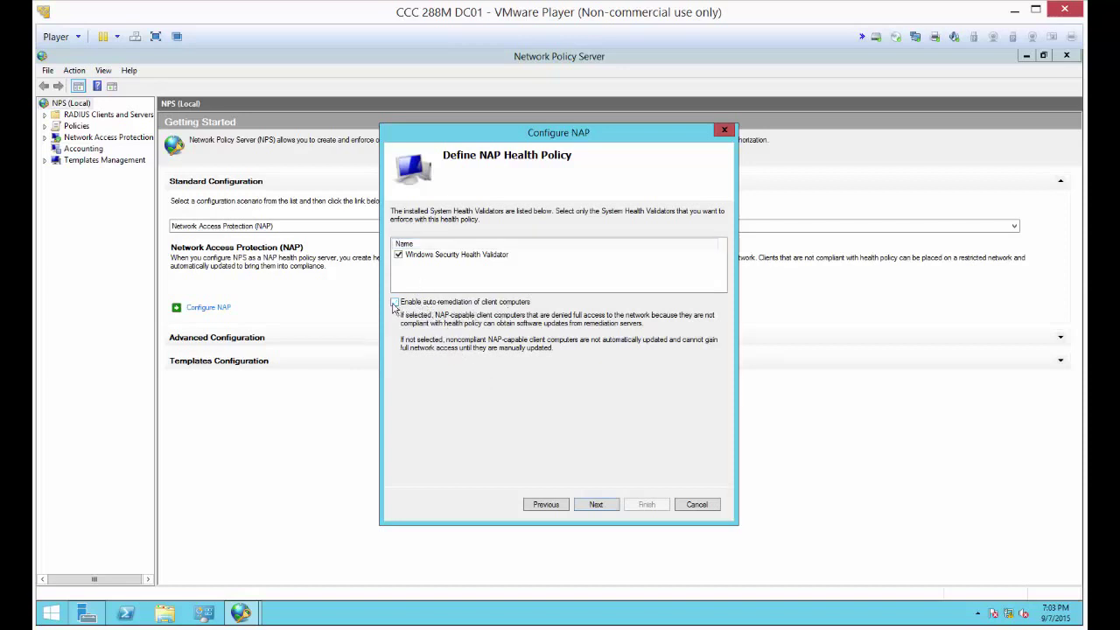
click(393, 302)
click(596, 504)
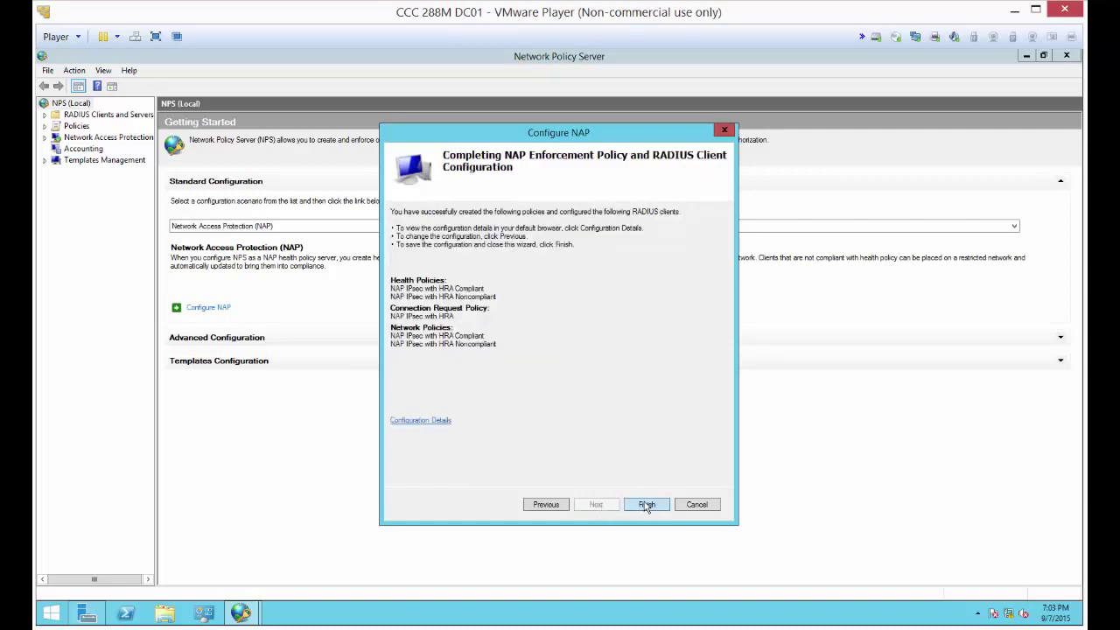
Step: Save the NAP policies and review the NAP IPsec with HRA Compliant and Noncompliant network policies
click(646, 505)
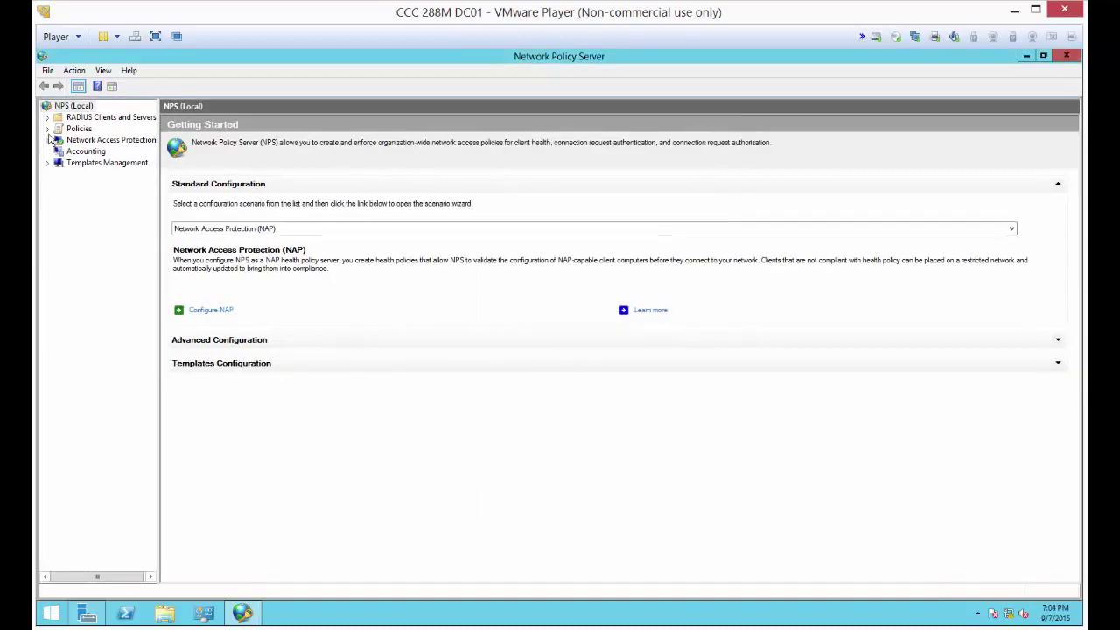
click(47, 129)
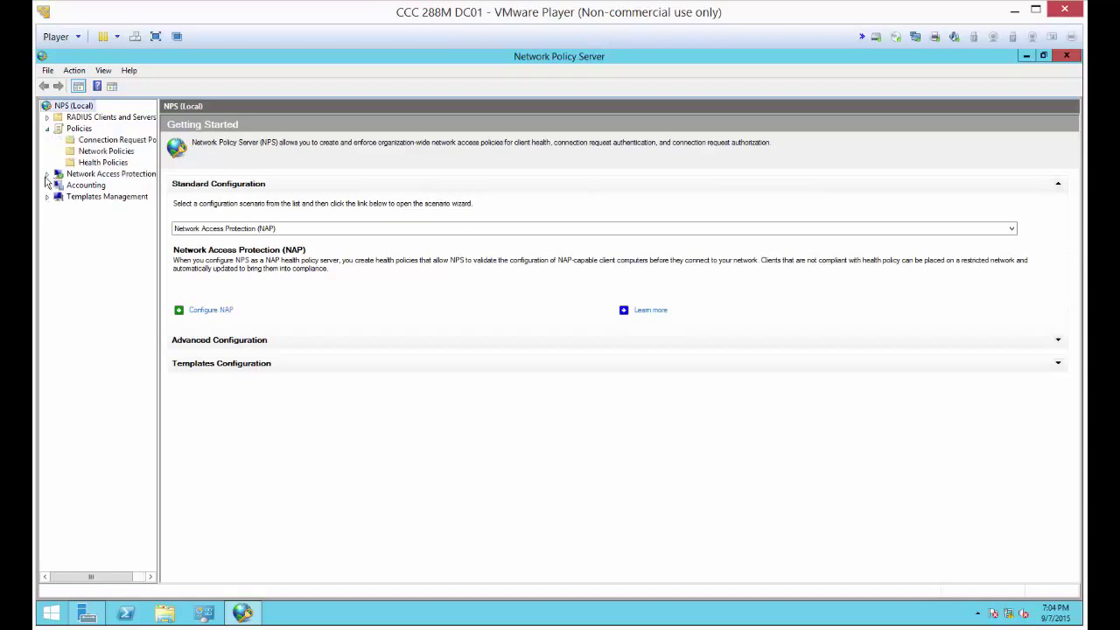
click(47, 174)
click(47, 218)
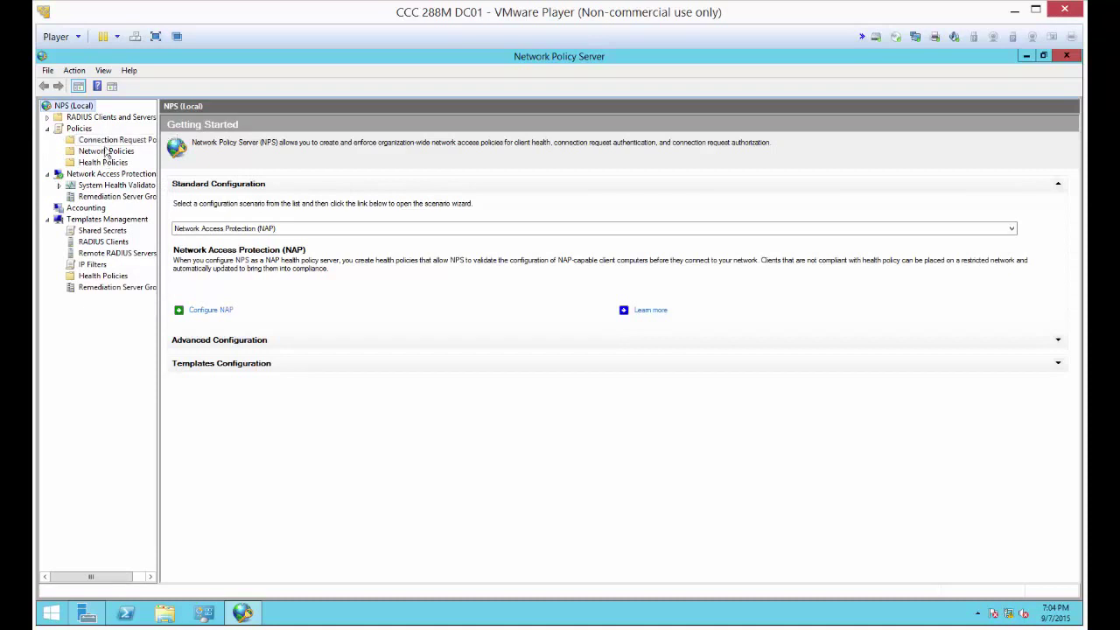
click(106, 152)
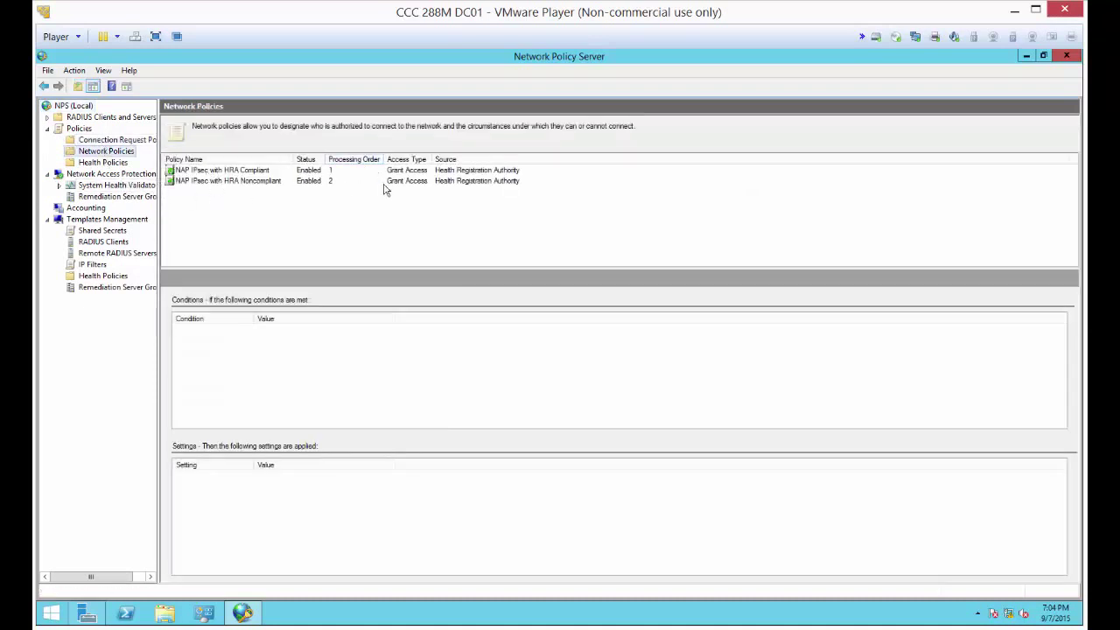
click(262, 171)
click(270, 182)
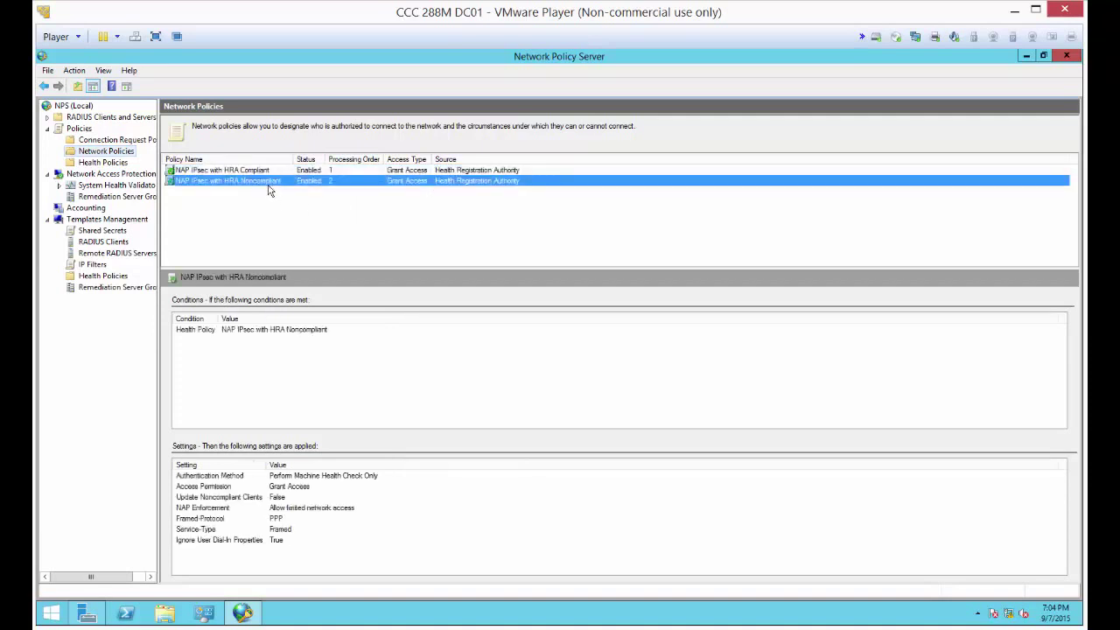
click(276, 171)
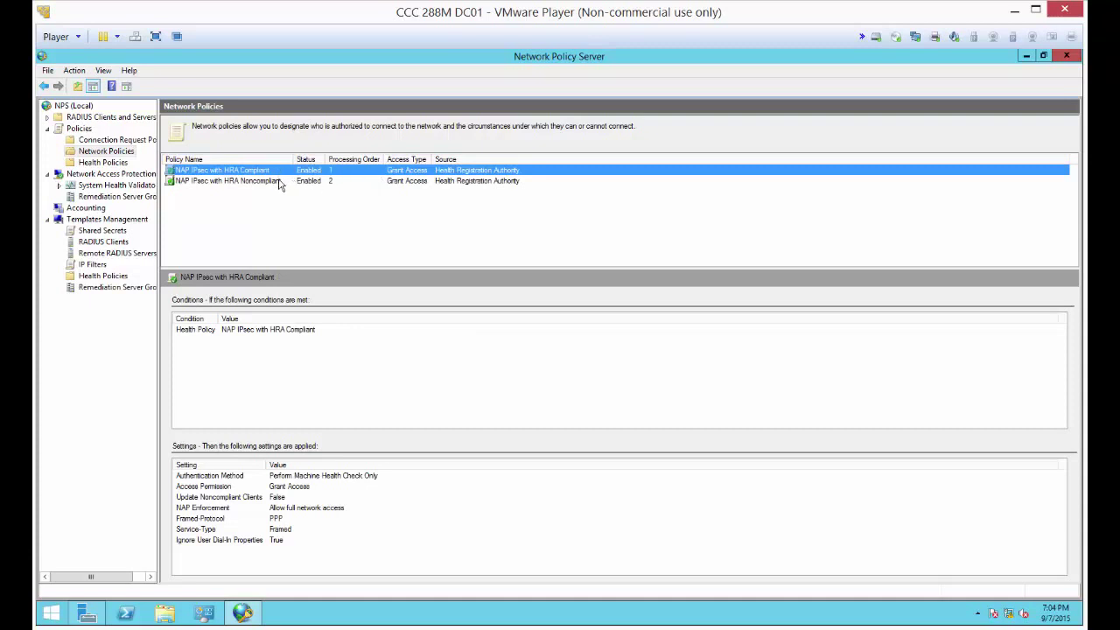
click(278, 182)
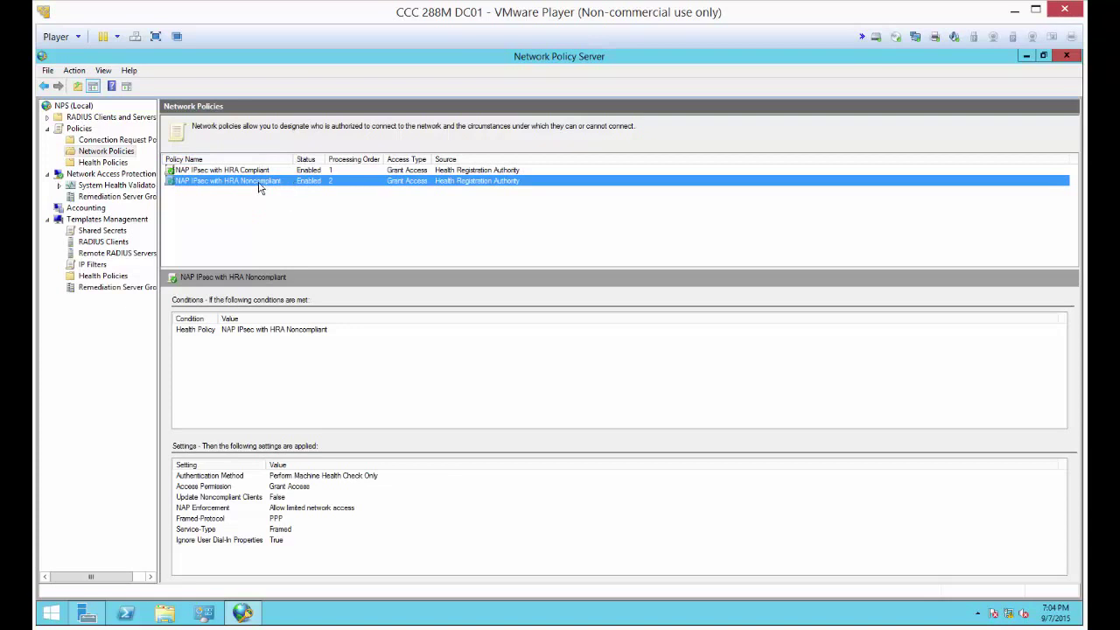
Step: Check Health Policies, then open the Windows Security Health Validator's Default Configuration
click(126, 164)
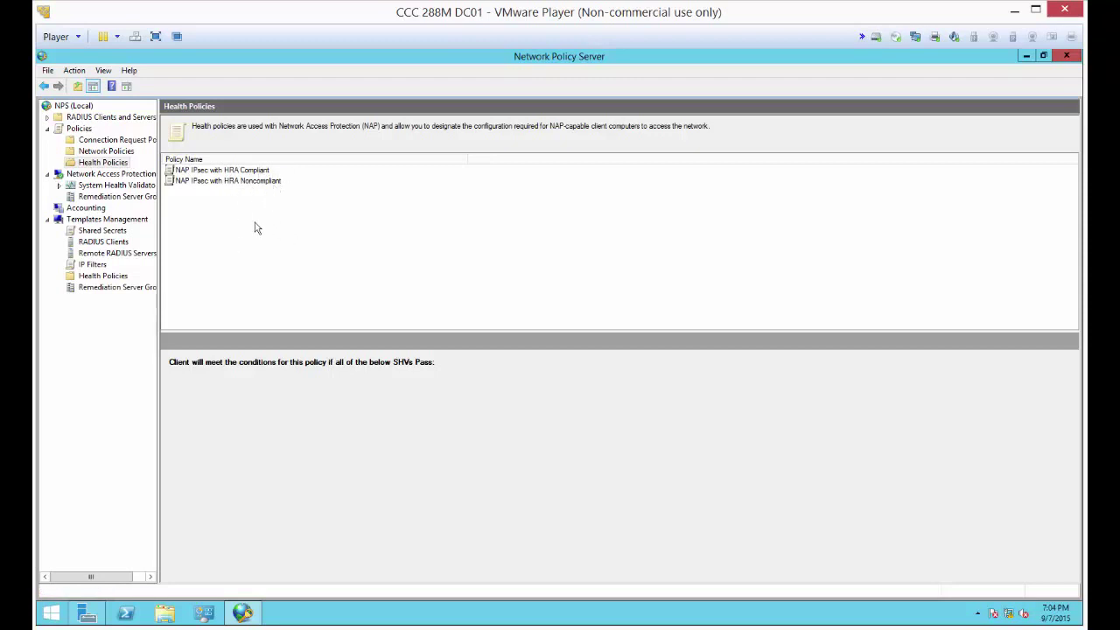
click(58, 185)
click(71, 196)
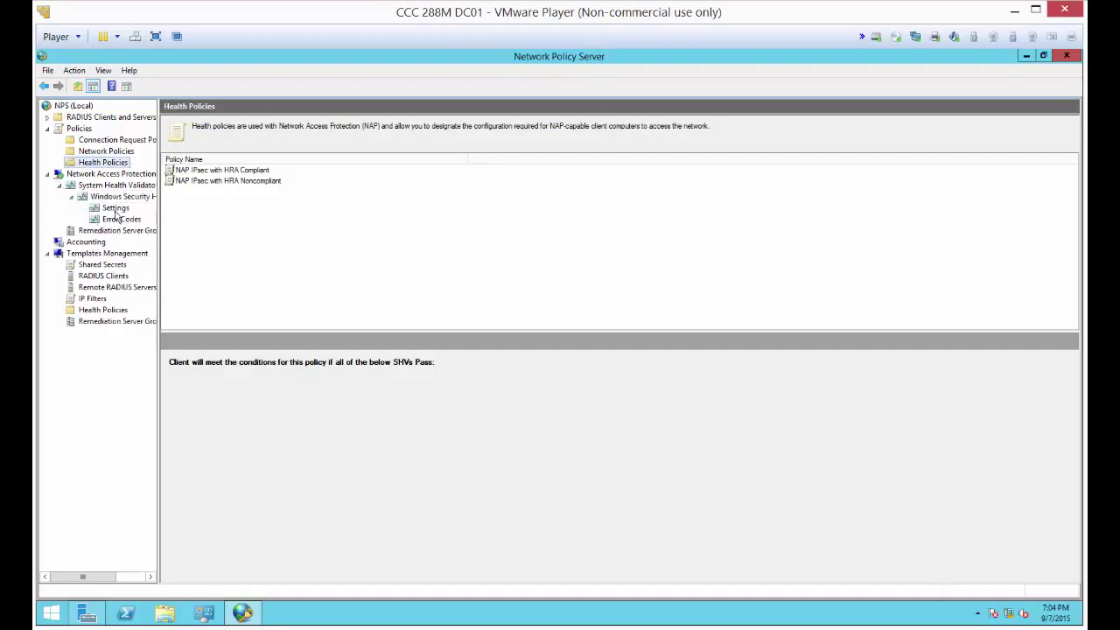
click(115, 210)
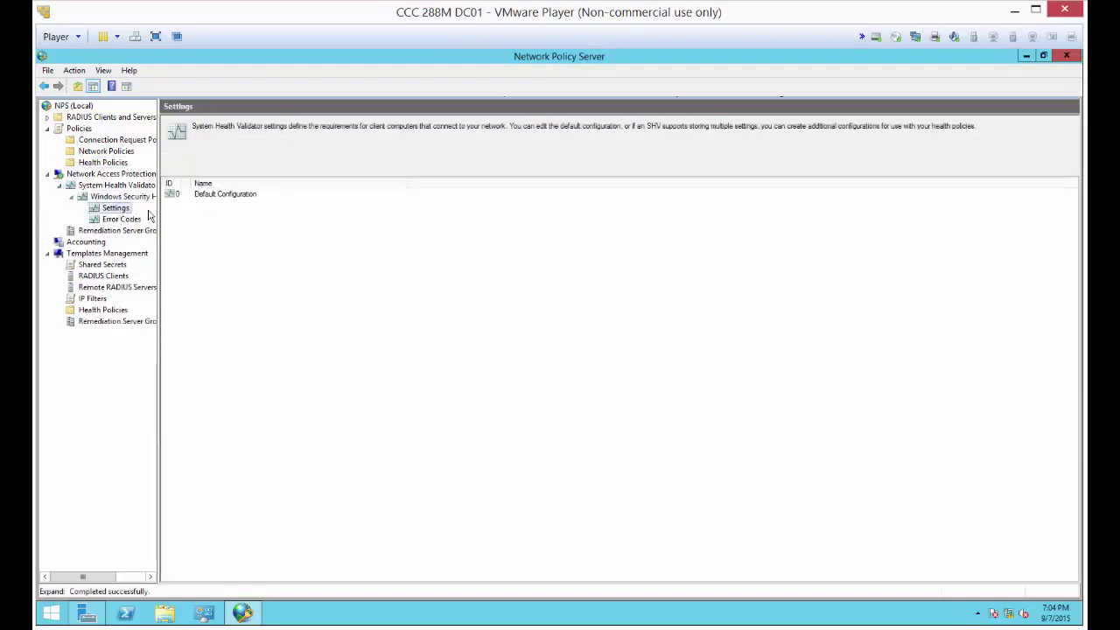
click(223, 197)
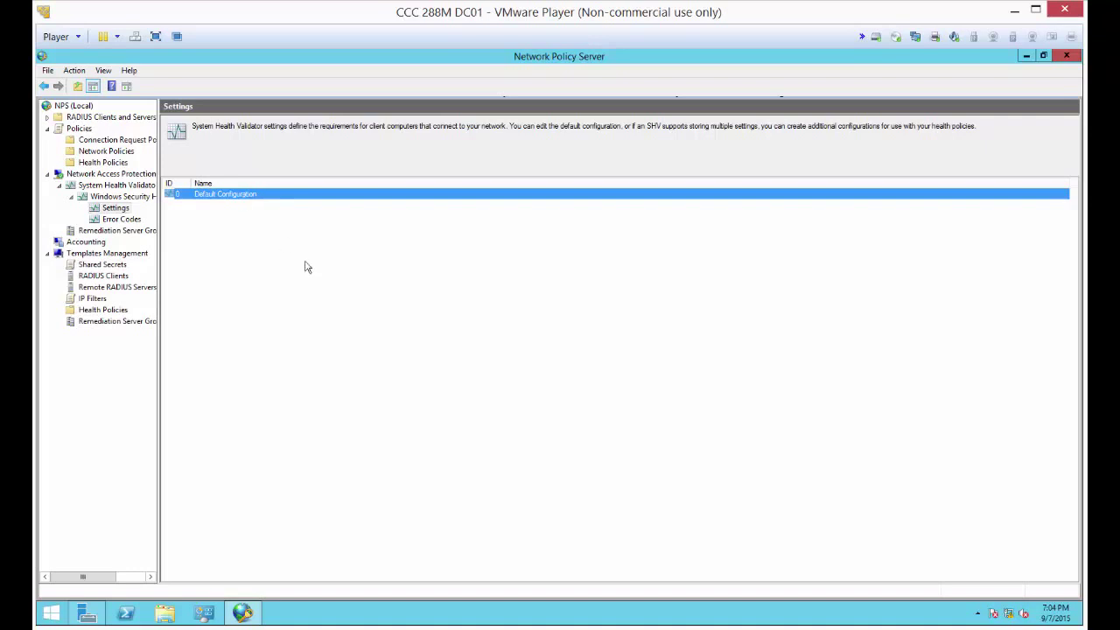
double_click(244, 194)
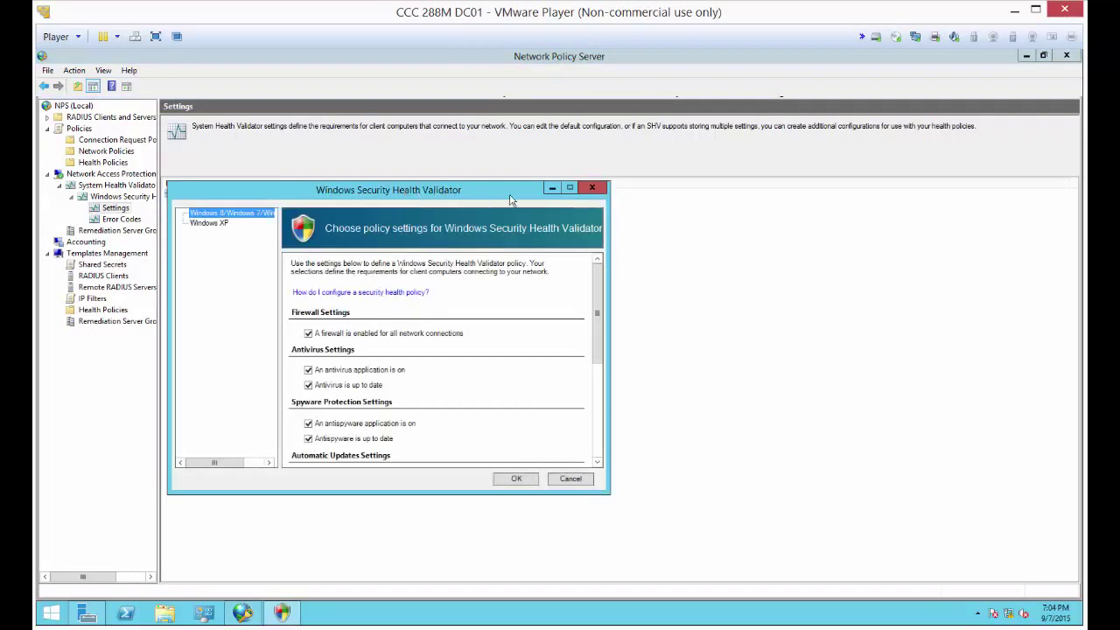
Step: Require security updates of Low and above severity checked within 1 hour, save, and close NPS
mouse_move(516, 187)
mouse_down()
mouse_move(558, 179)
mouse_move(656, 105)
mouse_up()
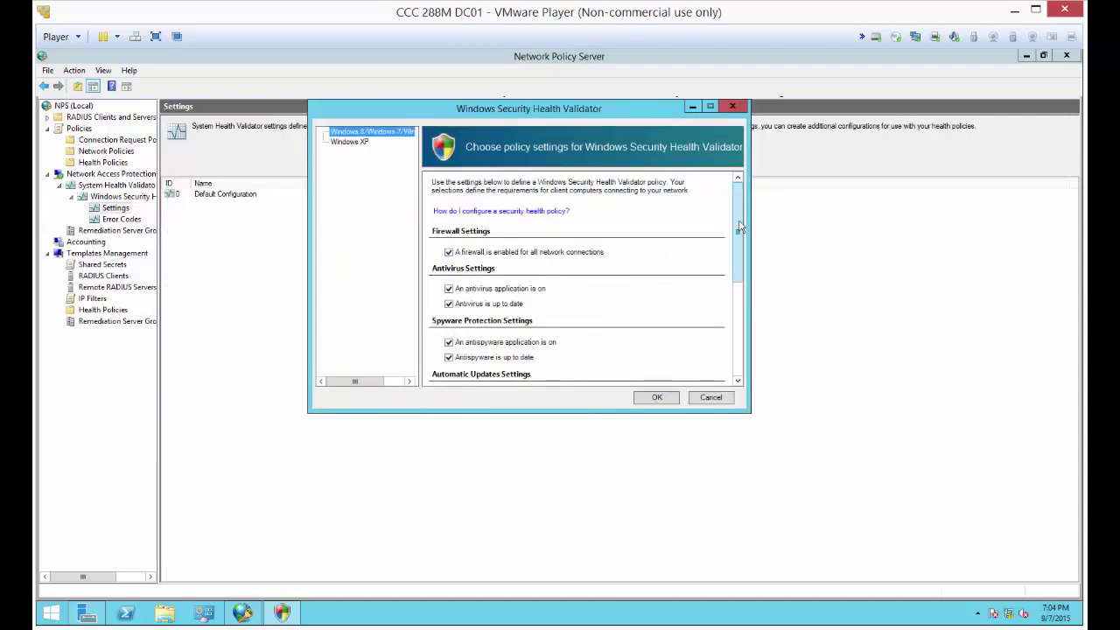
drag(739, 227, 740, 258)
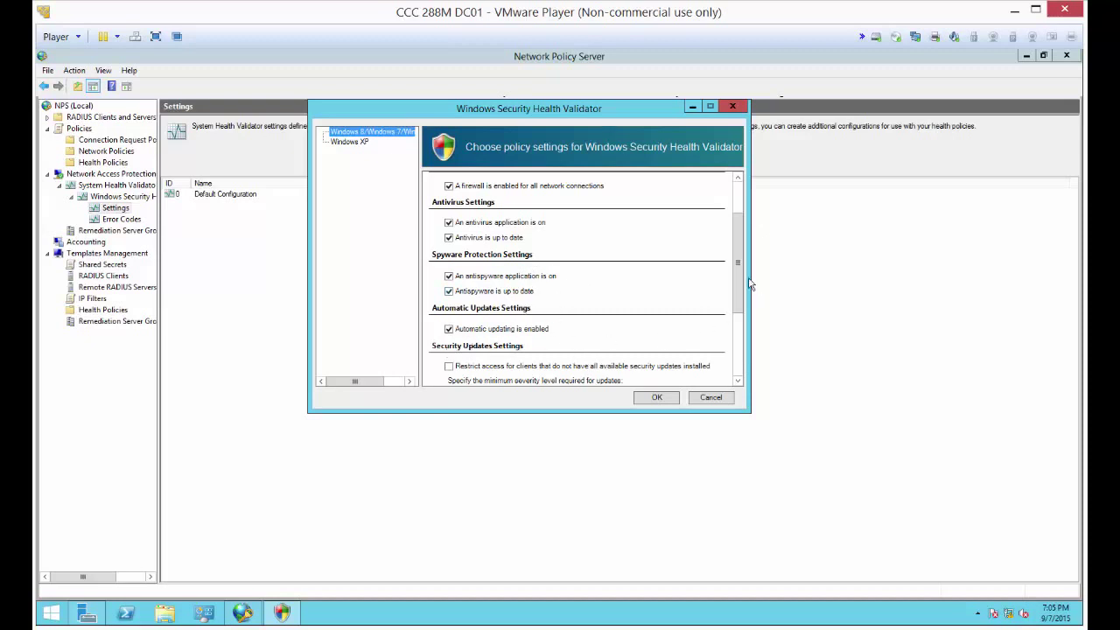
drag(741, 271, 741, 328)
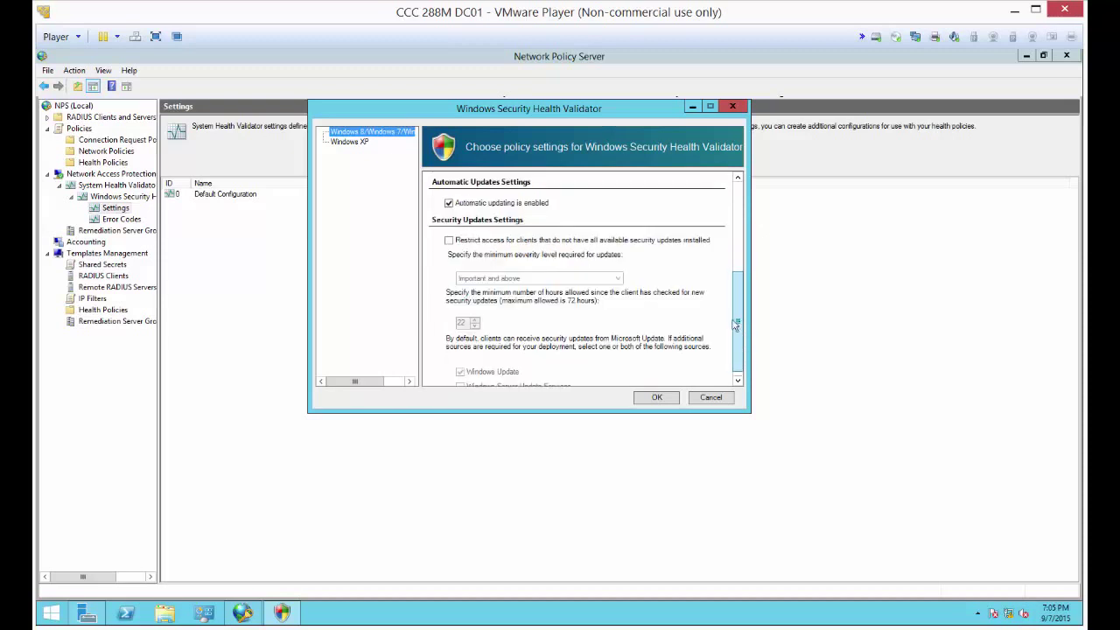
click(450, 242)
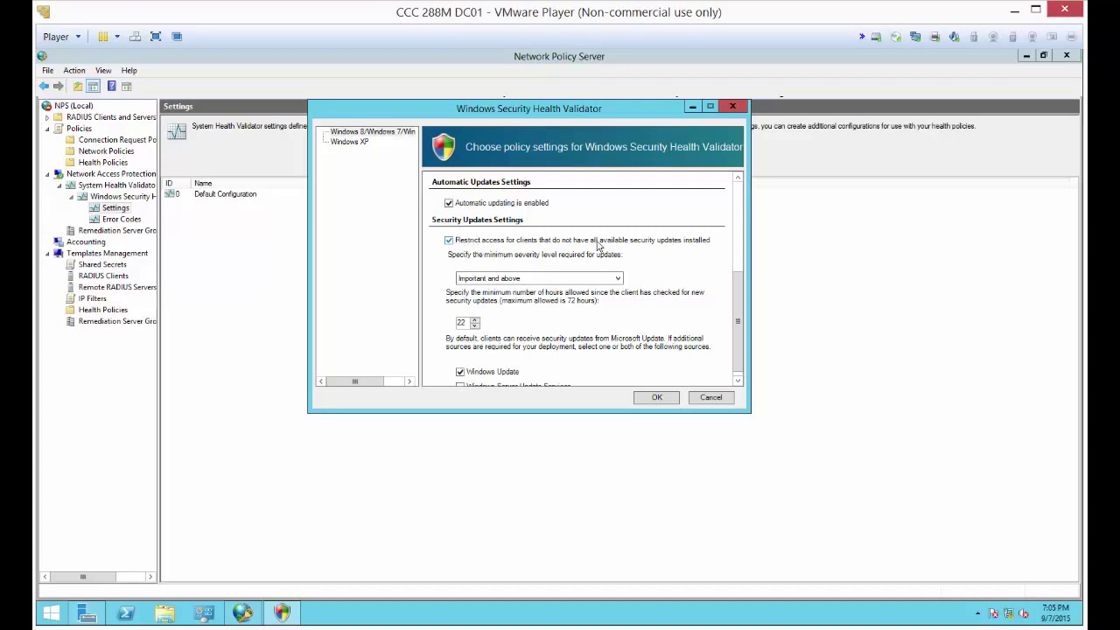
click(603, 279)
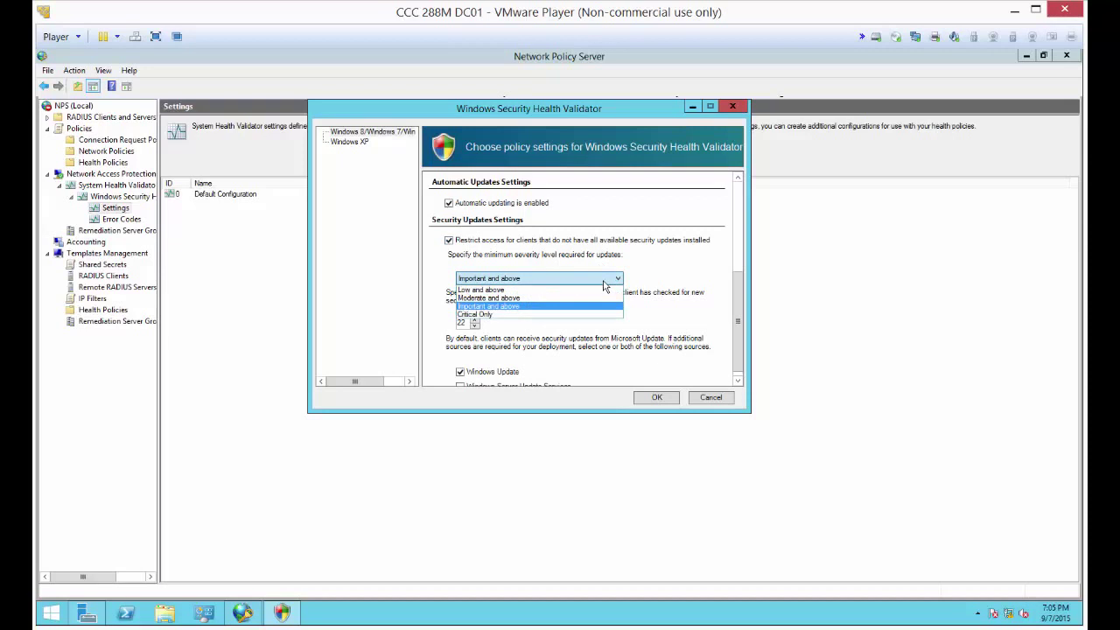
click(601, 290)
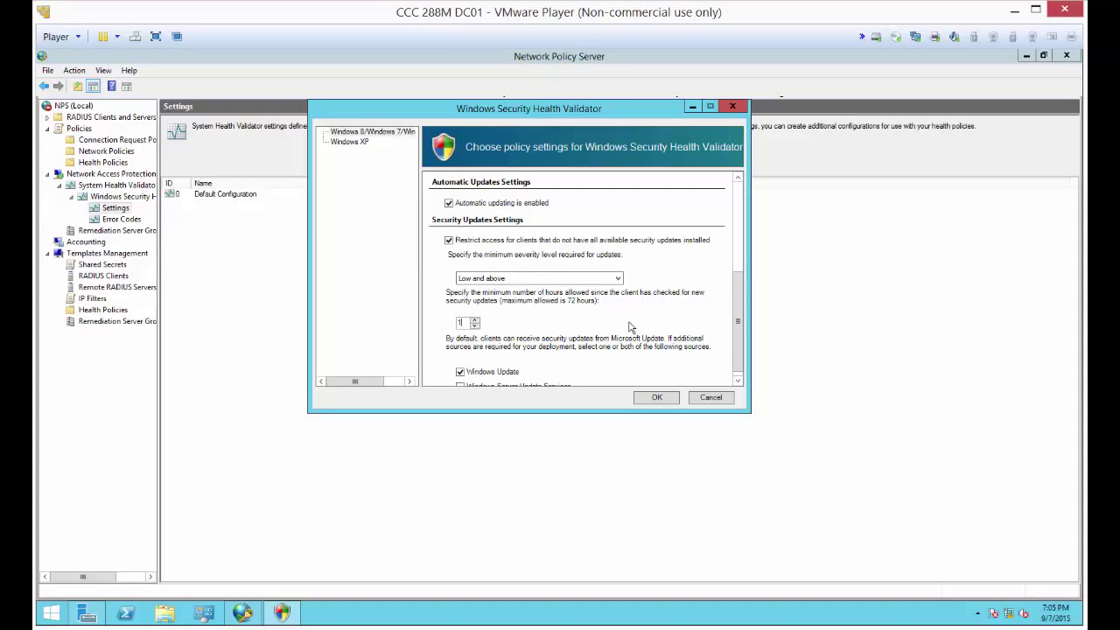
scroll(742, 337, down, 1)
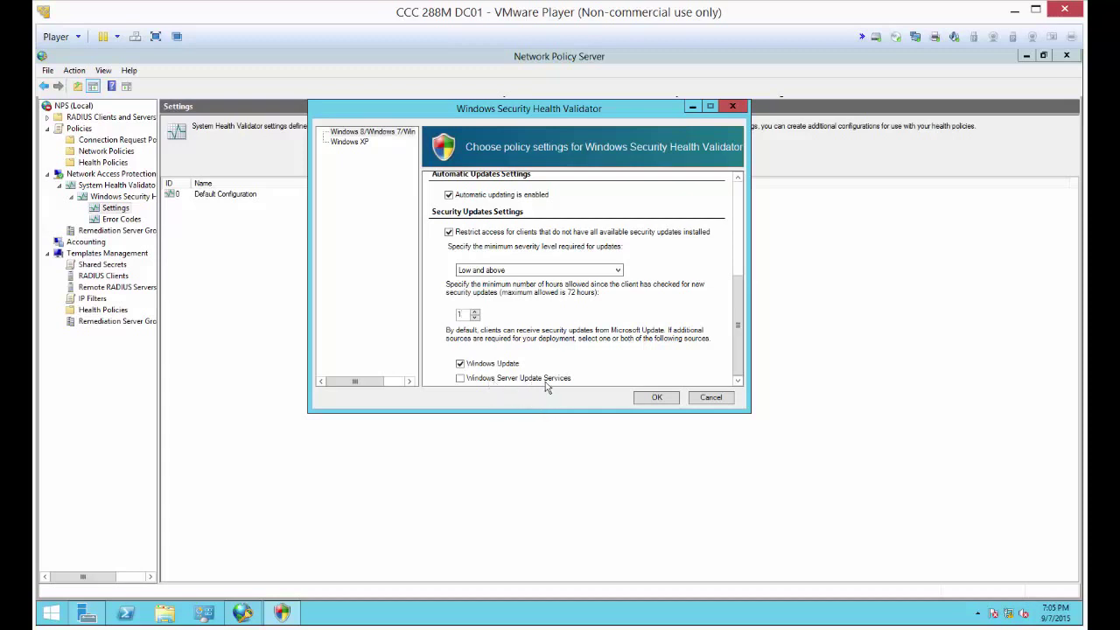
click(654, 398)
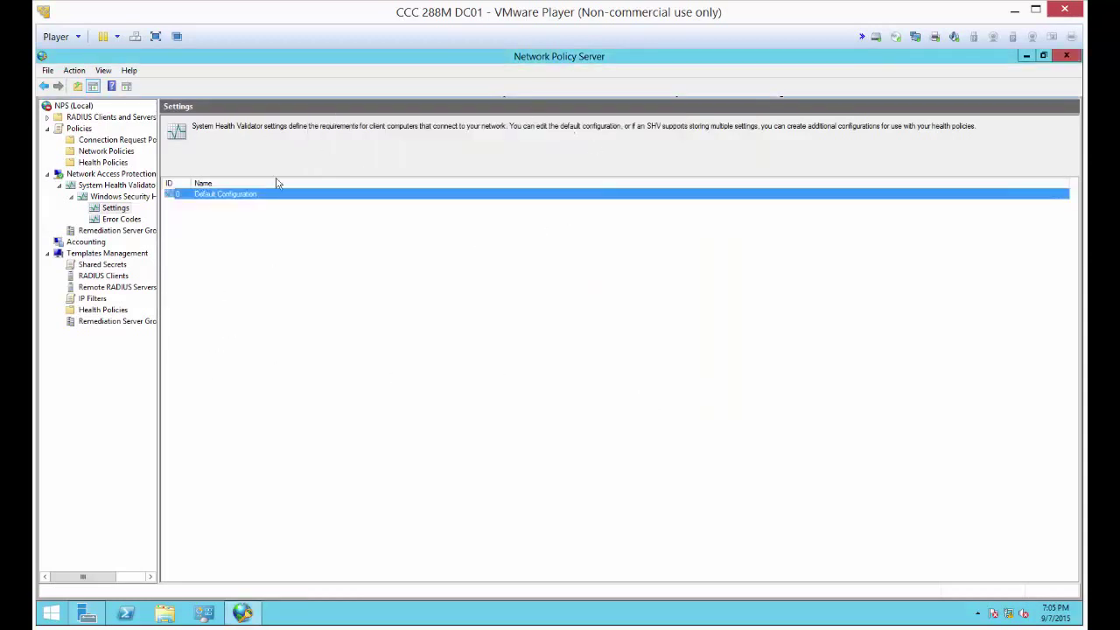
click(1065, 56)
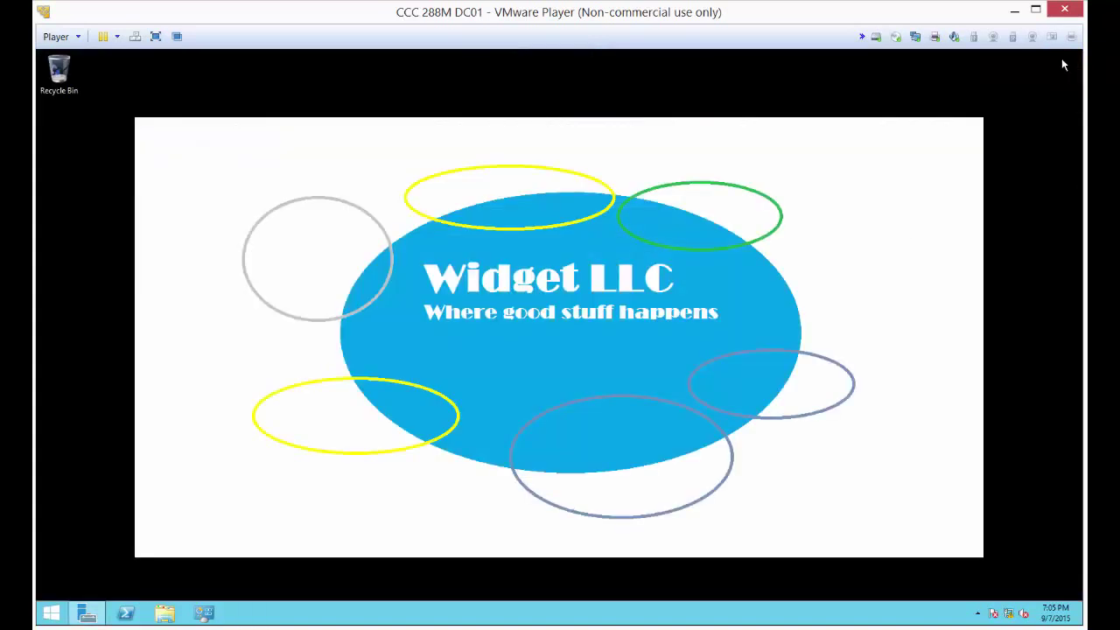
Step: Launch Group Policy Management from Server Manager's Tools menu, showing the Lockdown Users GPO
click(86, 612)
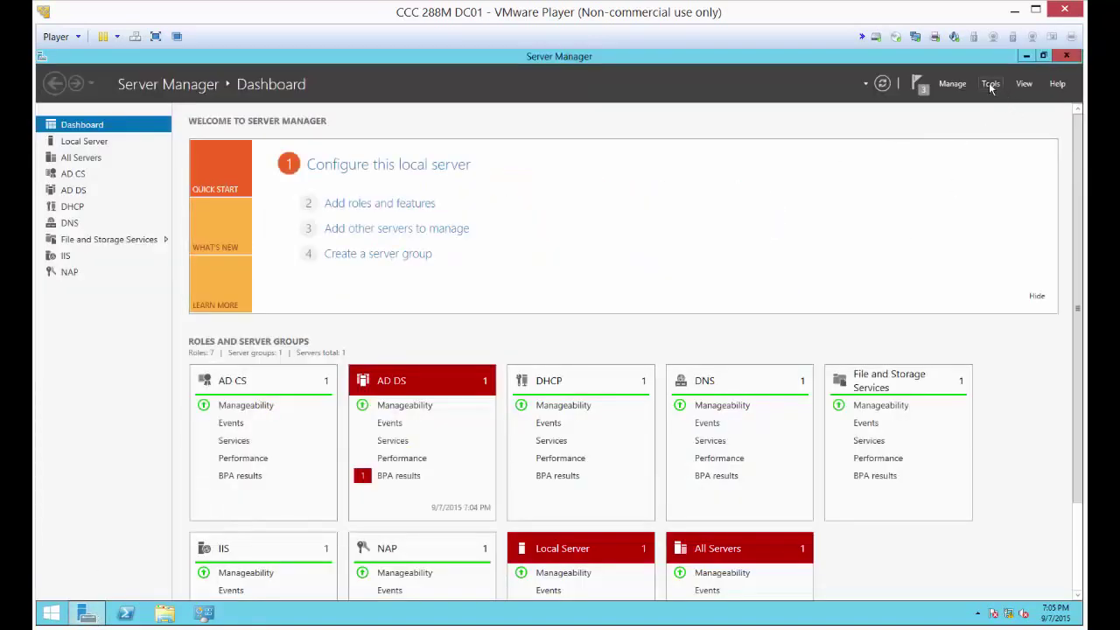
click(990, 84)
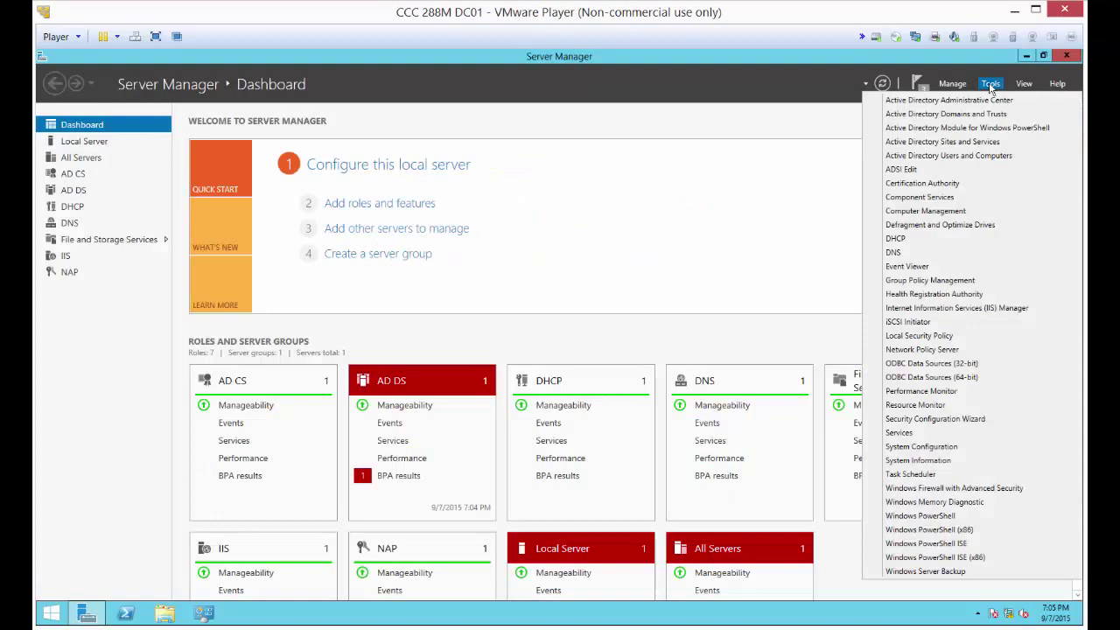
click(946, 280)
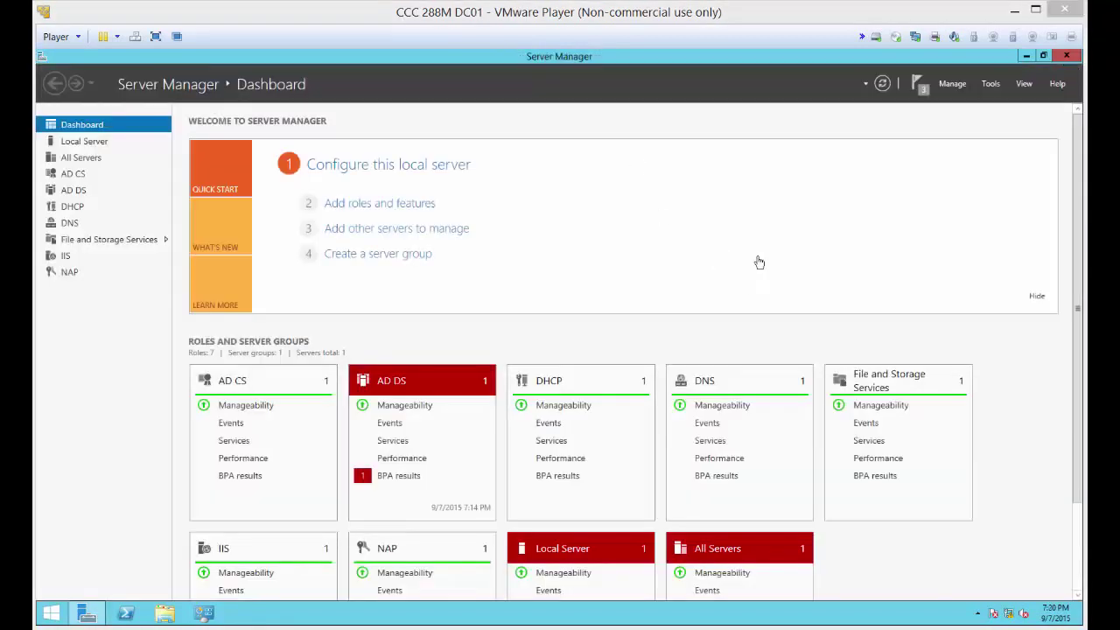
click(989, 84)
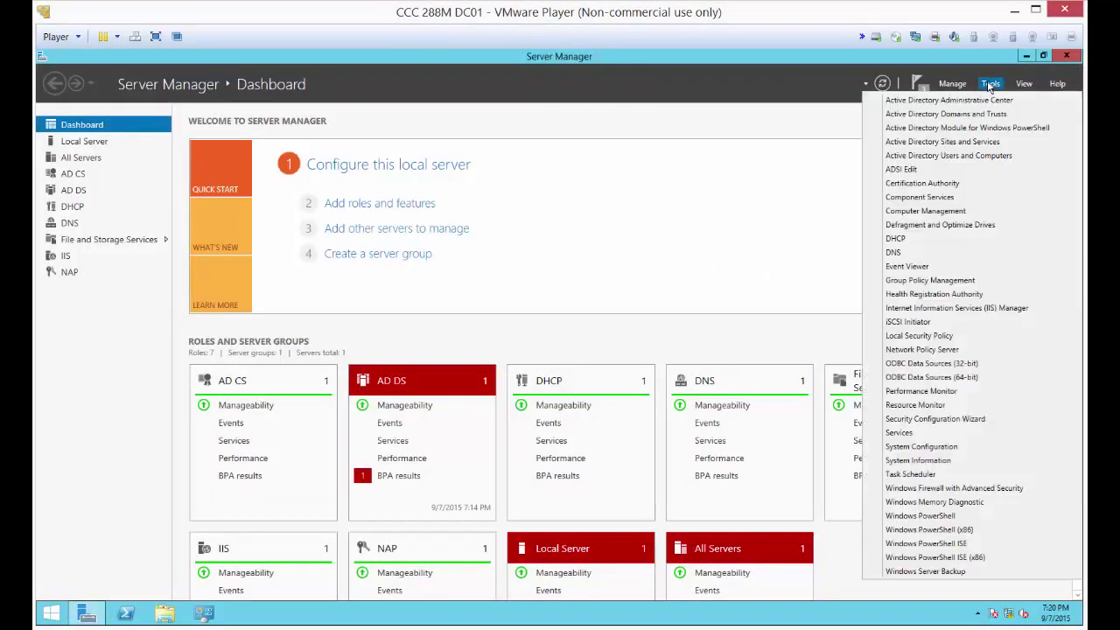
click(956, 280)
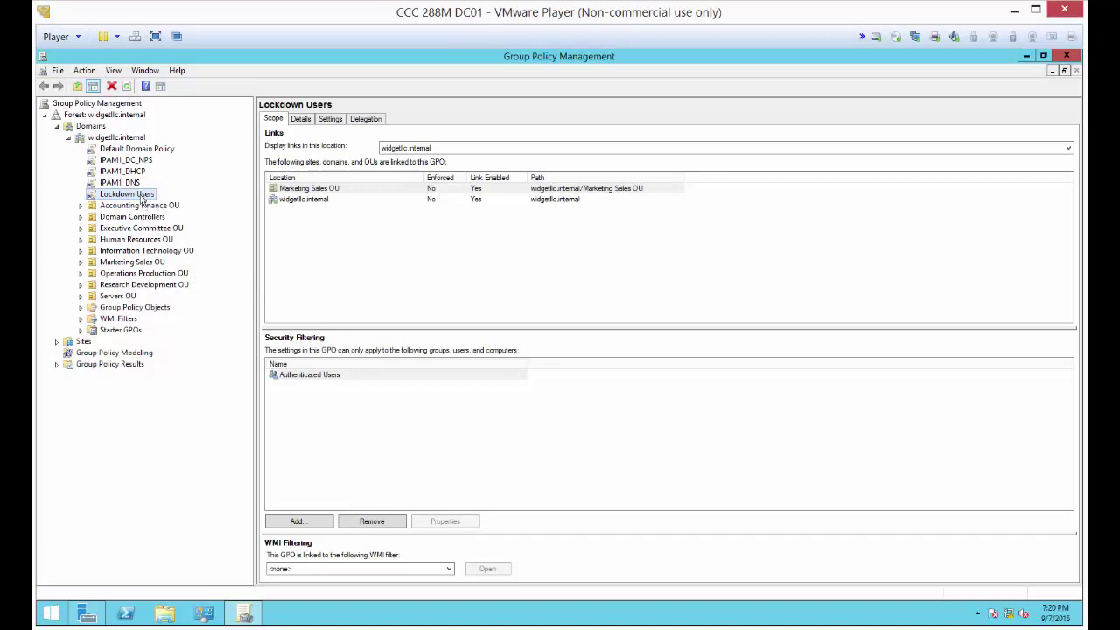
Step: Open the Lockdown Users GPO under widgetllc.internal in the Group Policy Management Editor
right_click(115, 140)
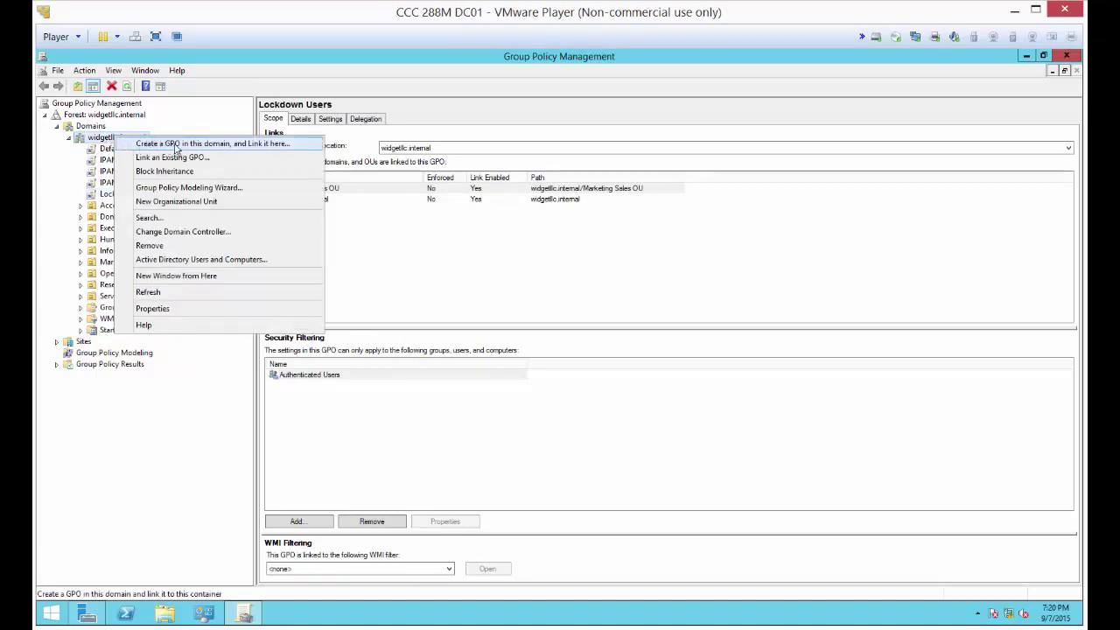
click(91, 196)
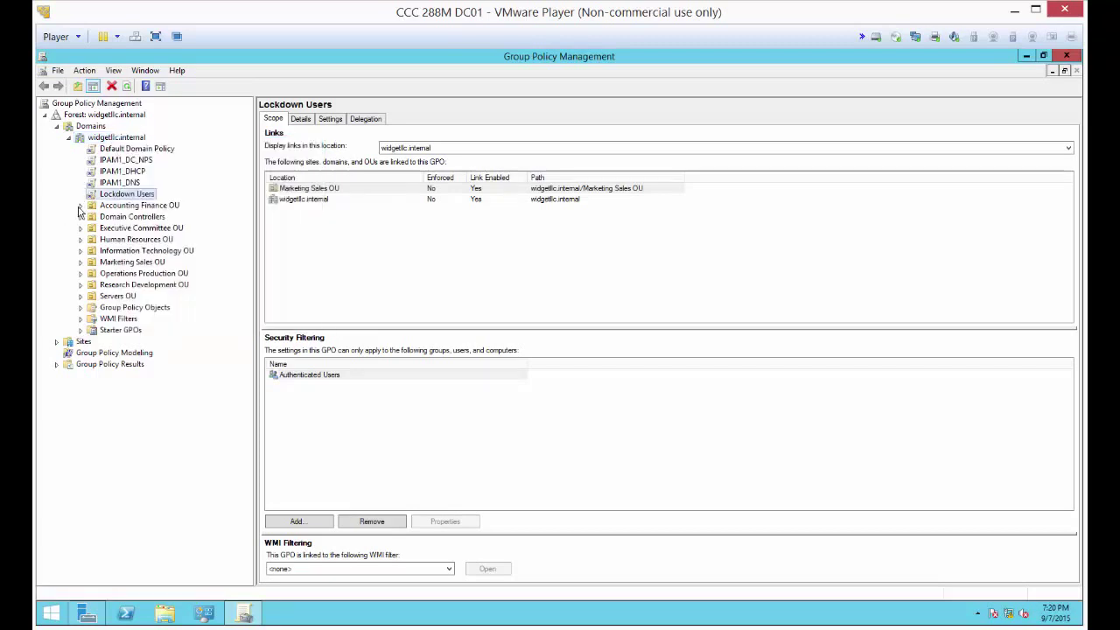
right_click(139, 196)
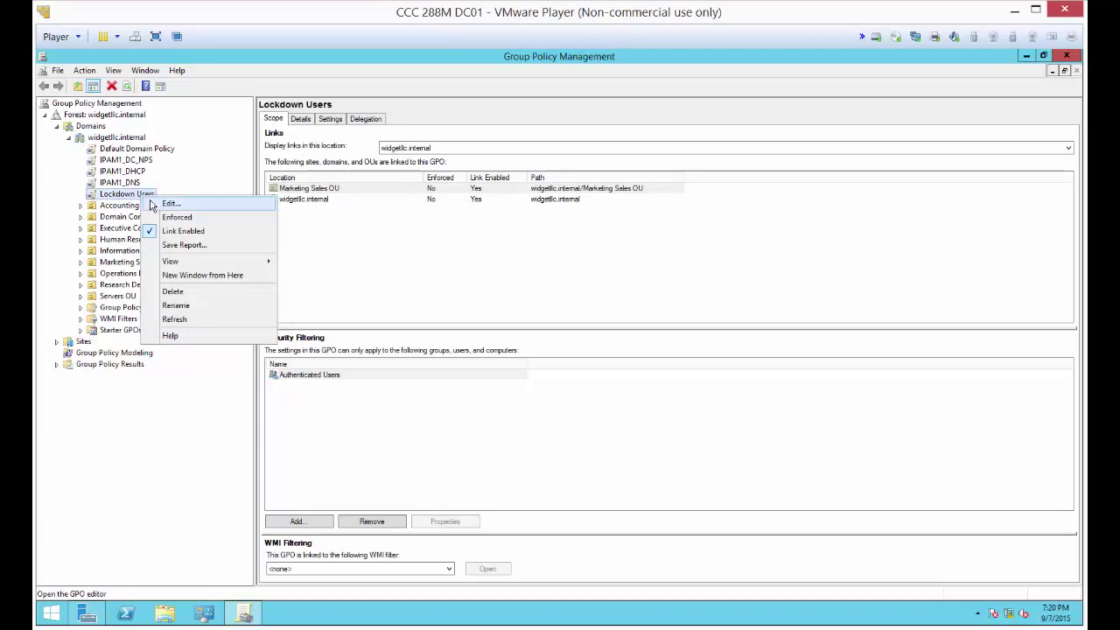
click(153, 204)
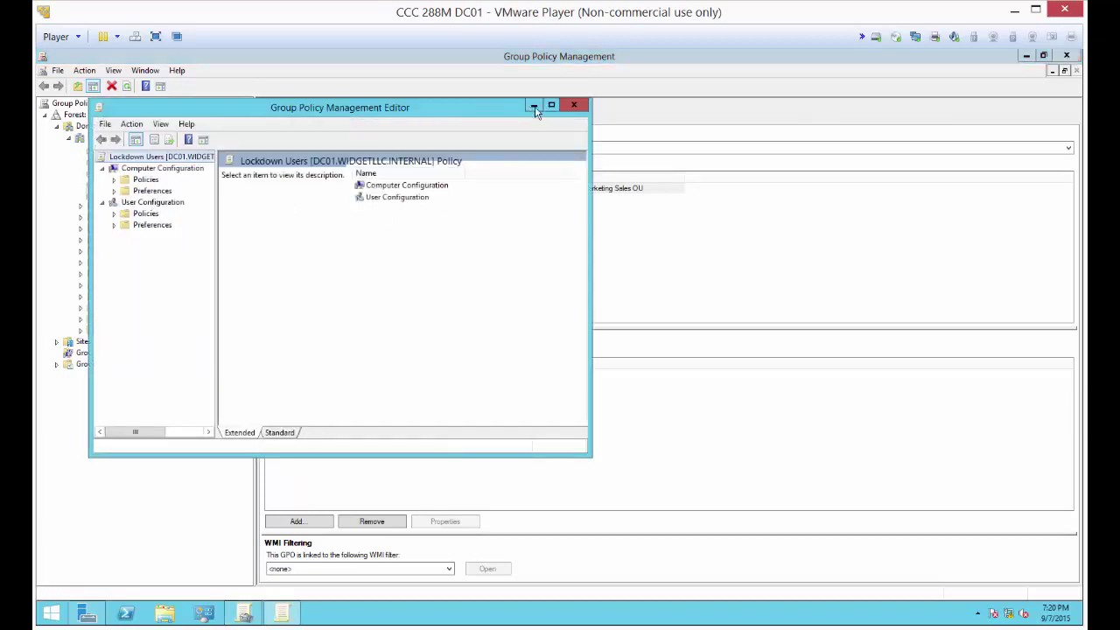
Step: Maximize the editor and browse to Administrative Templates > Windows Components > Security Center
click(550, 106)
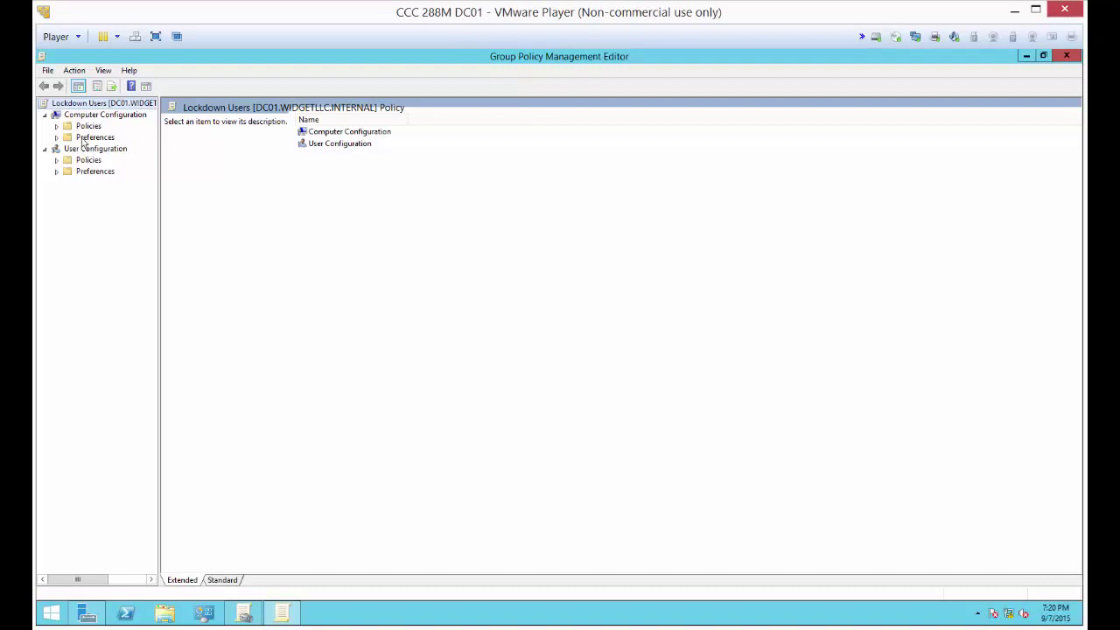
click(57, 127)
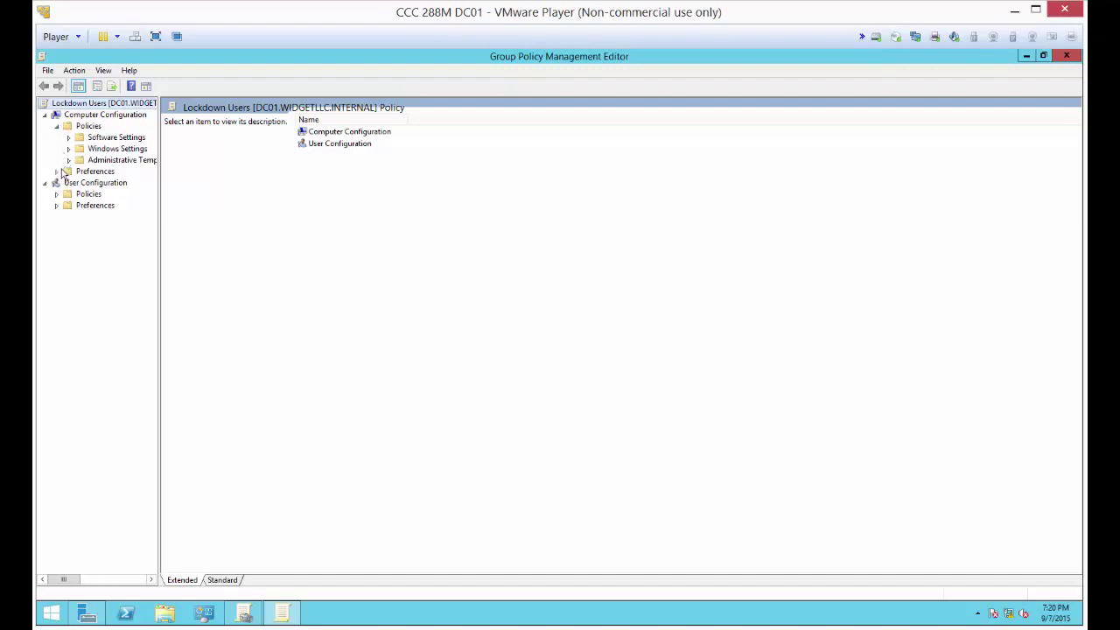
click(68, 161)
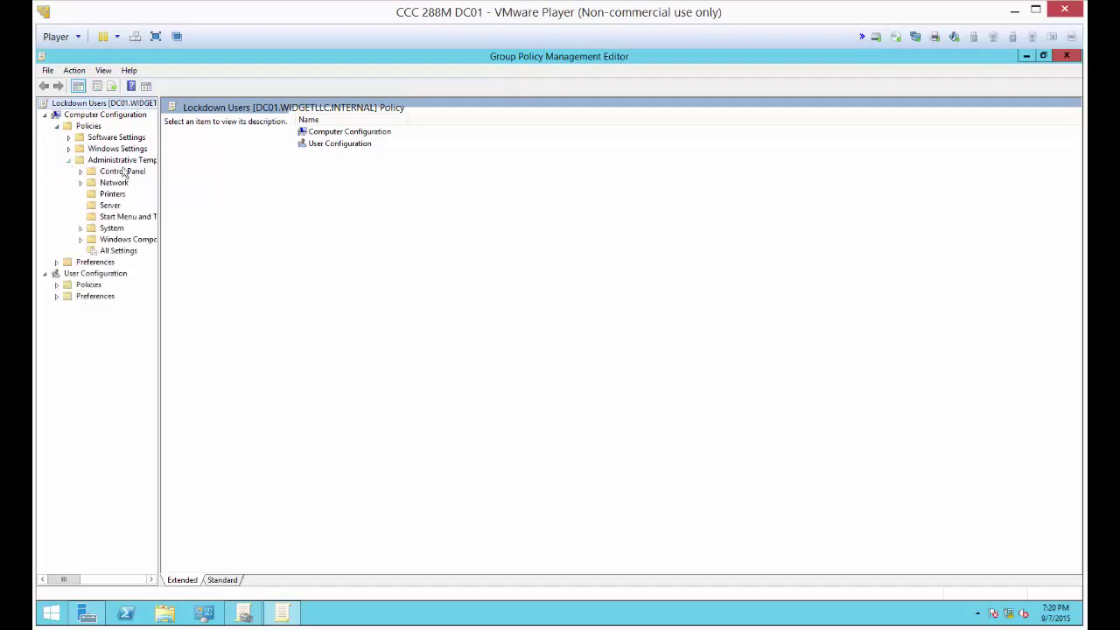
double_click(125, 240)
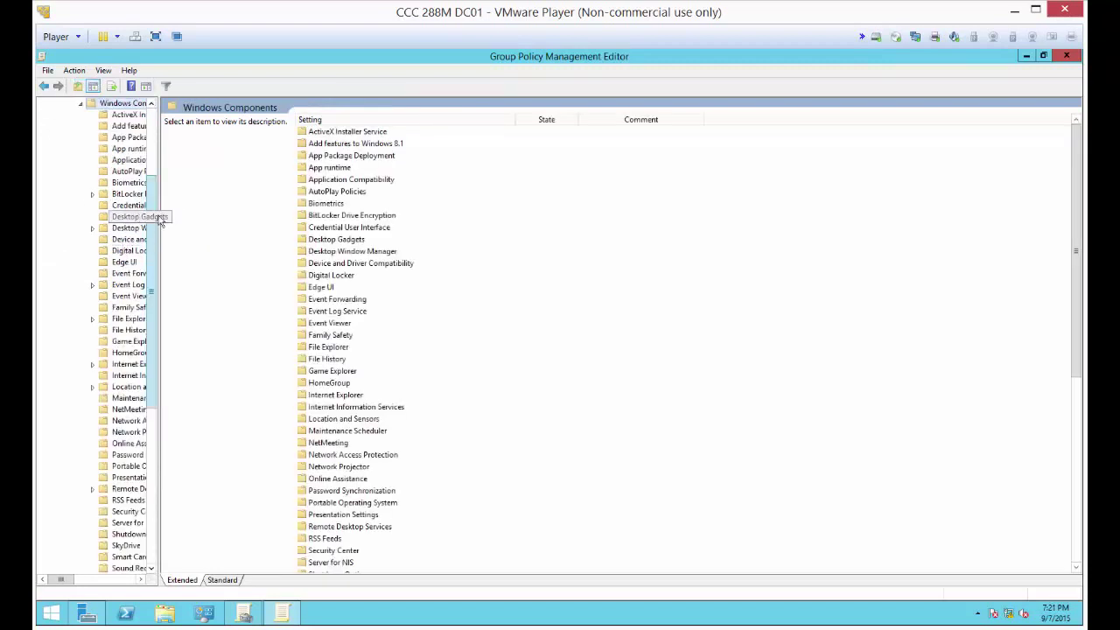
drag(255, 220, 267, 221)
scroll(199, 222, up, 2)
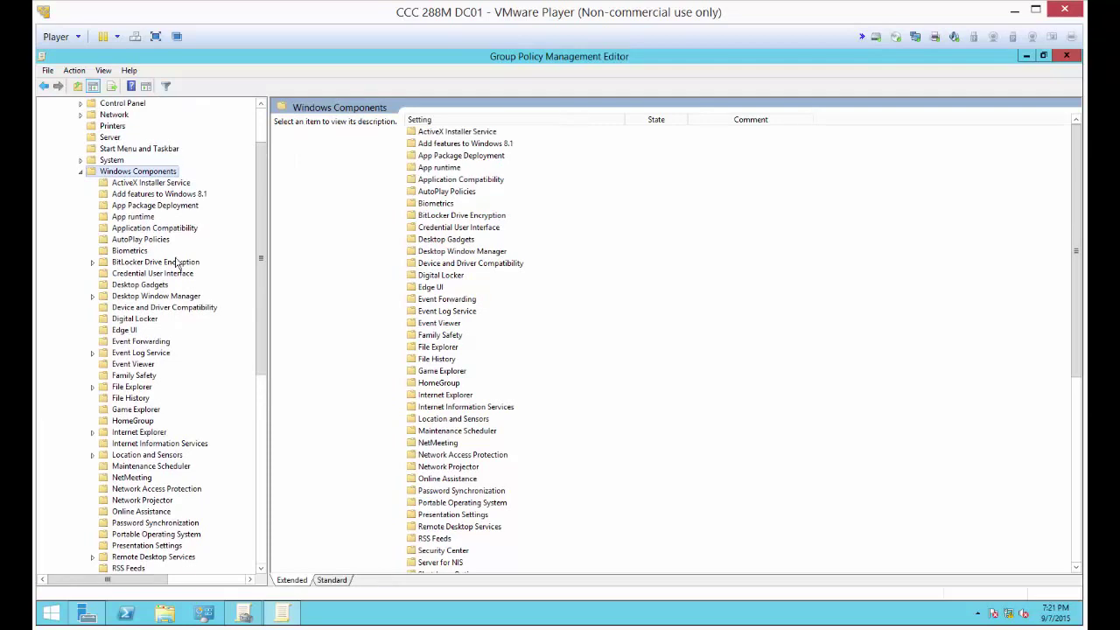
scroll(176, 263, down, 10)
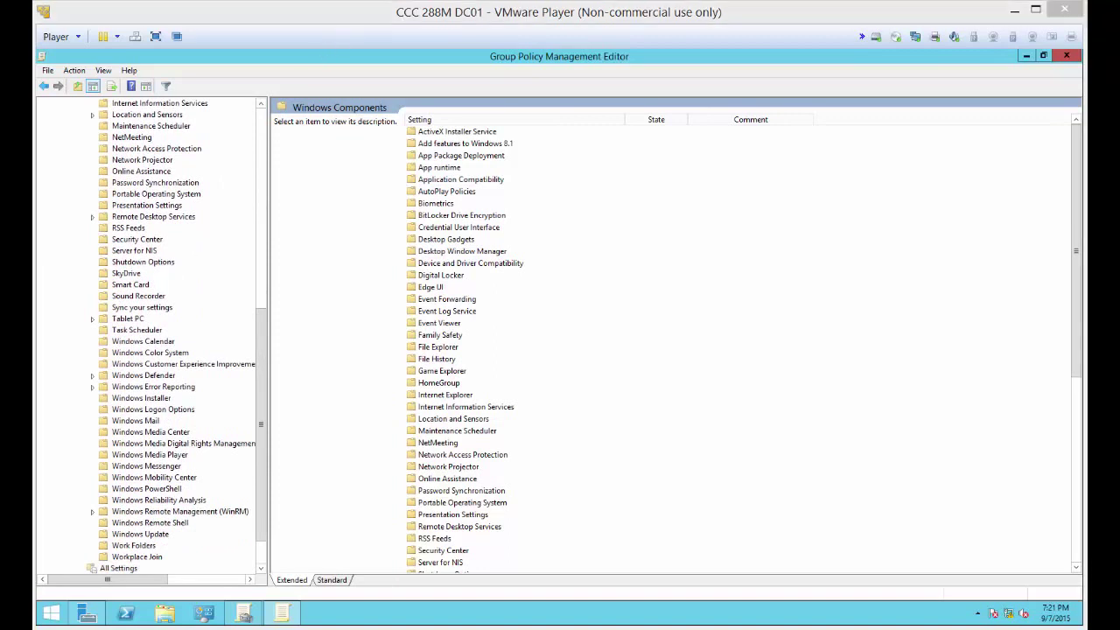
click(139, 242)
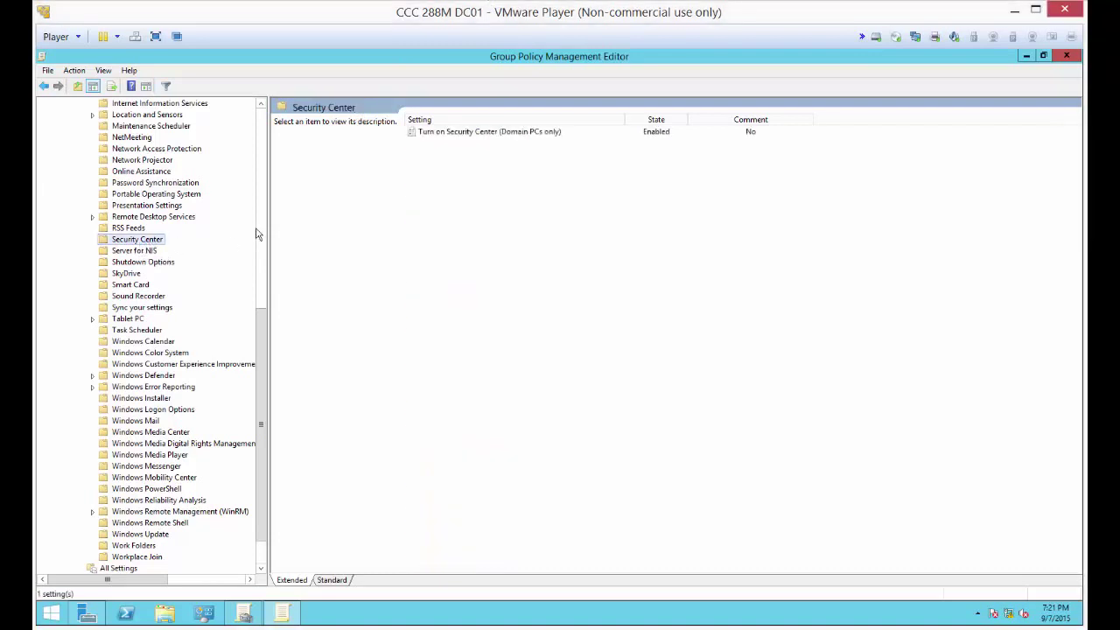
Step: Open Turn on Security Center (Domain PCs only), confirming it is Enabled
click(456, 136)
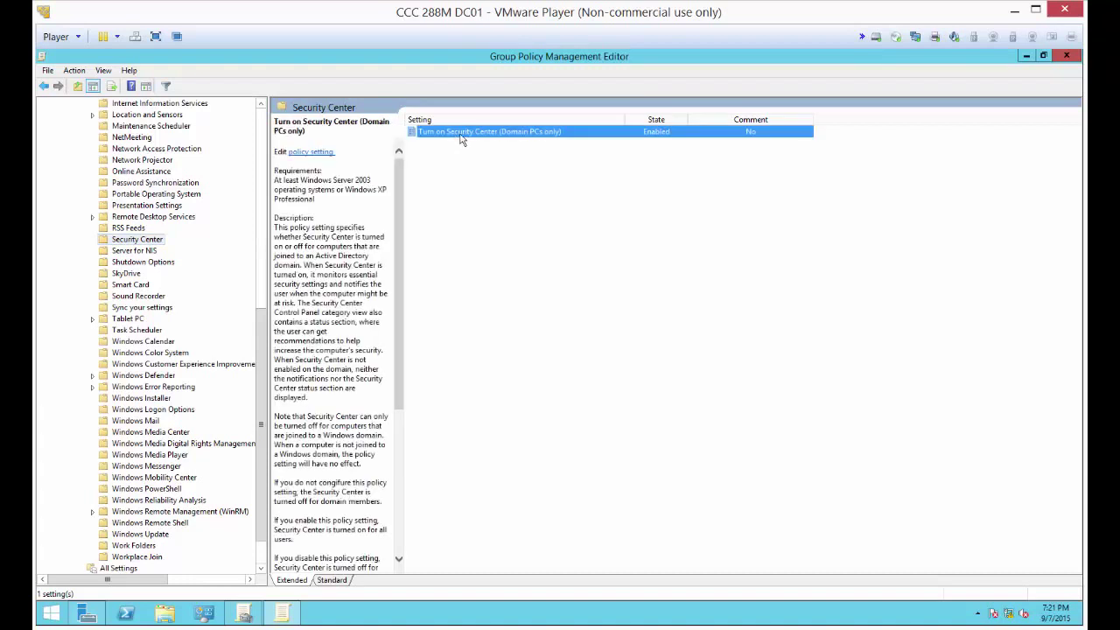
double_click(461, 136)
drag(262, 334, 280, 123)
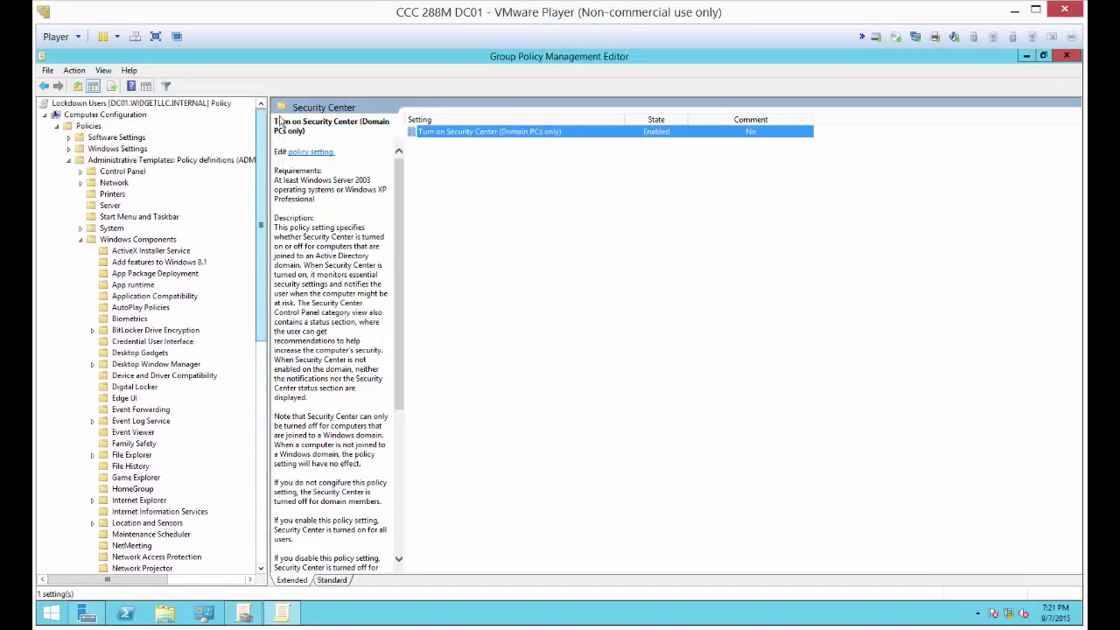
Step: Show the System Services policies under Windows Settings > Security Settings
click(70, 161)
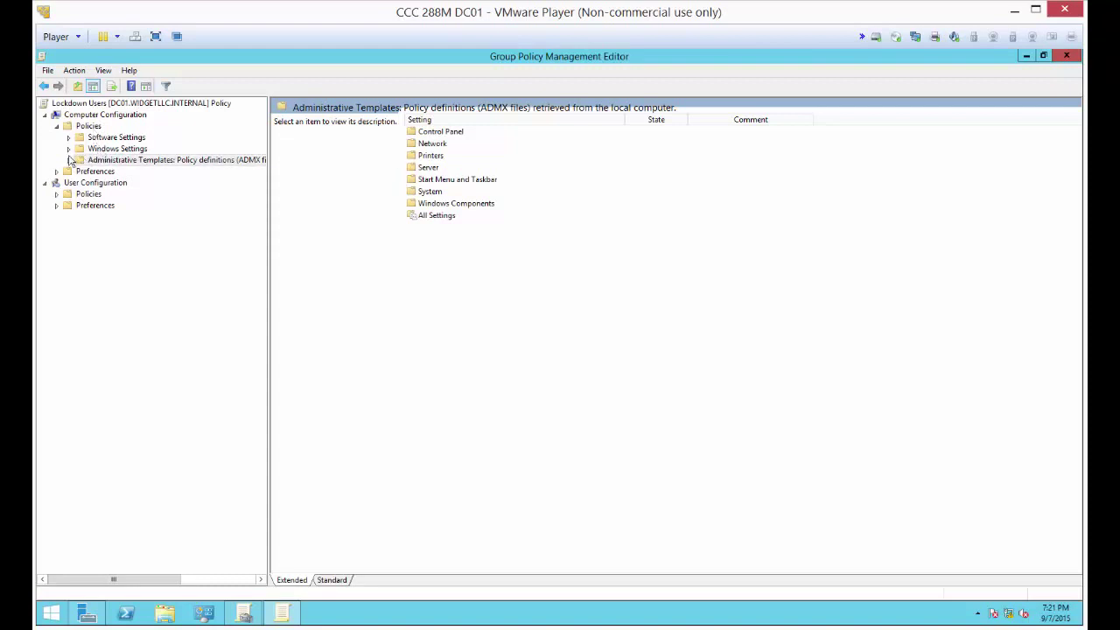
click(67, 149)
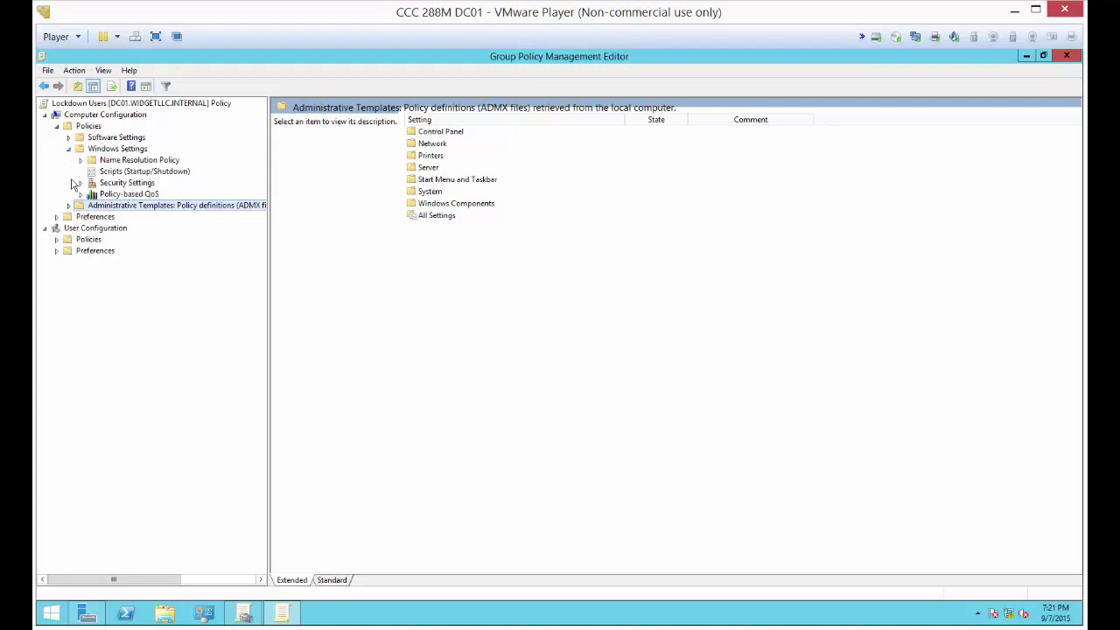
click(80, 182)
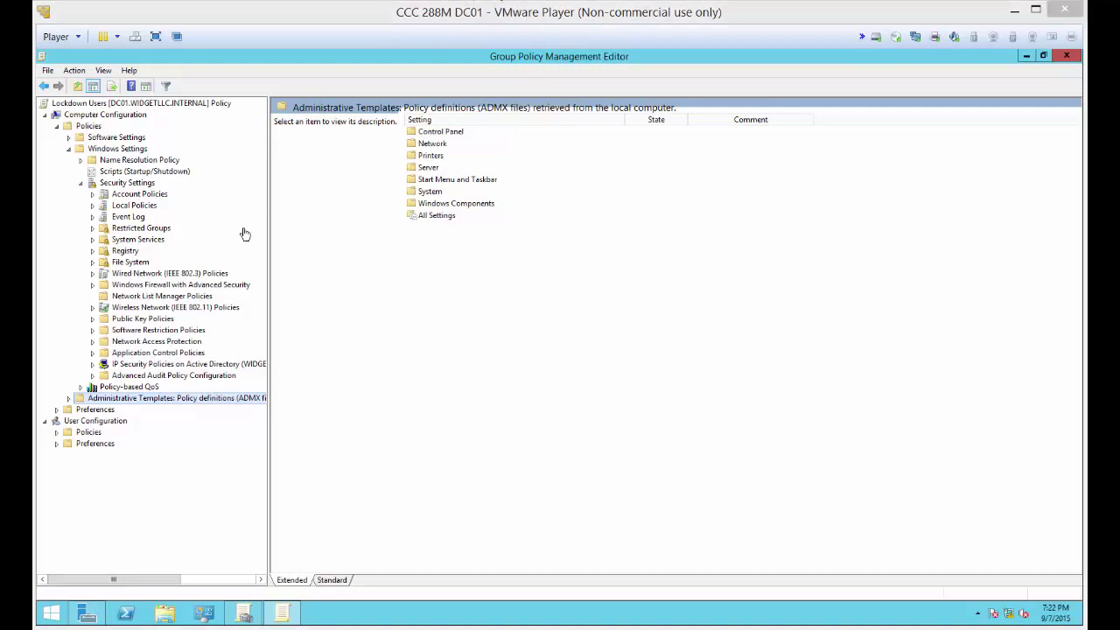
click(149, 243)
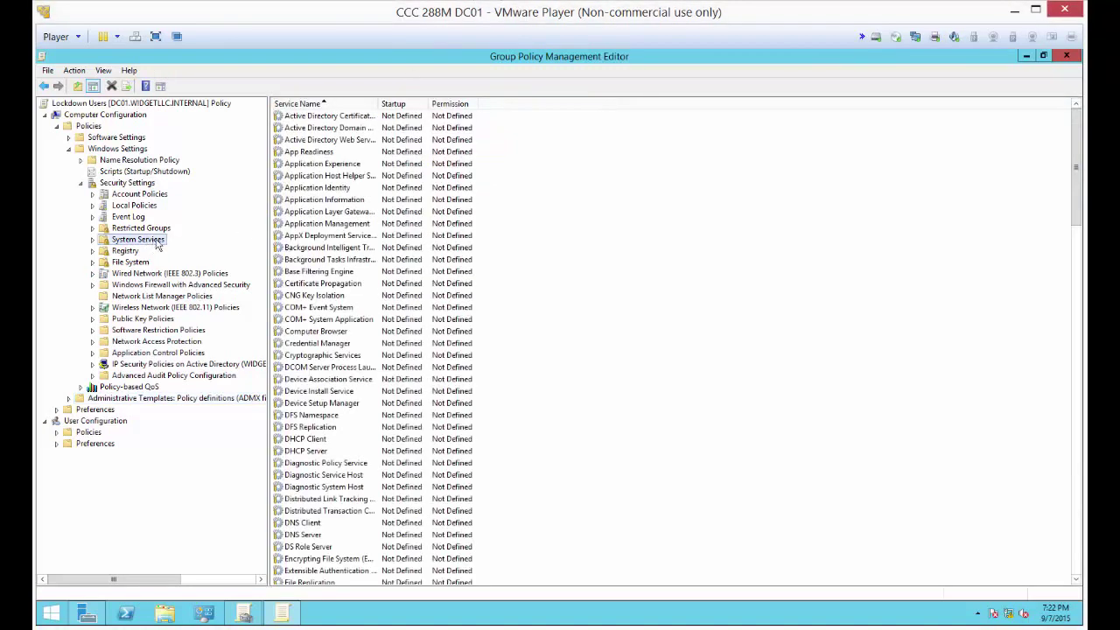
Step: Set the Network Access Protection Agent service to Automatic, then expand Network Access Protection
click(395, 272)
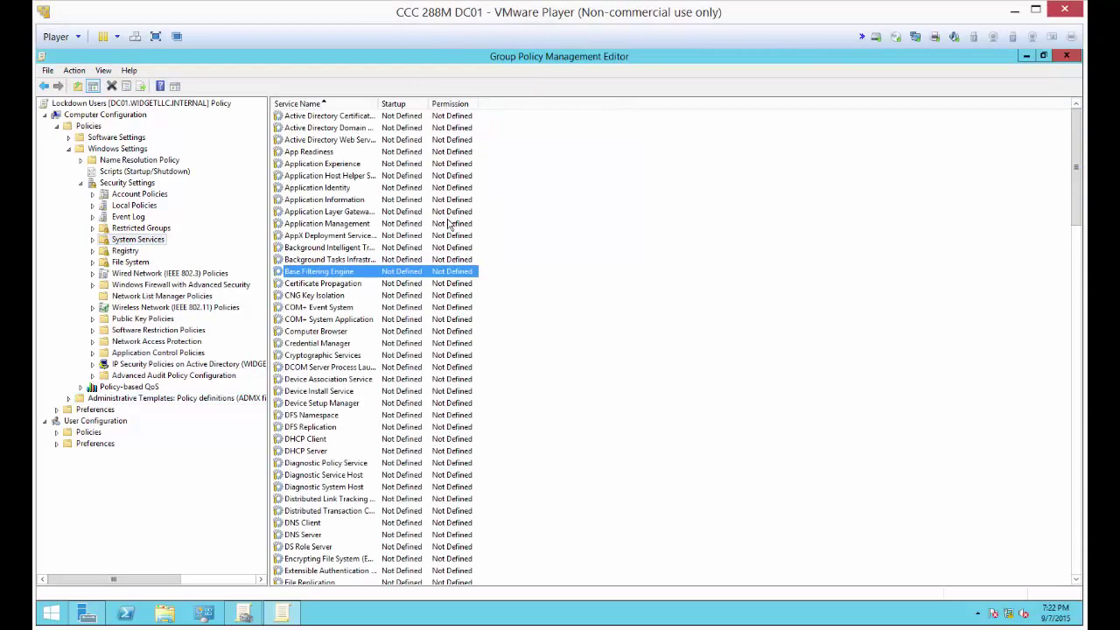
scroll(452, 250, down, 4)
scroll(452, 251, down, 2)
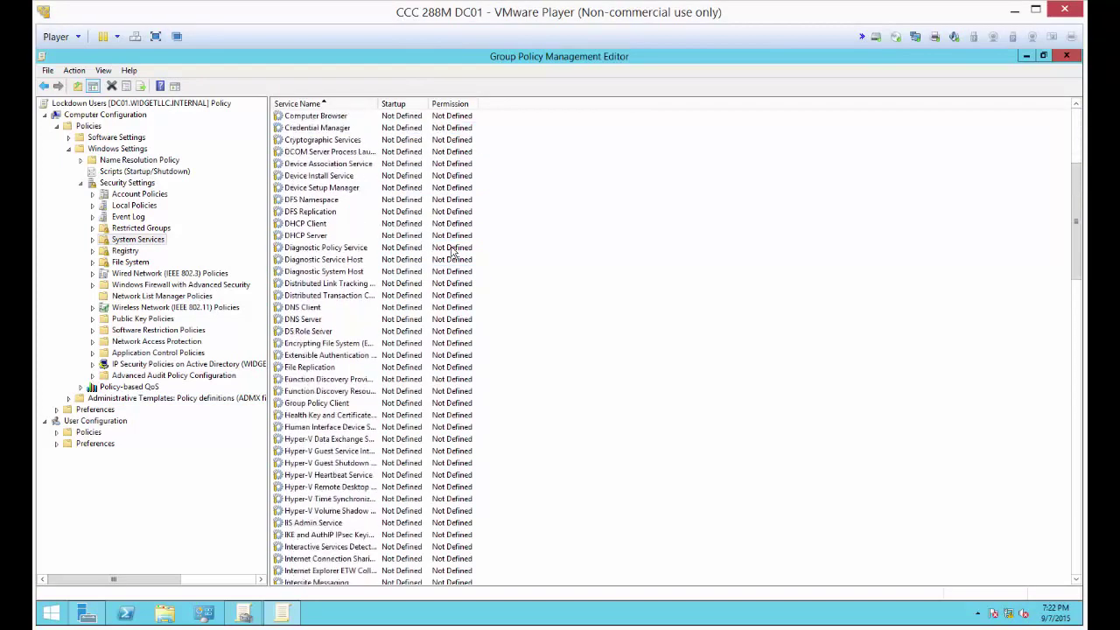
scroll(453, 250, down, 11)
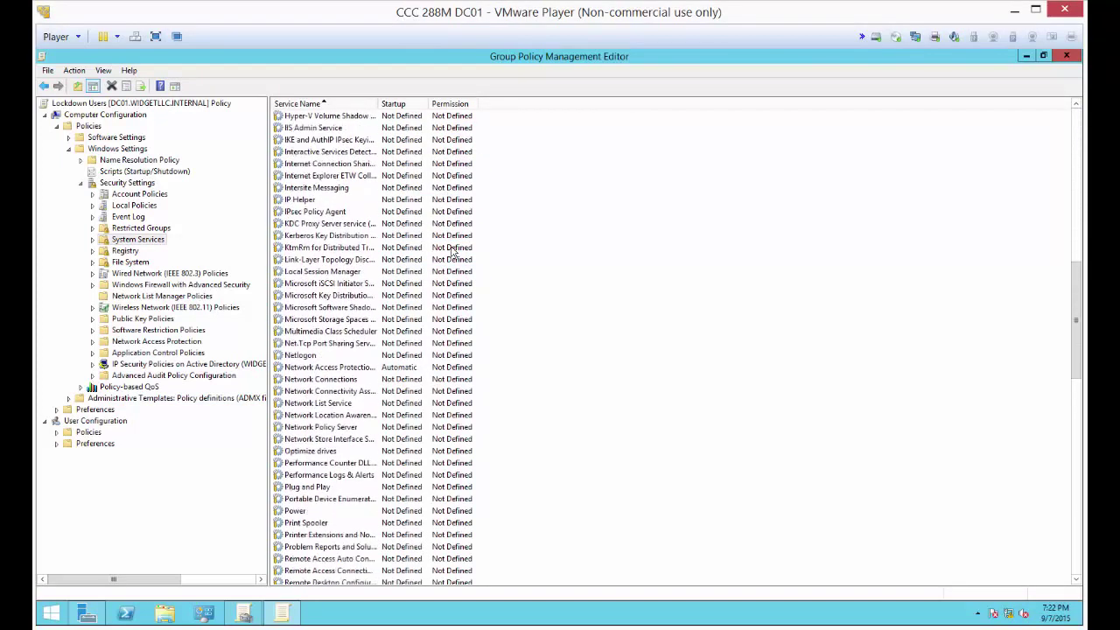
click(329, 369)
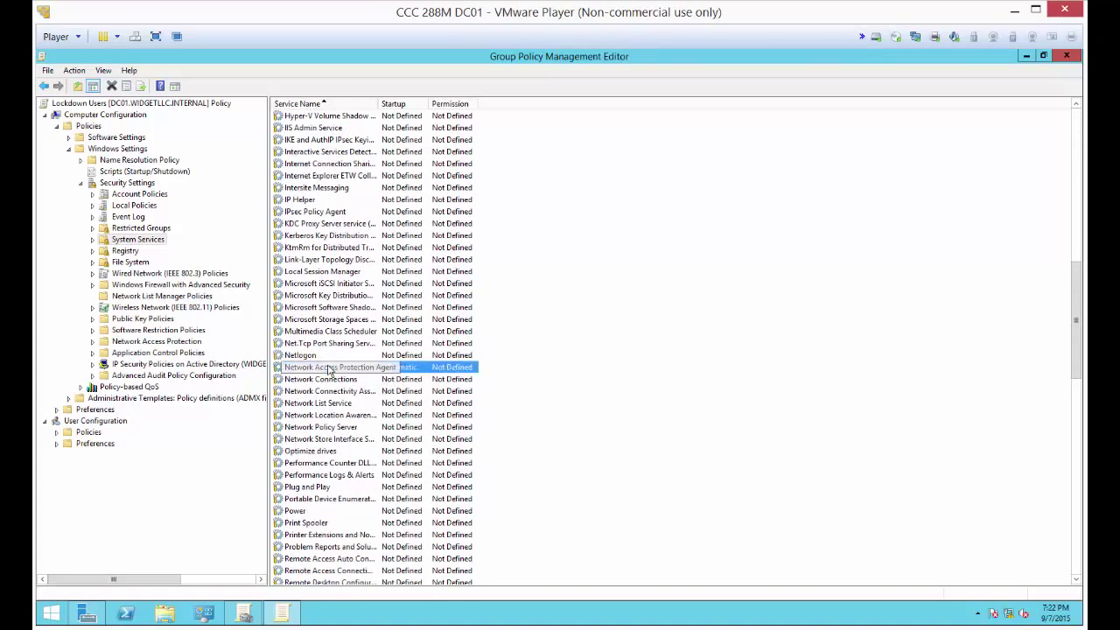
double_click(329, 369)
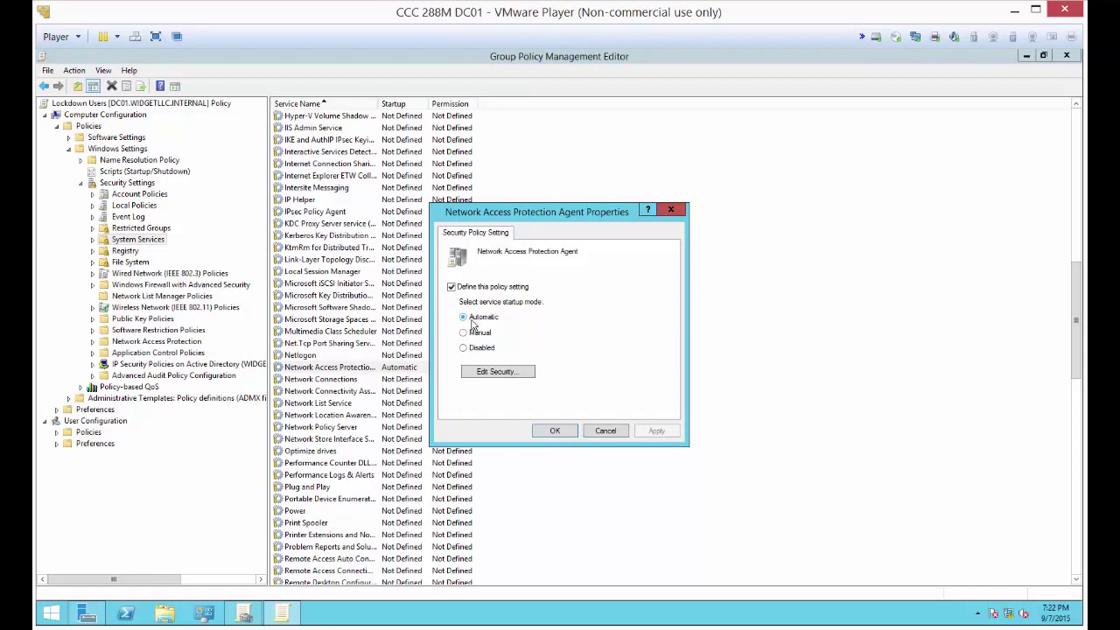
click(554, 431)
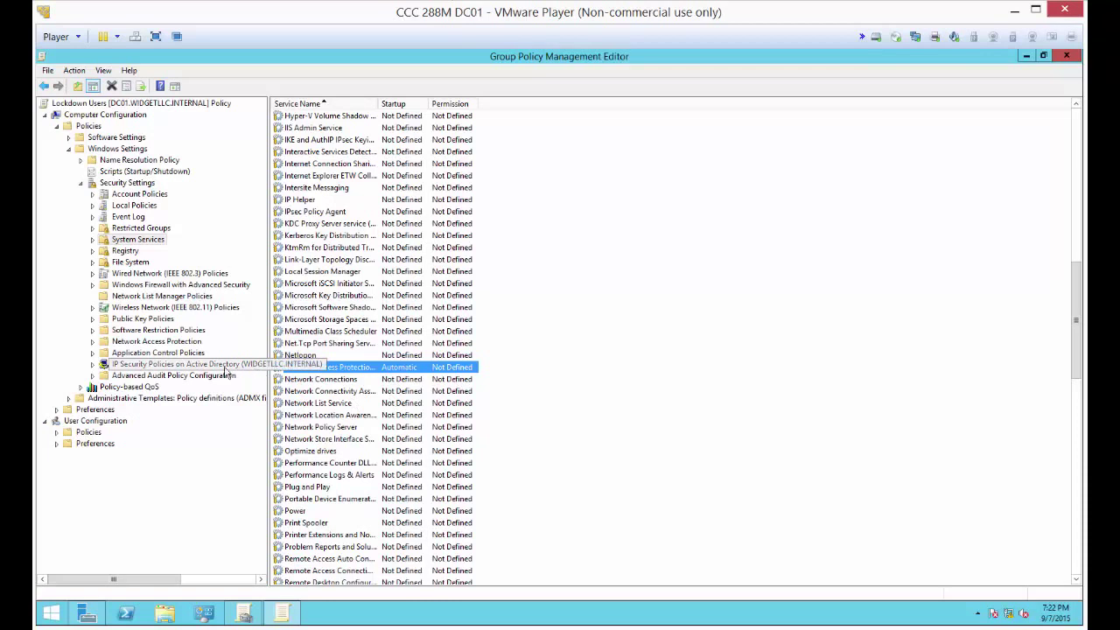
double_click(170, 342)
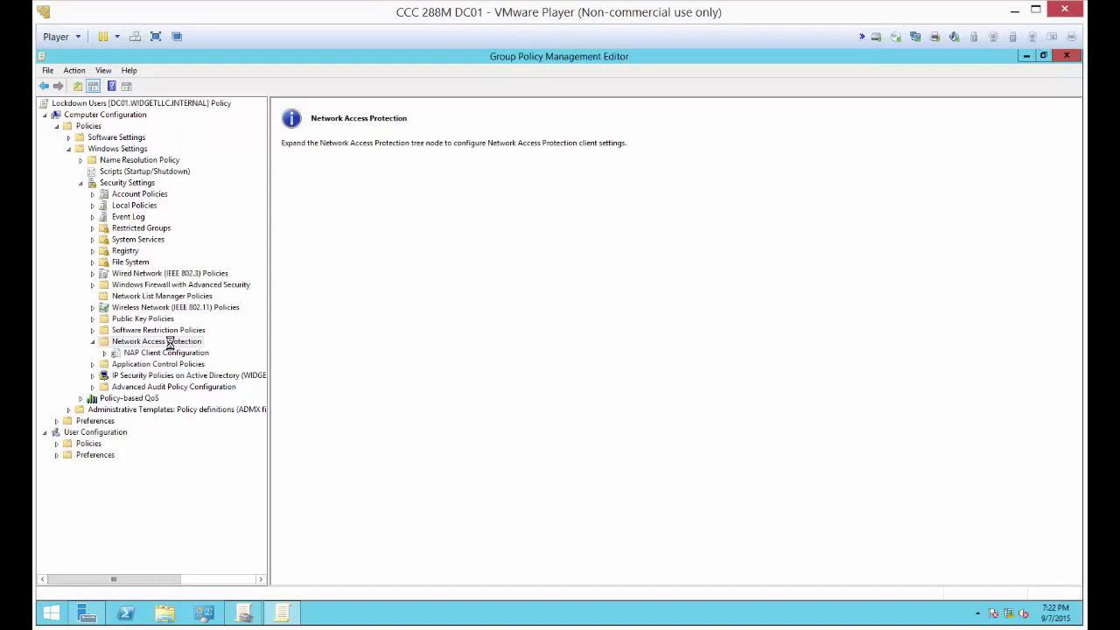
Step: Enable the DHCP Quarantine Enforcement Client under NAP Client Configuration > Enforcement Clients
click(103, 354)
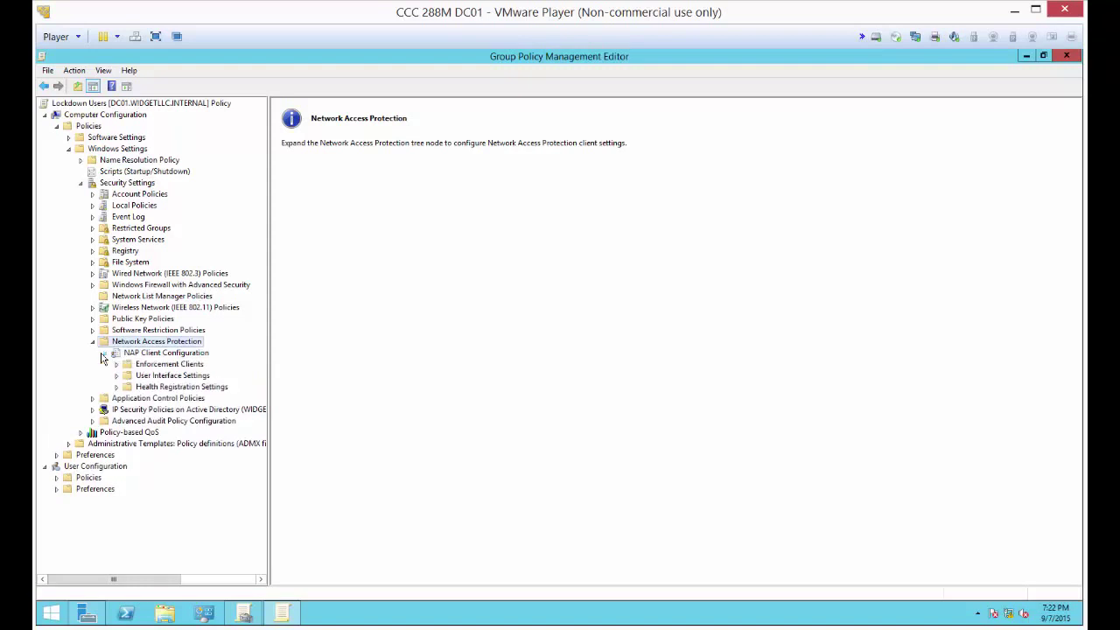
click(132, 365)
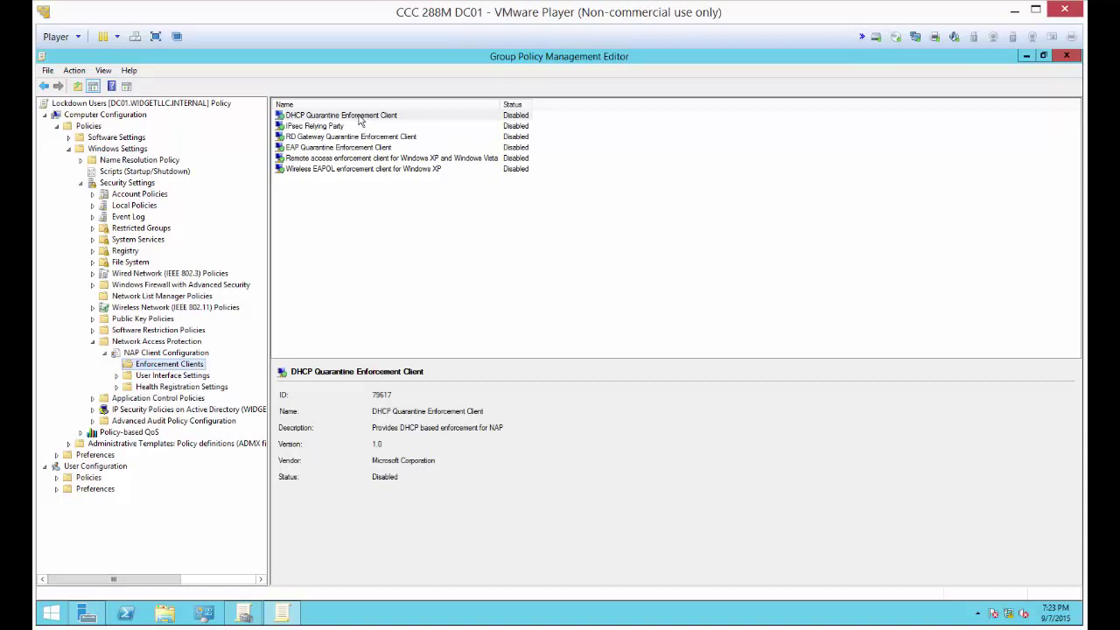
double_click(358, 117)
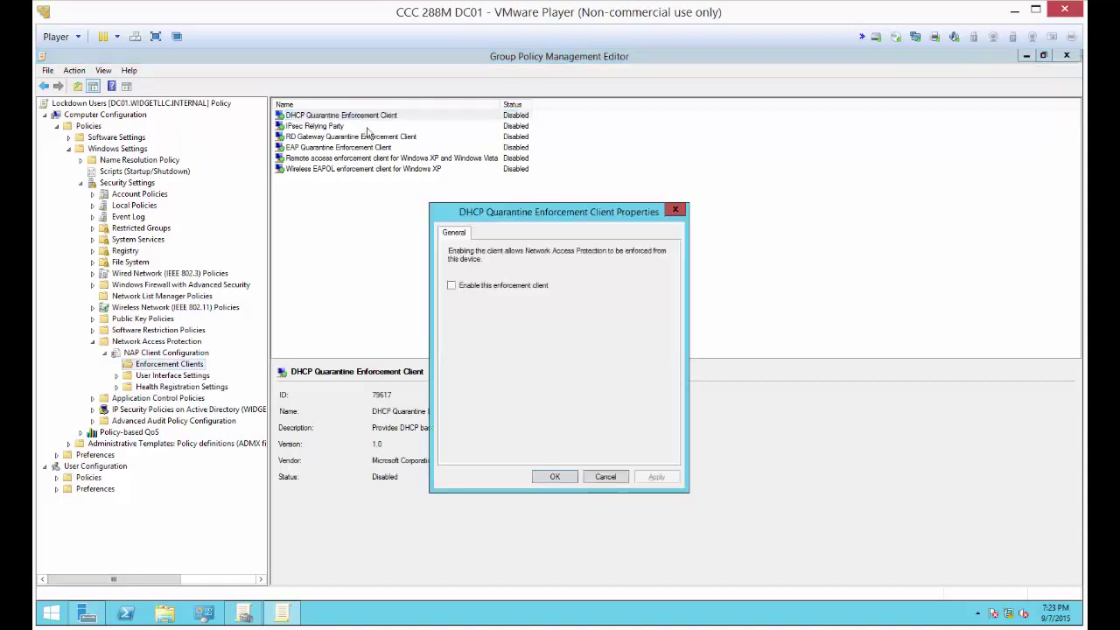
click(498, 287)
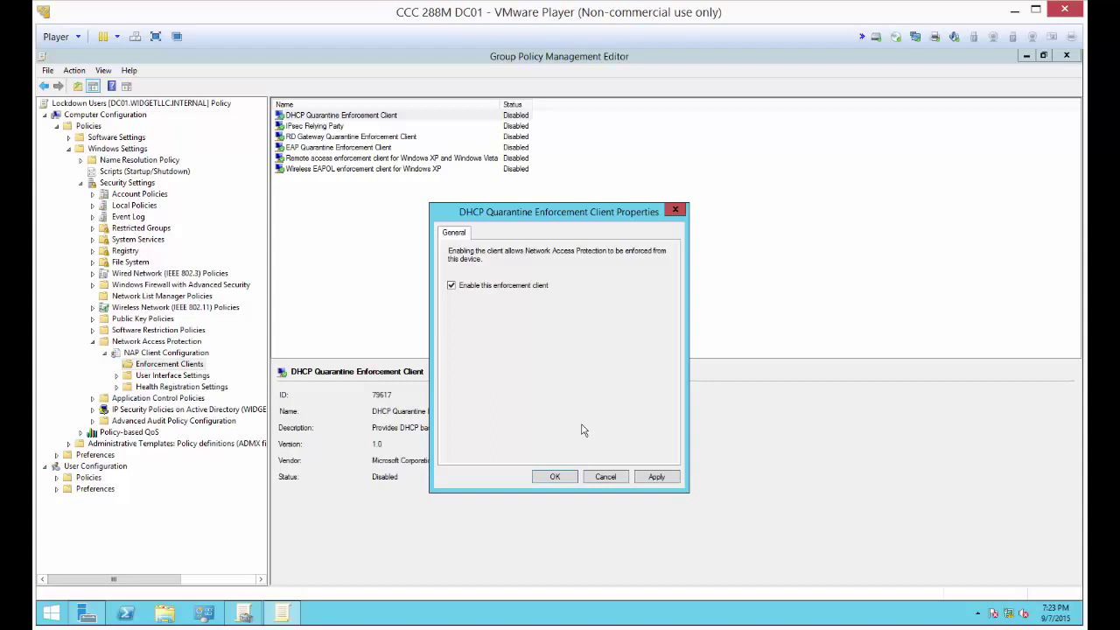
click(554, 477)
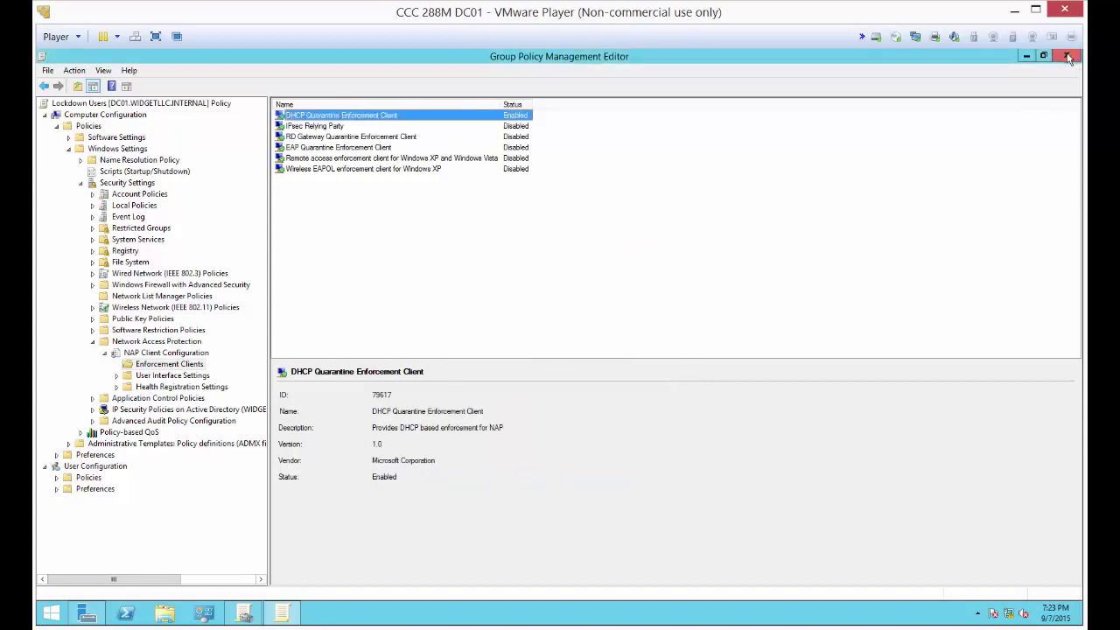
Step: Close both Group Policy windows and launch the DHCP console maximized from Server Manager
click(1067, 57)
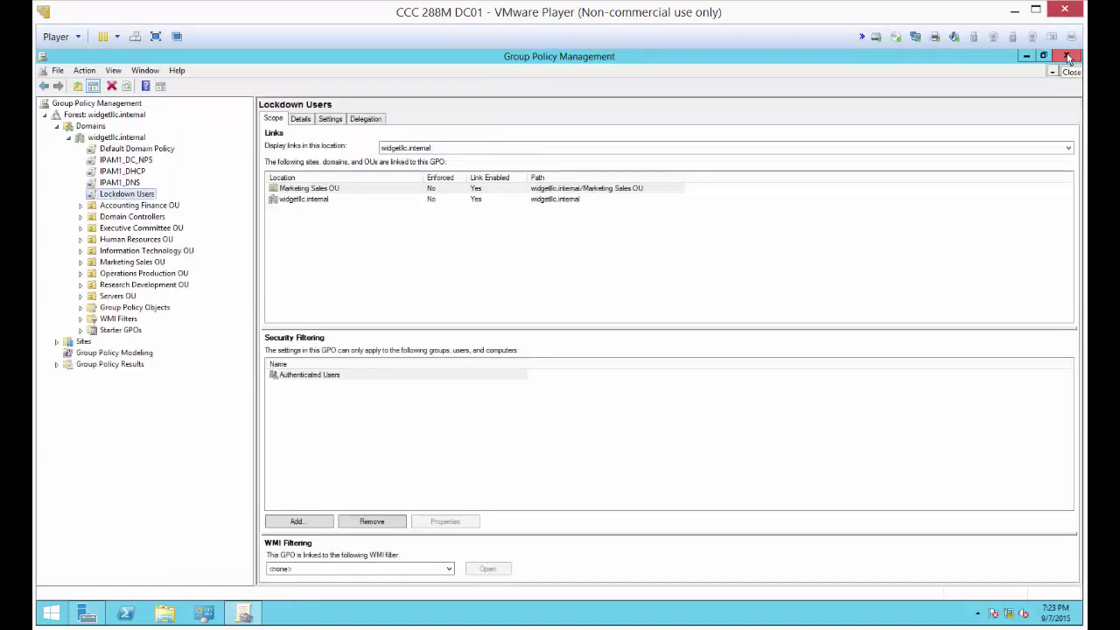
click(1068, 57)
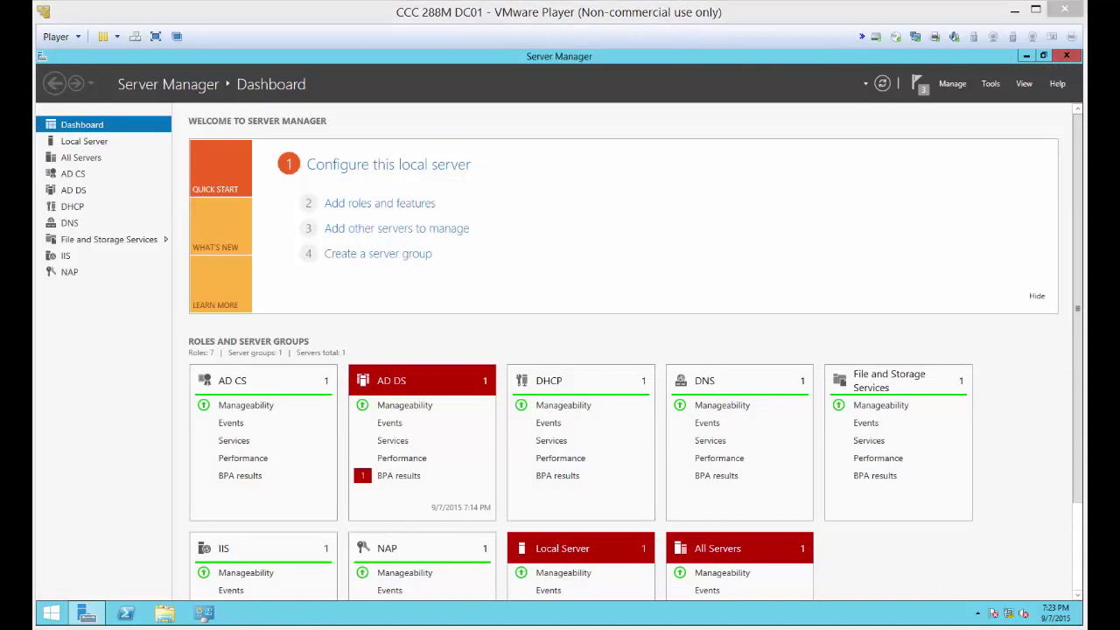
click(991, 83)
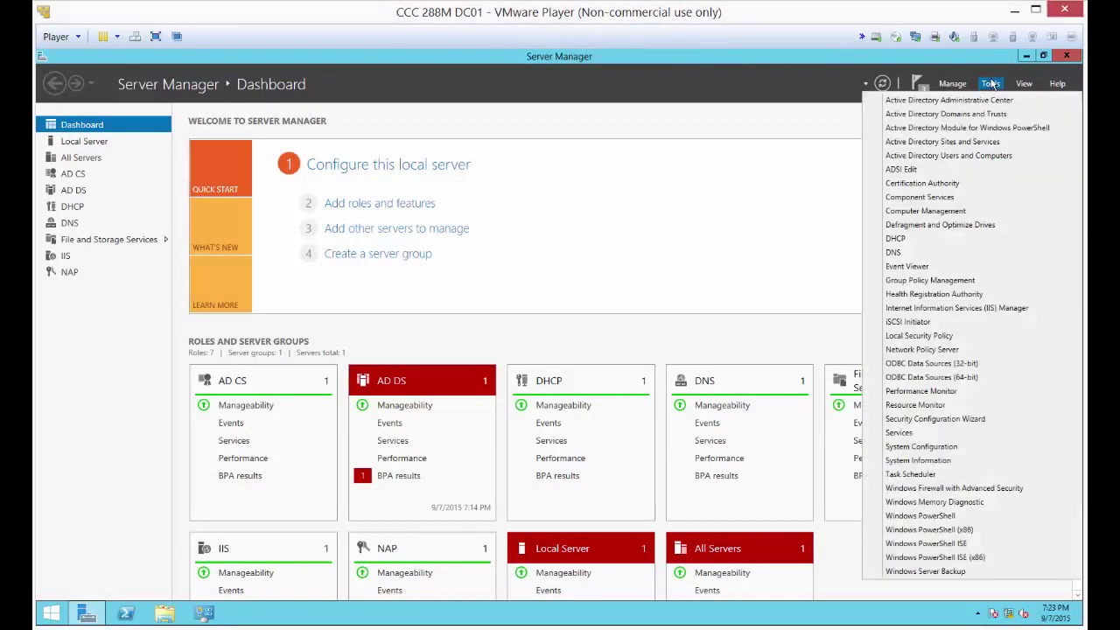
click(903, 245)
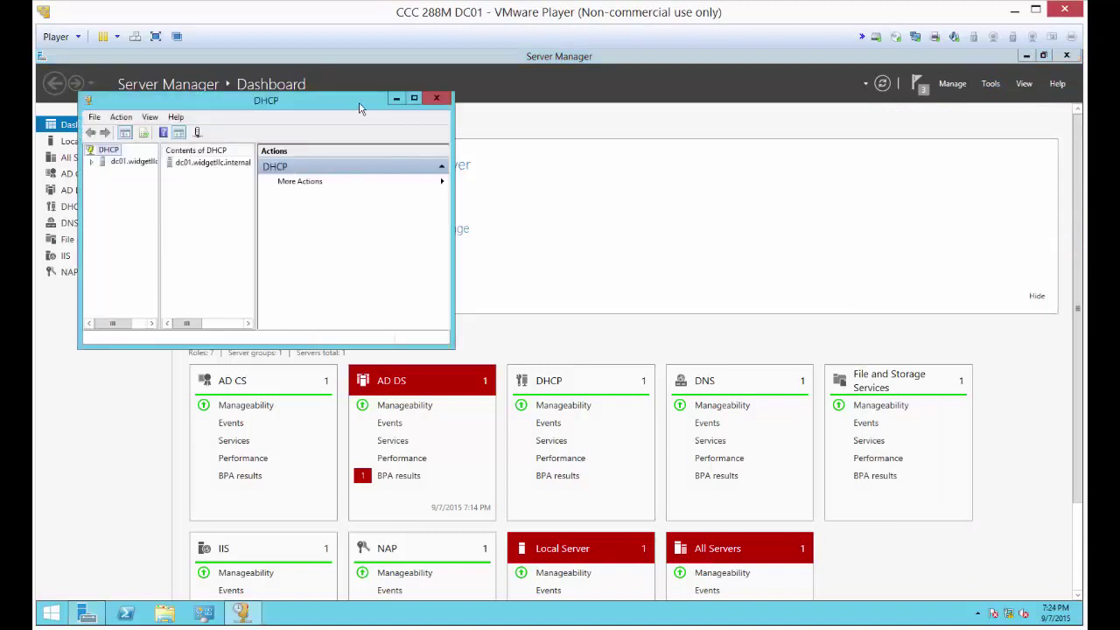
double_click(360, 105)
Step: Expand dc01.widgetllc.internal and IPv4, then open the DHCP server's properties
click(45, 114)
click(59, 128)
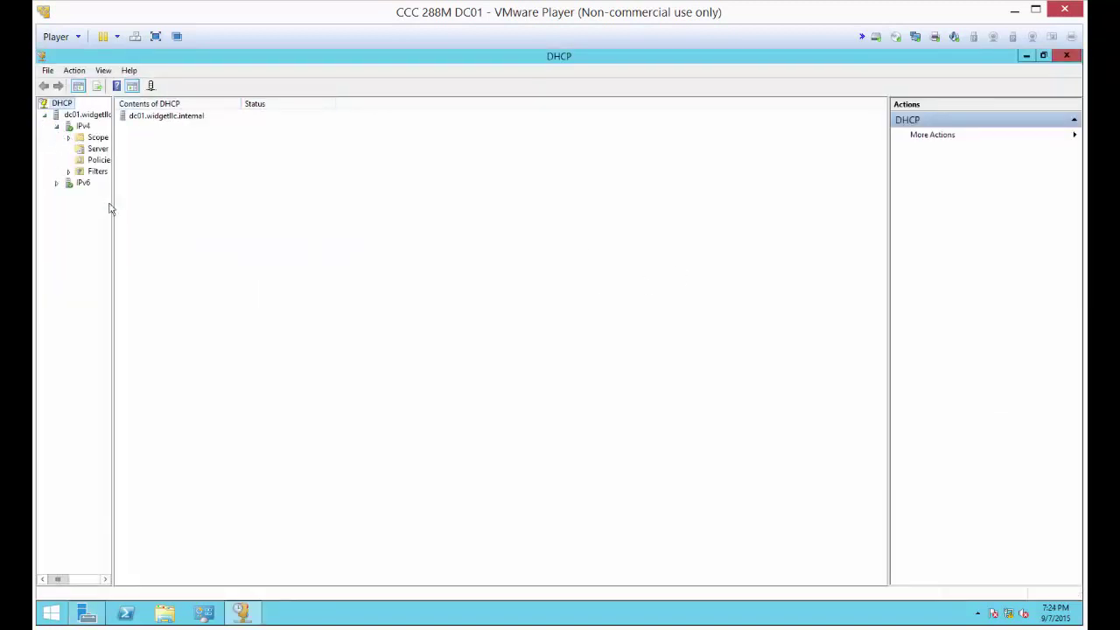
drag(115, 210, 251, 219)
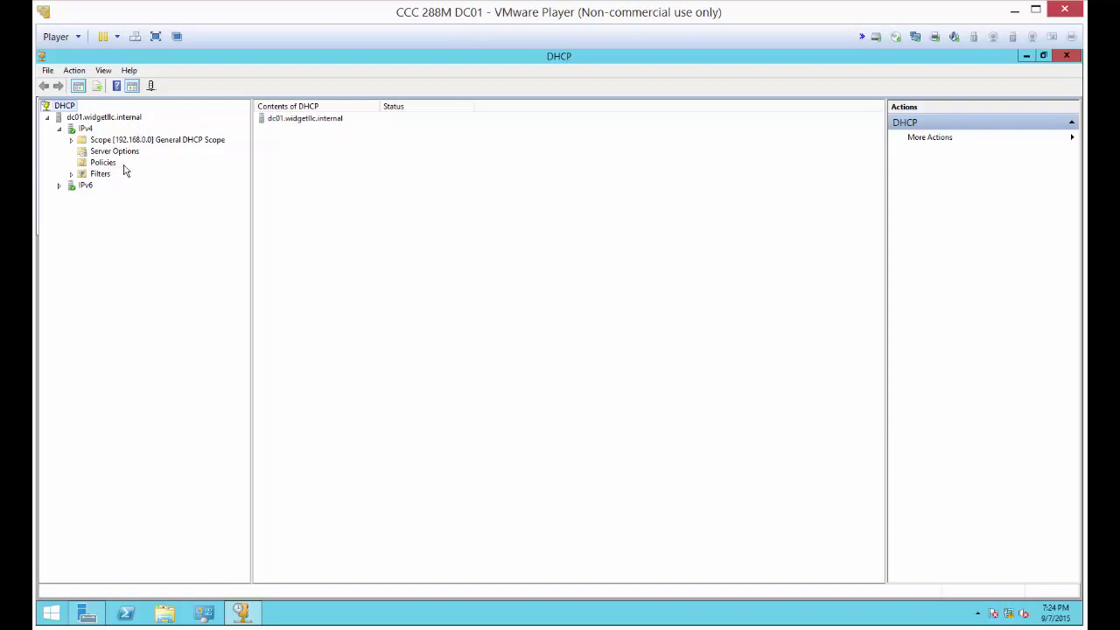
right_click(93, 116)
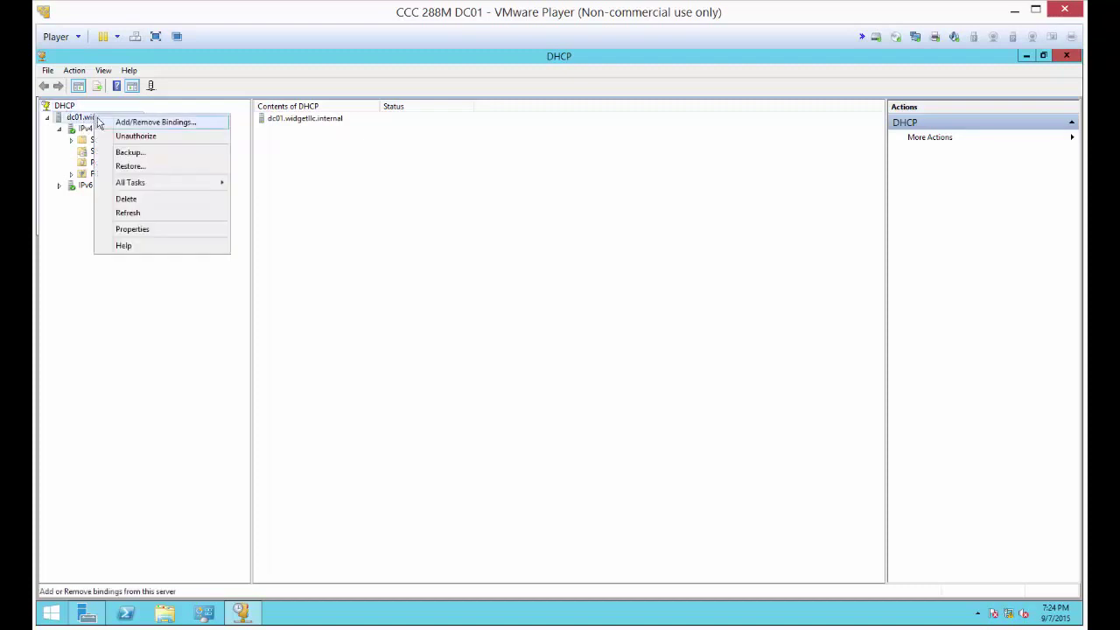
click(143, 230)
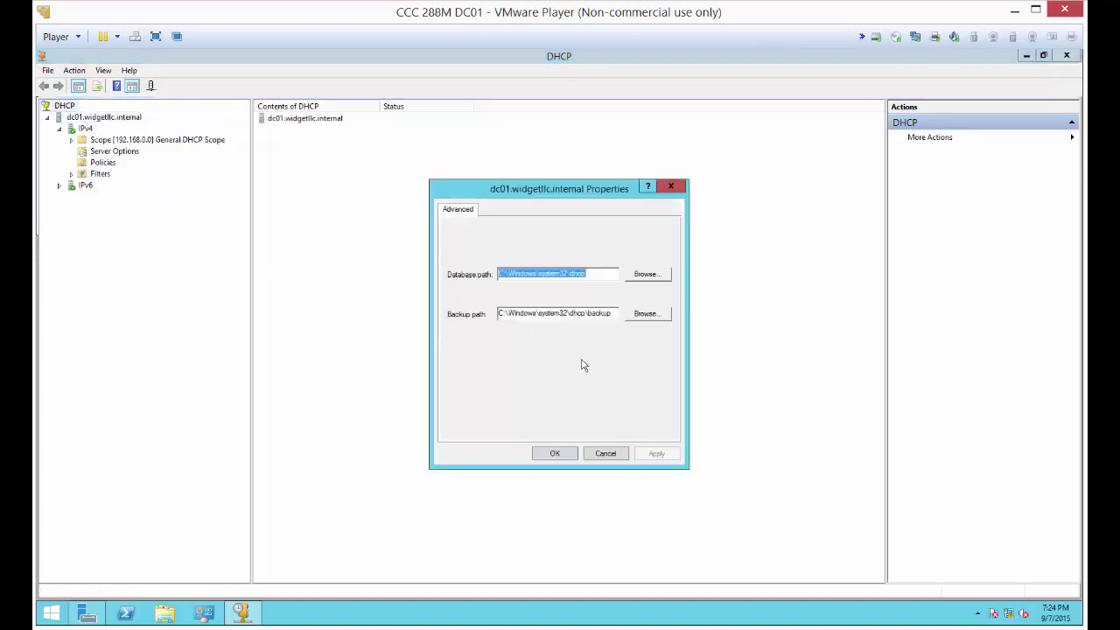
Step: Close the server properties and open the IPv4 node's properties
click(606, 453)
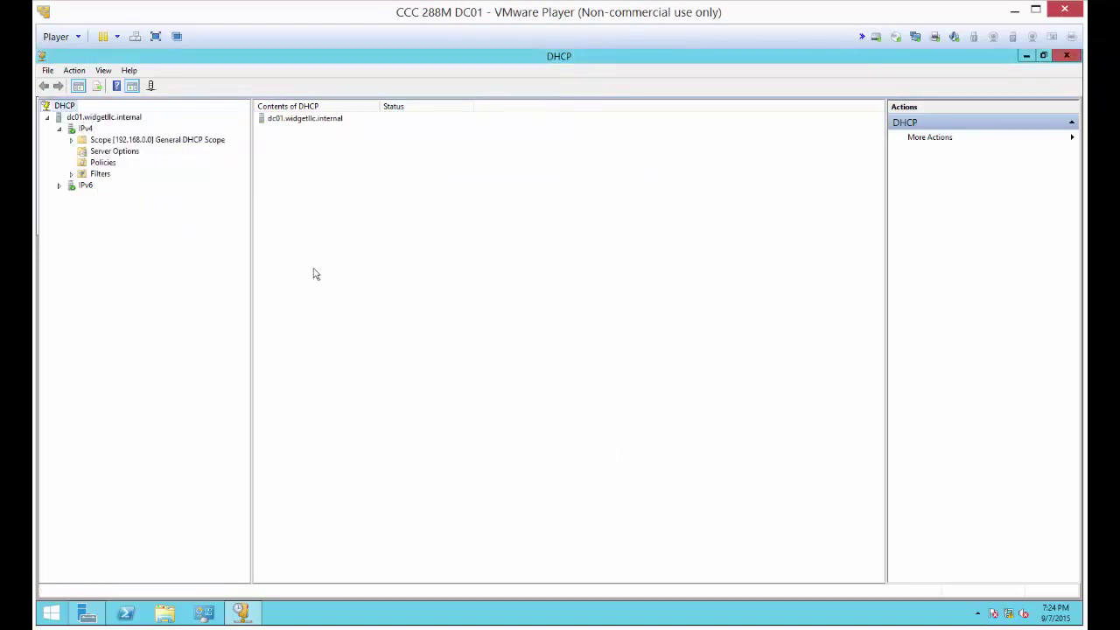
click(84, 128)
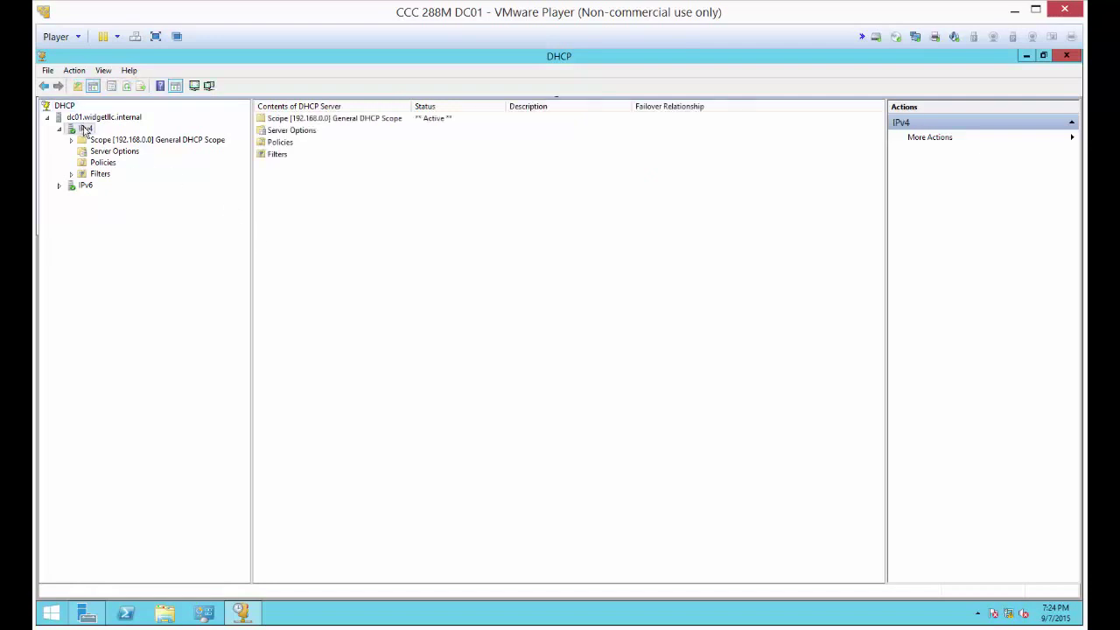
right_click(84, 129)
click(173, 337)
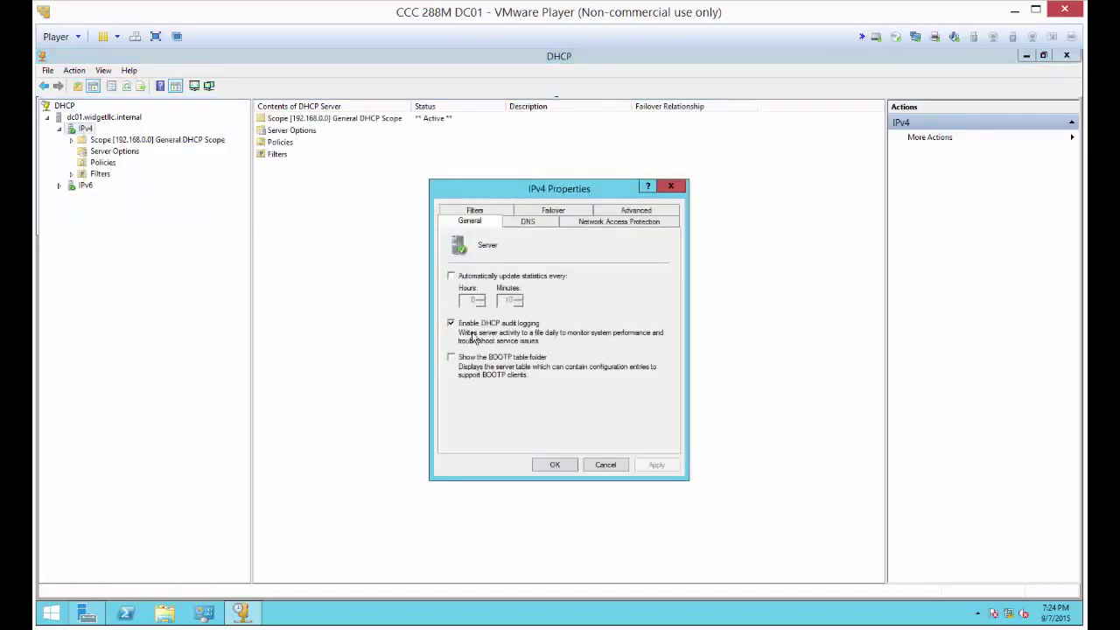
Step: Enable Network Access Protection on all scopes, keeping Full Access when NPS is unreachable
click(622, 223)
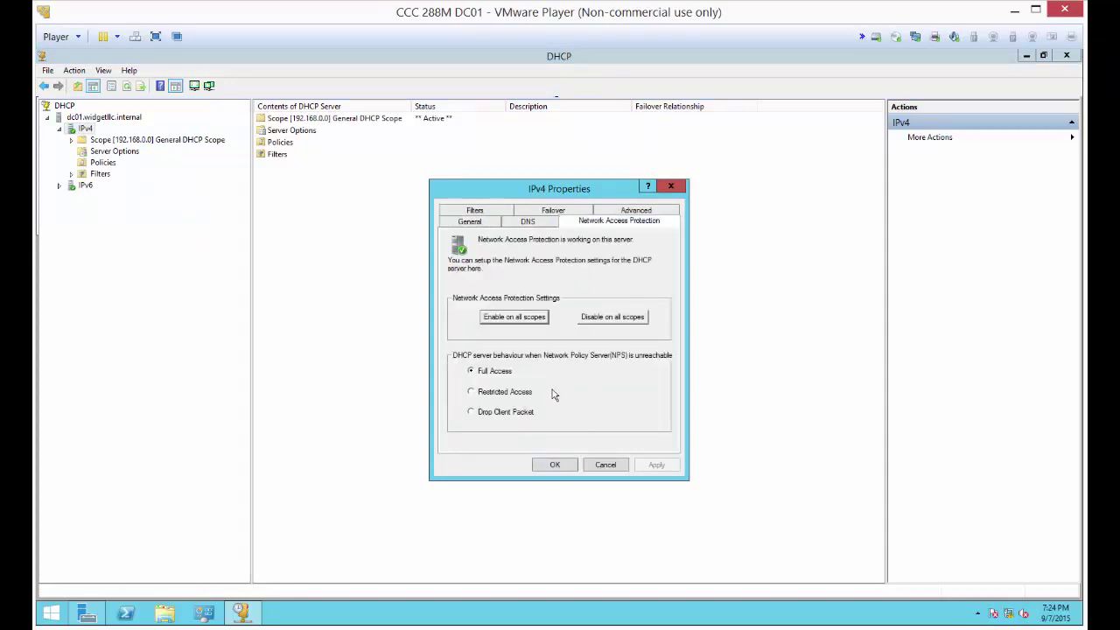
click(514, 318)
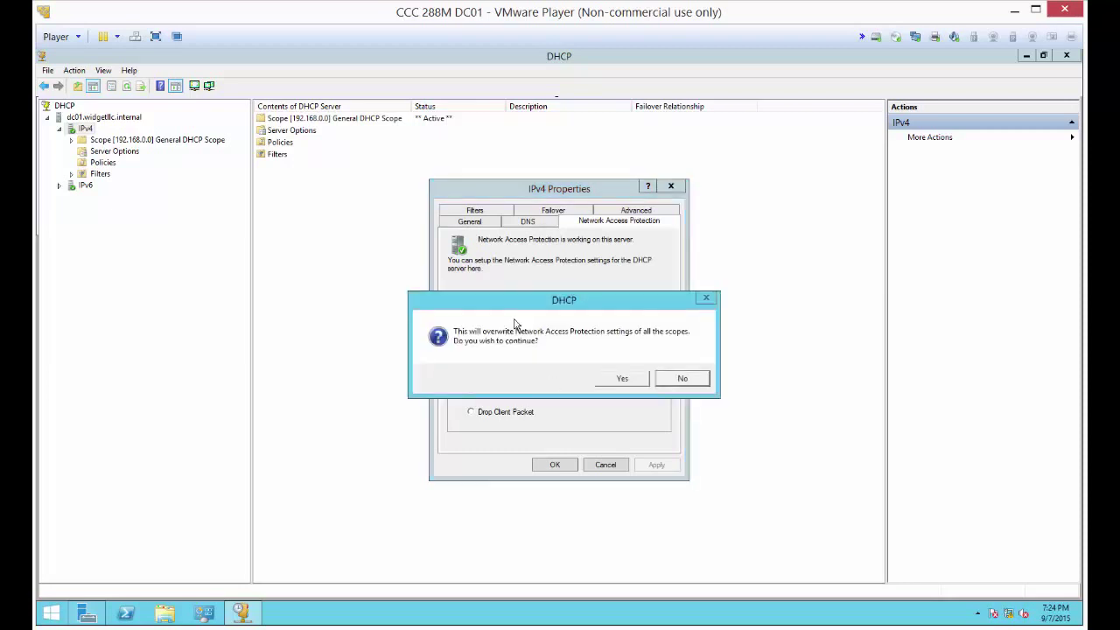
click(620, 378)
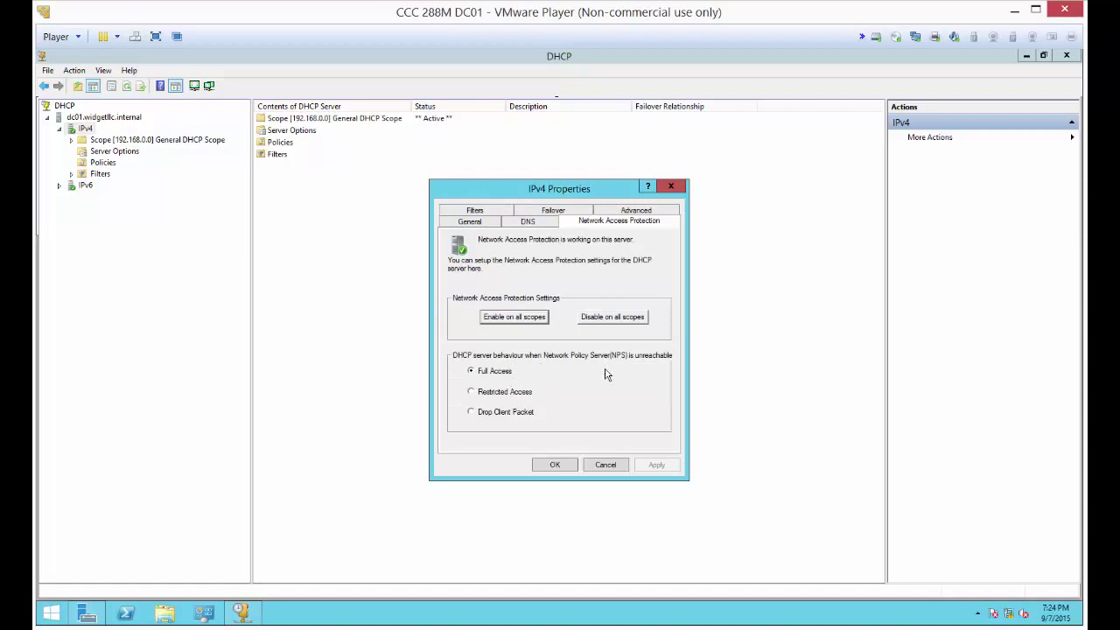
click(508, 413)
click(506, 373)
click(551, 467)
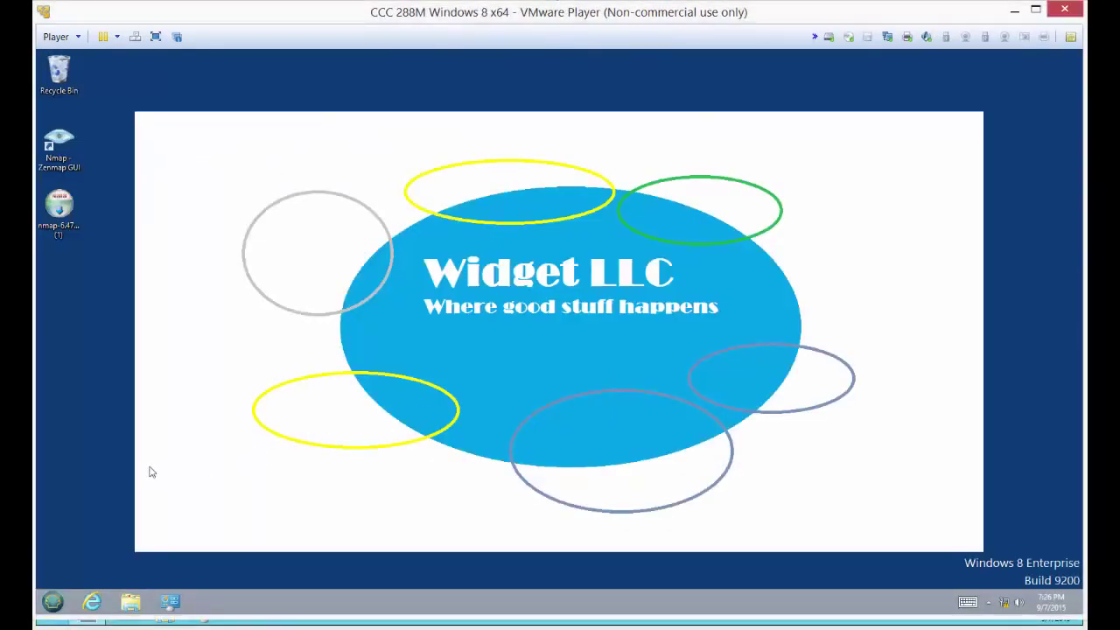
Step: Turn Windows Firewall off for domain, private and public networks and save
click(170, 602)
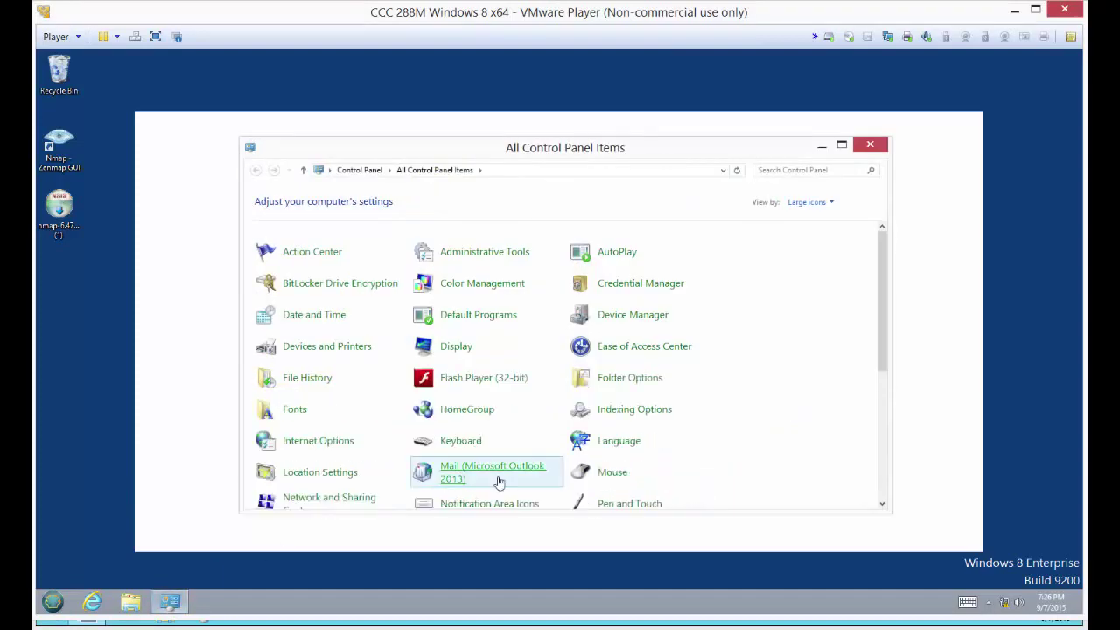
scroll(620, 470, down, 3)
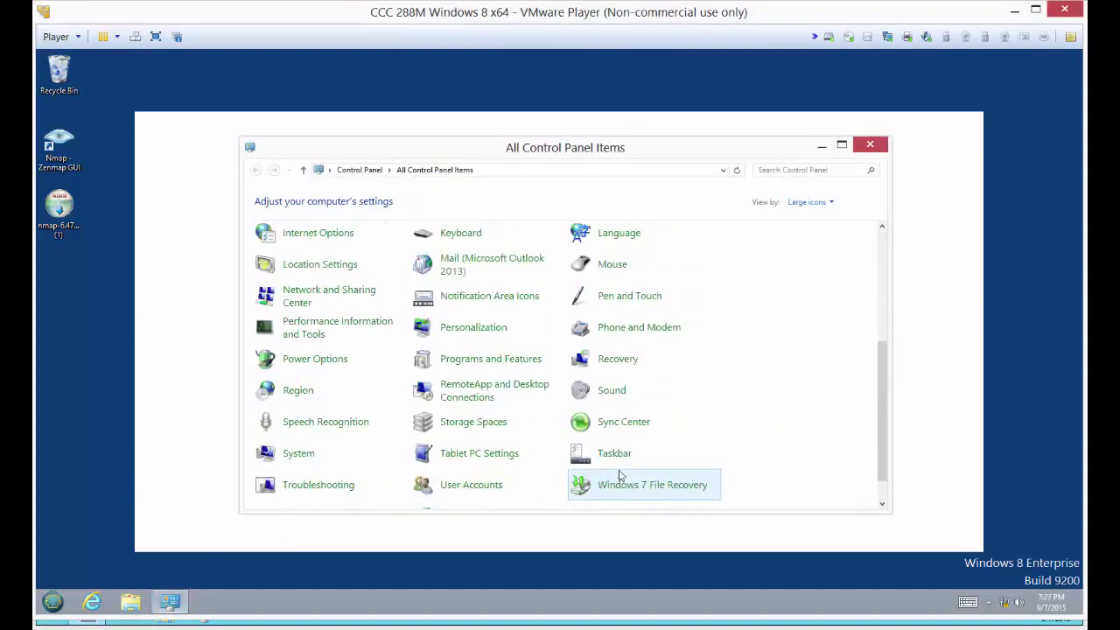
scroll(619, 473, down, 1)
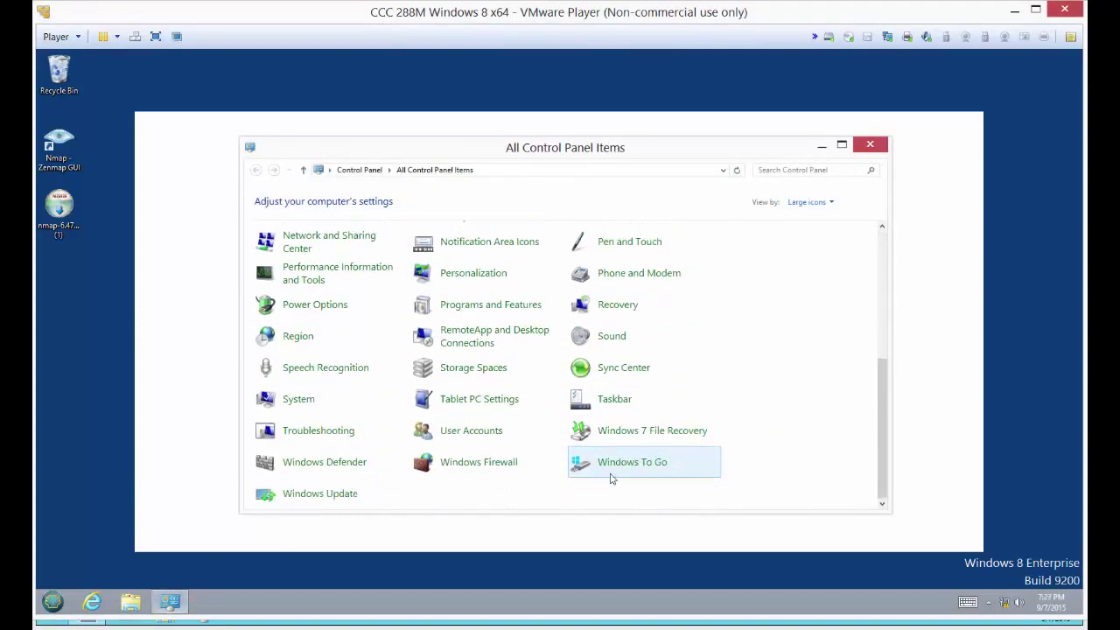
click(491, 471)
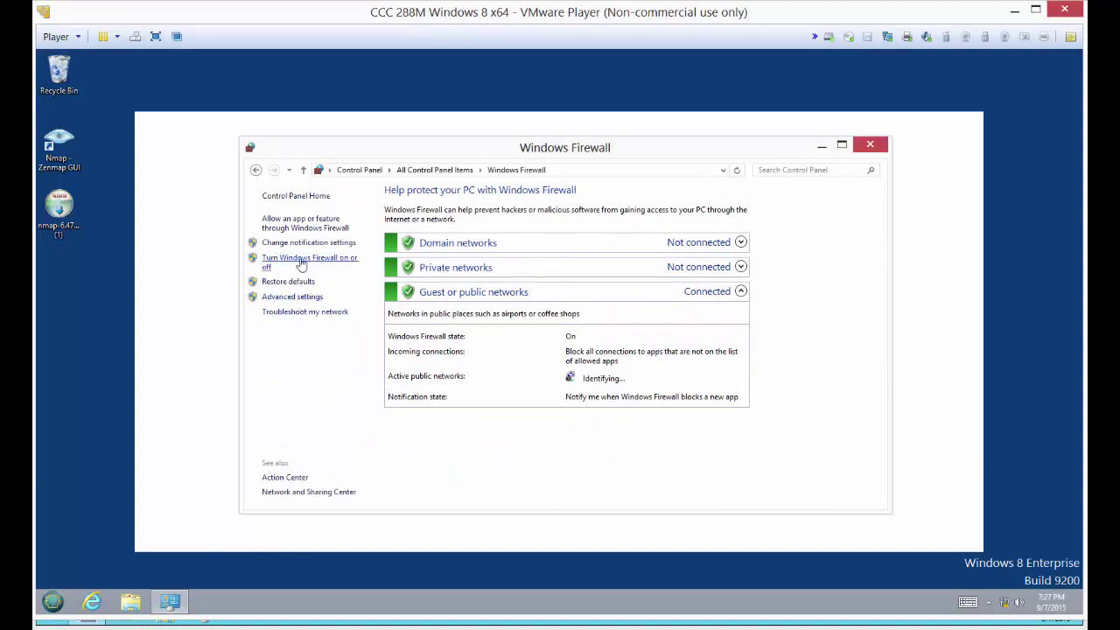
click(302, 263)
click(421, 286)
click(421, 362)
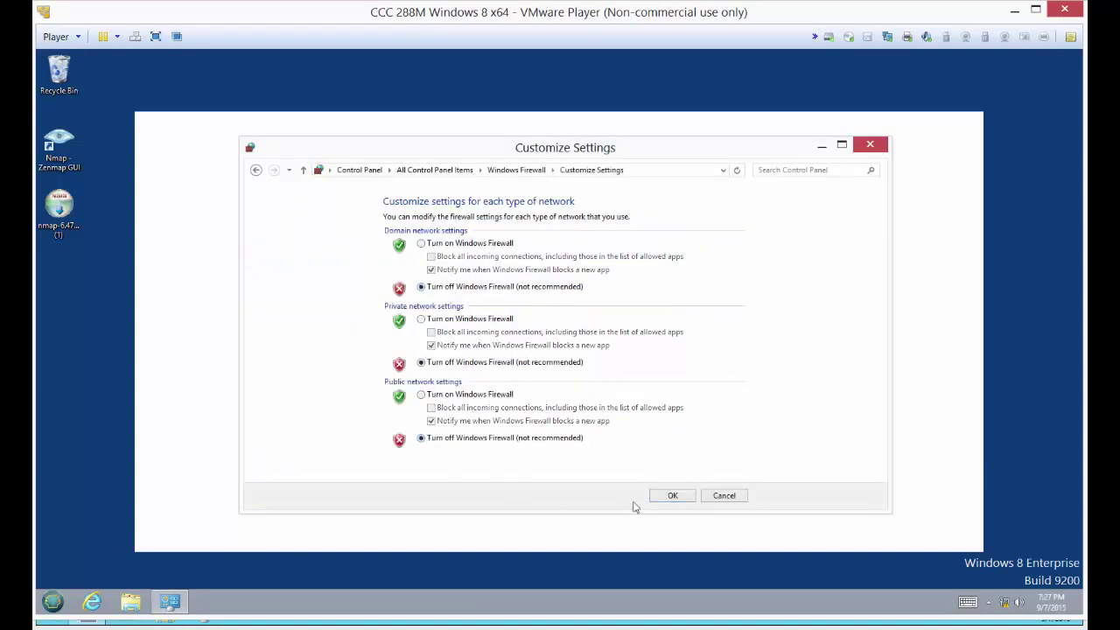
click(669, 495)
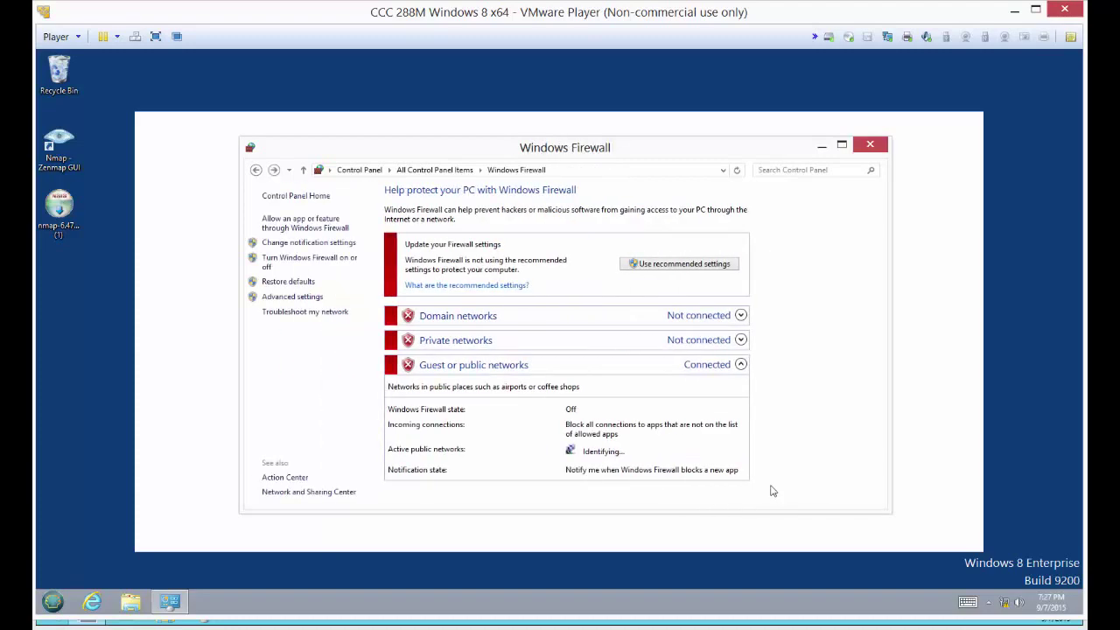
Step: Return to the Control Panel item list and launch Windows Defender
click(254, 170)
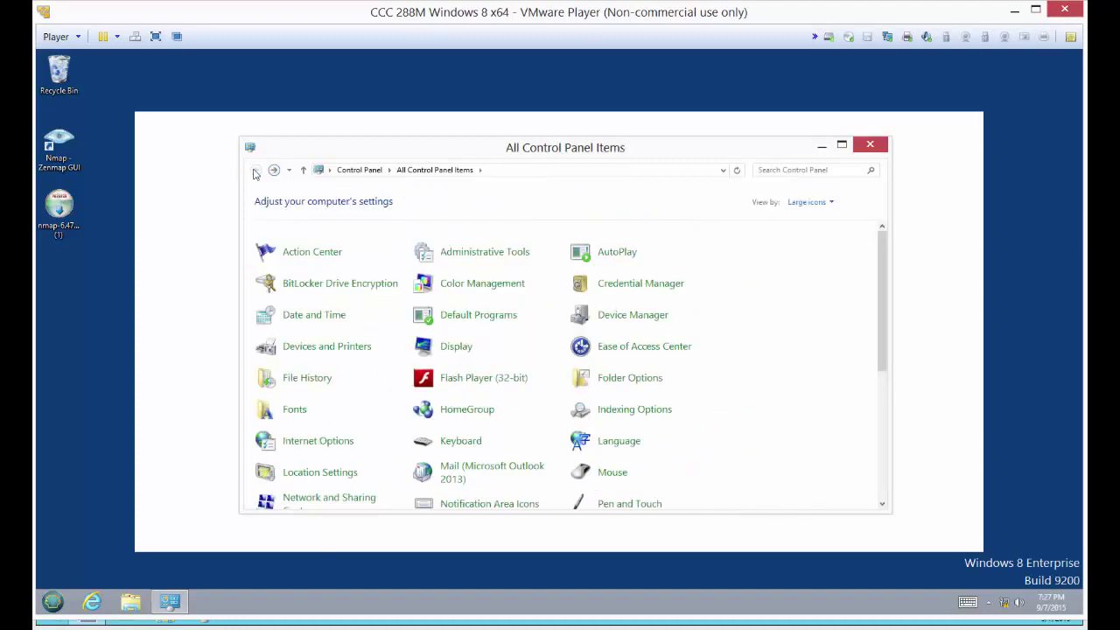
scroll(576, 418, down, 5)
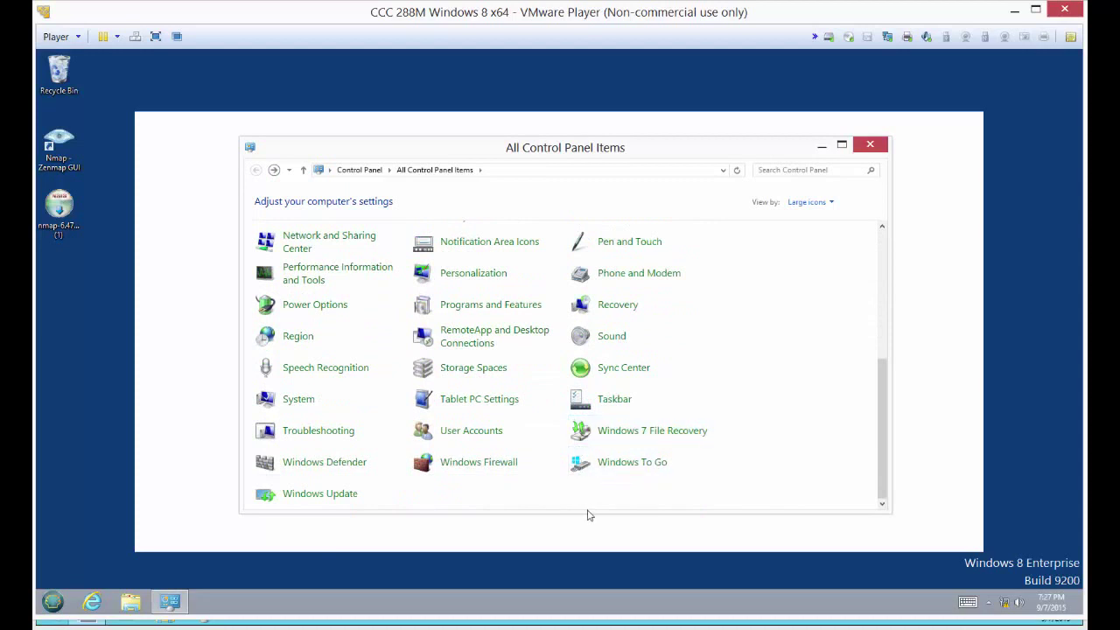
click(325, 462)
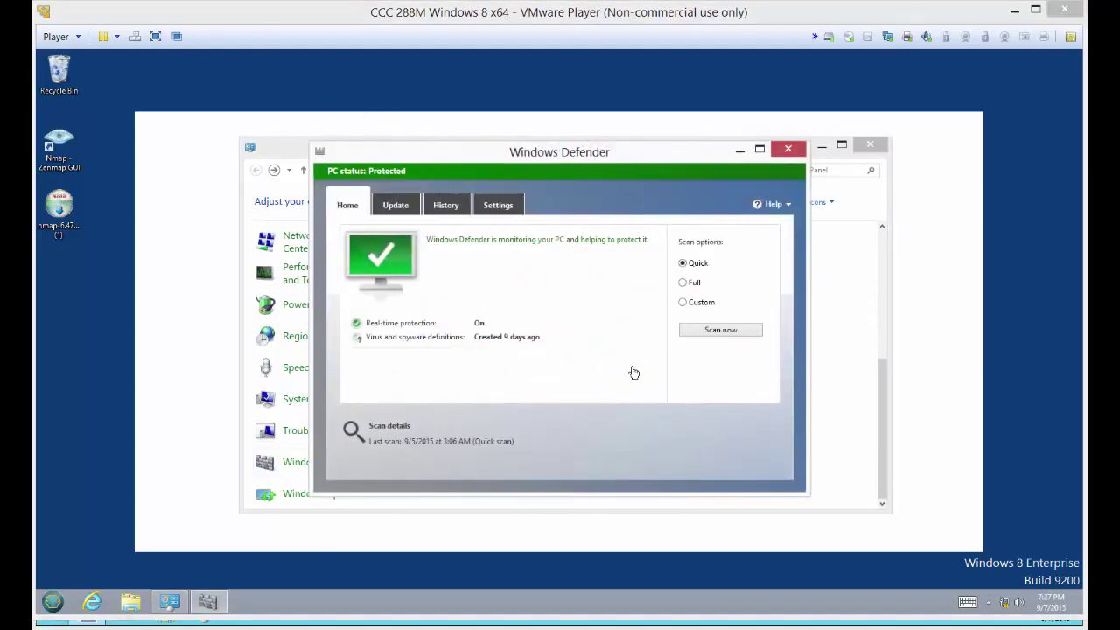
Step: Uncheck real-time protection in Windows Defender settings, save, and close Defender
click(496, 215)
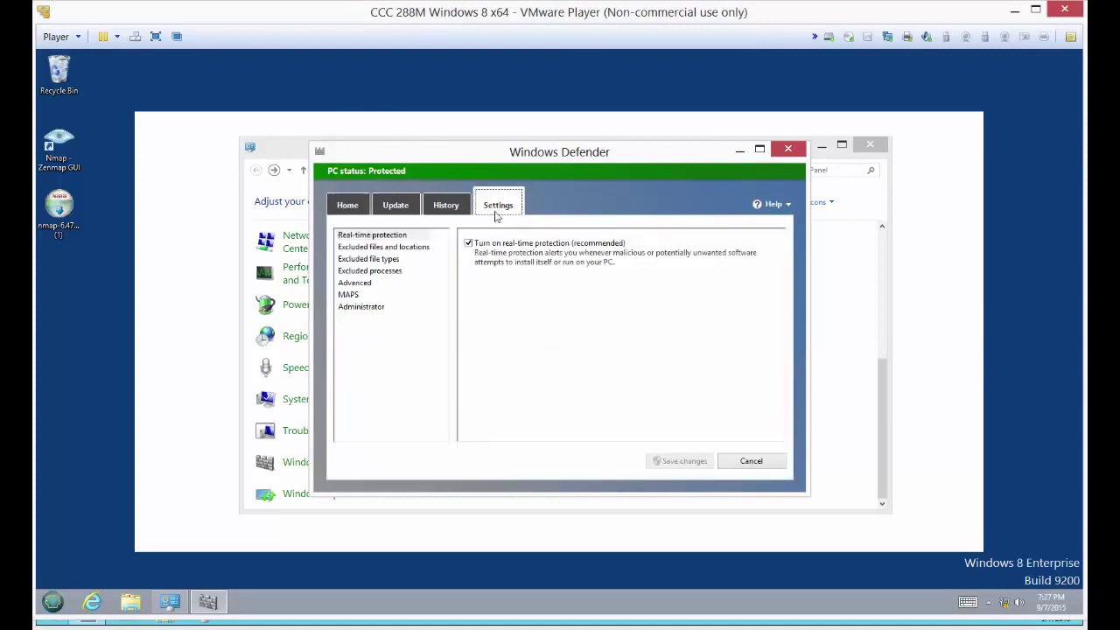
click(468, 244)
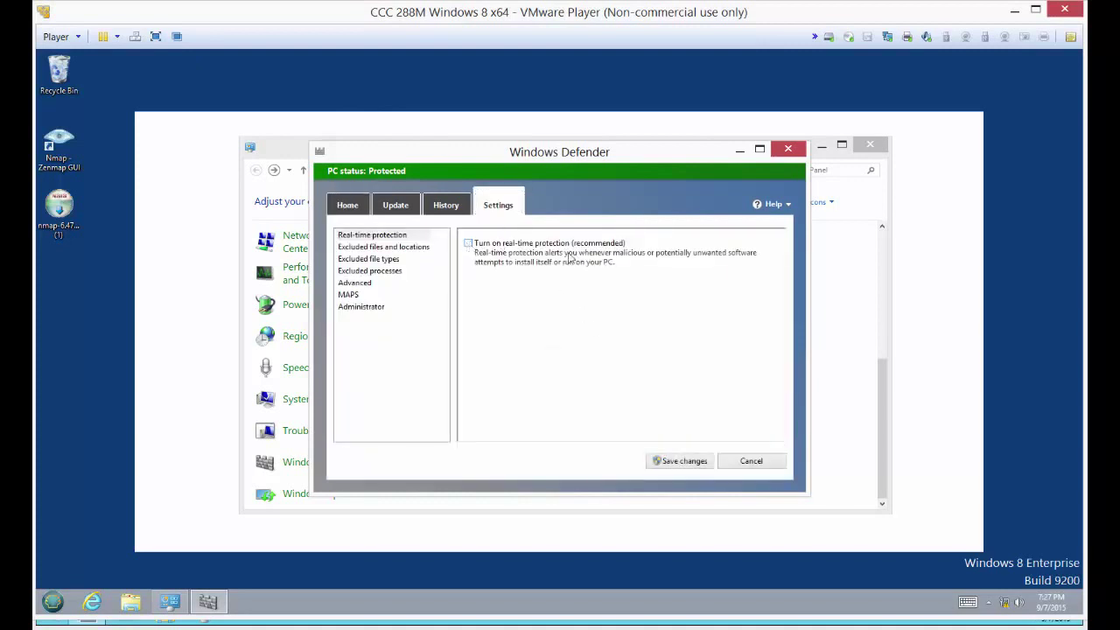
click(668, 461)
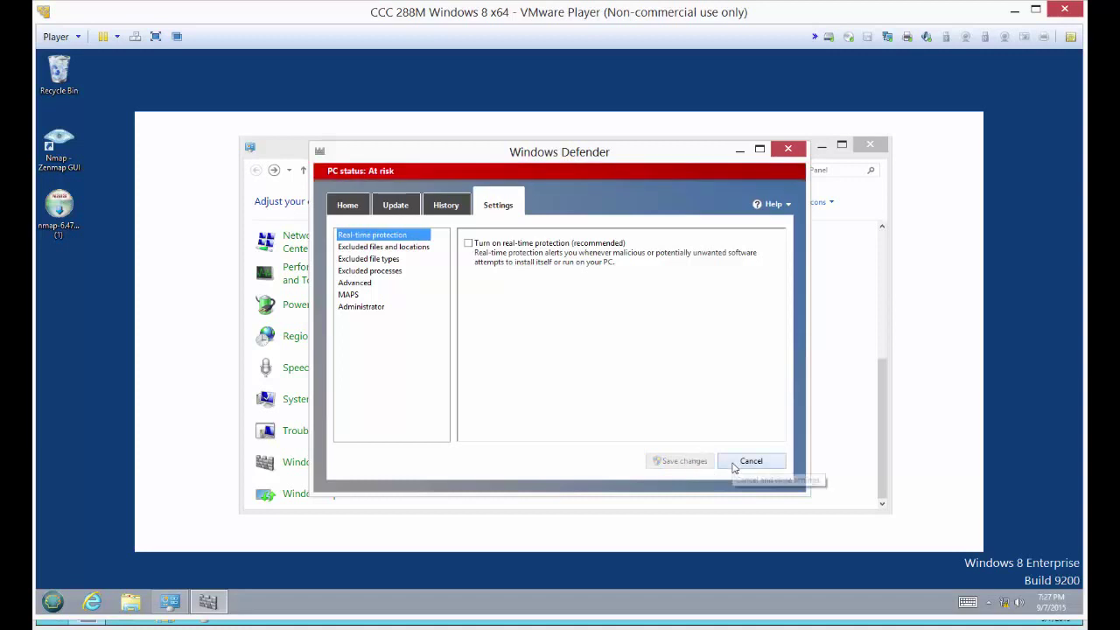
click(785, 150)
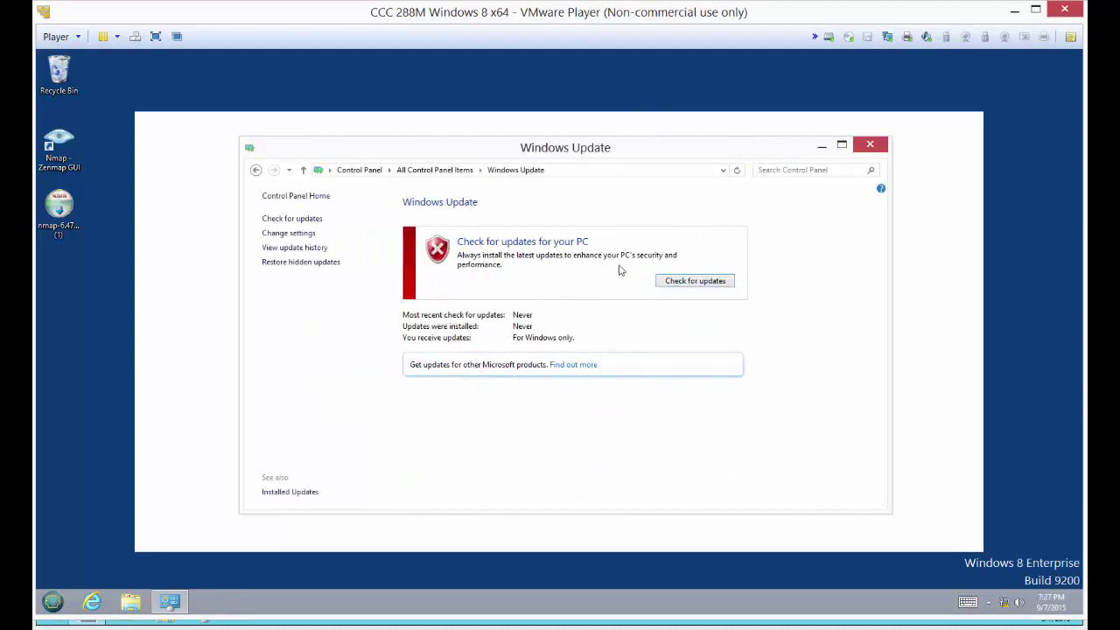
Step: Keep Windows Update on 'Never check for updates', confirm, and close the window
click(289, 233)
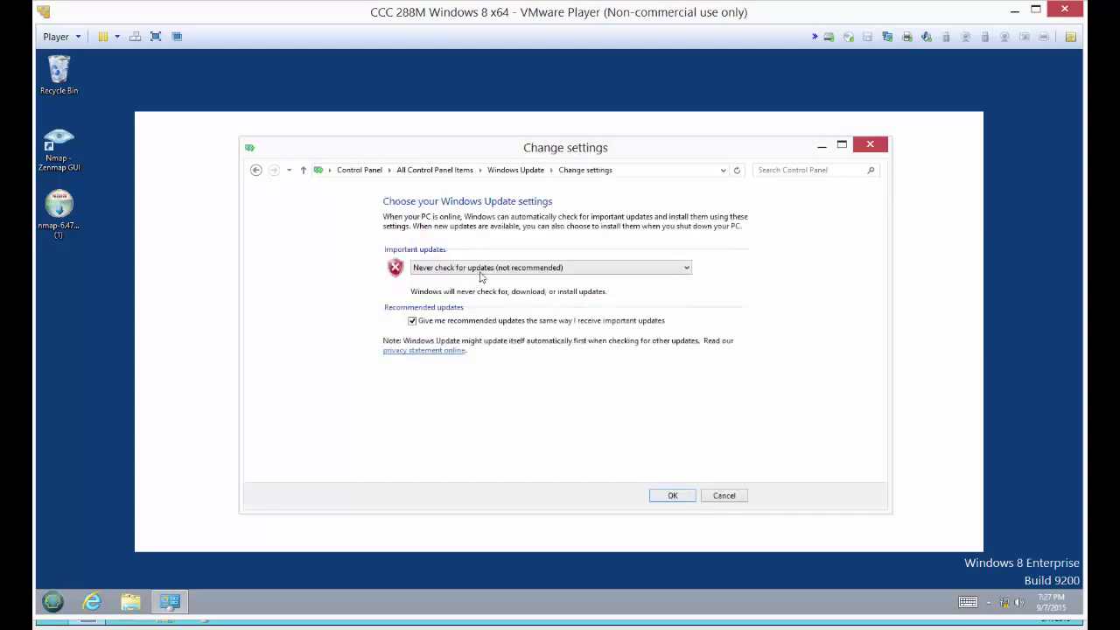
click(686, 496)
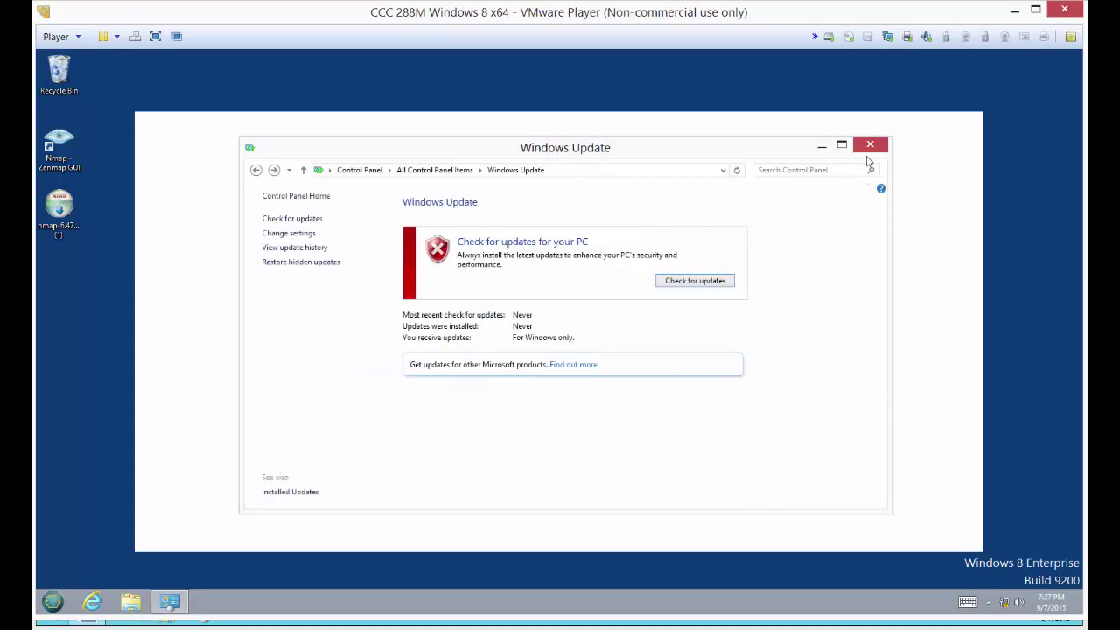
click(869, 146)
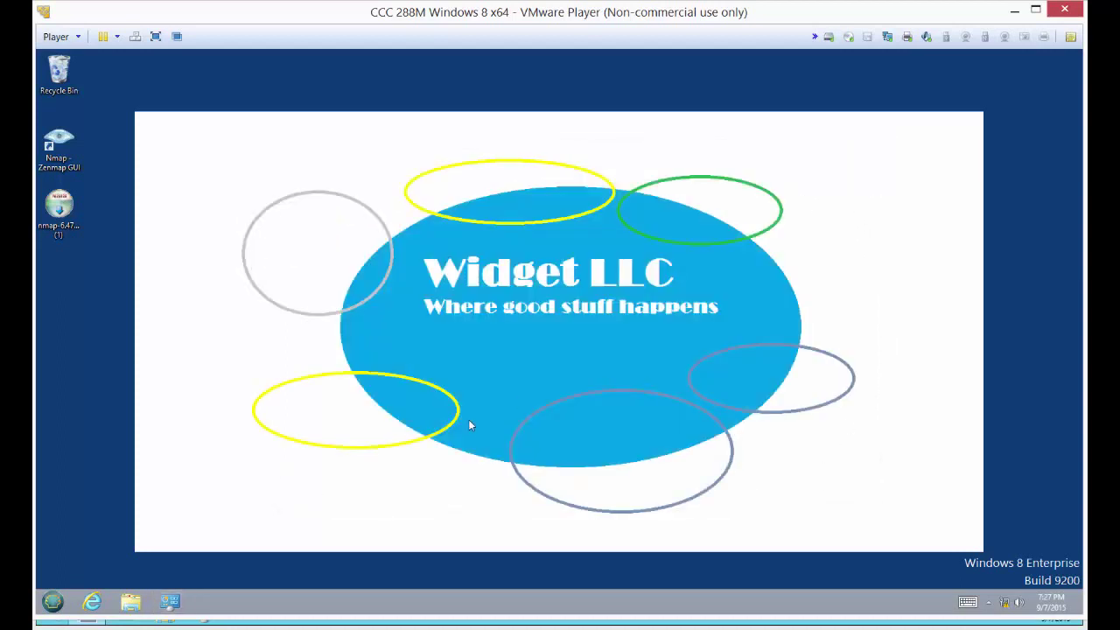
Step: Restart the Windows 8 client, sign back in as the domain administrator, and open the file libraries
click(61, 597)
click(255, 574)
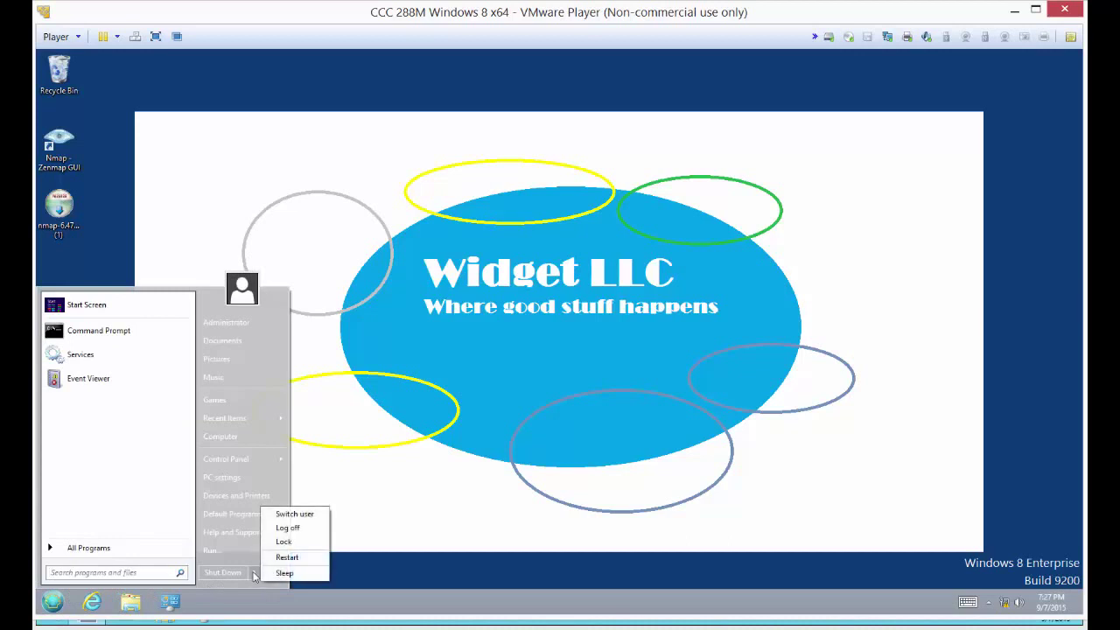
click(280, 558)
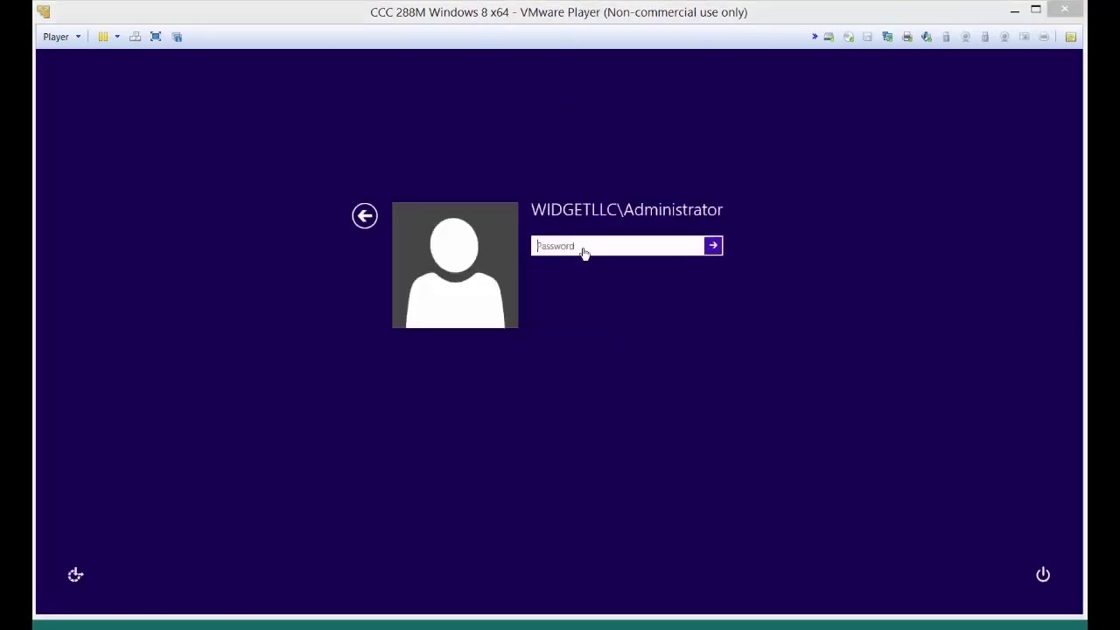
text(P)
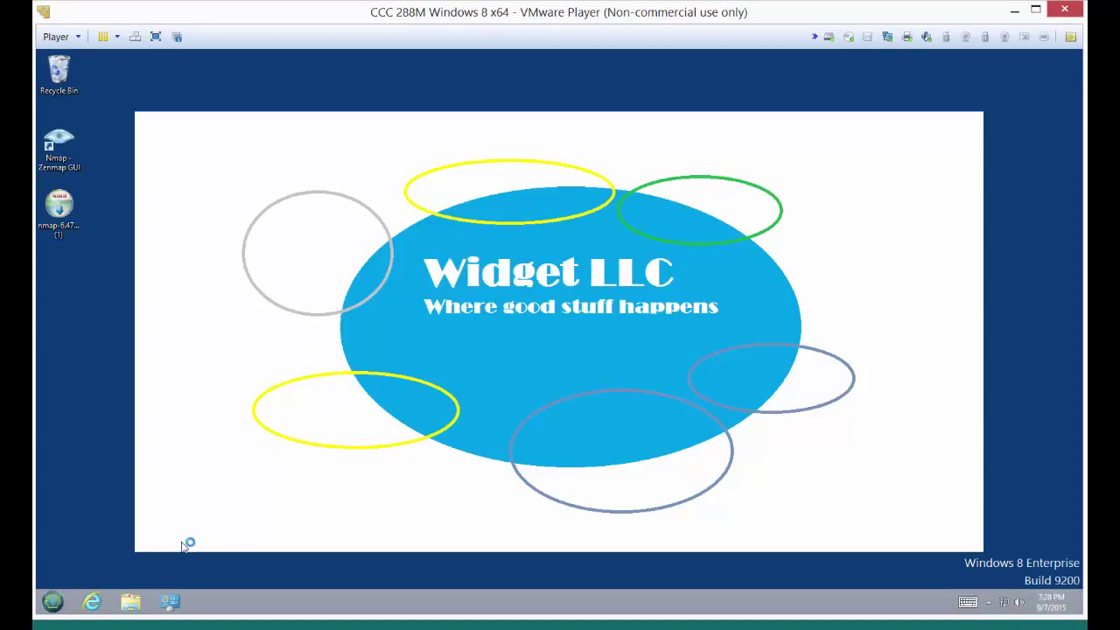
click(130, 603)
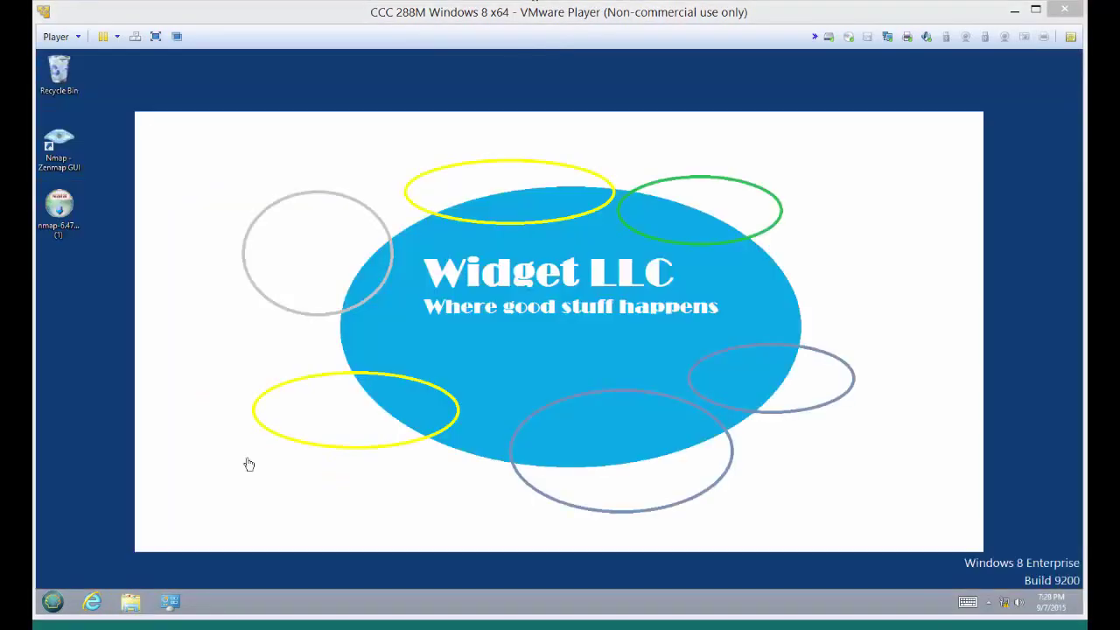
Step: Run ipconfig in an administrator Command Prompt to show only the 169.254.79.87 autoconfiguration address
click(53, 601)
click(111, 333)
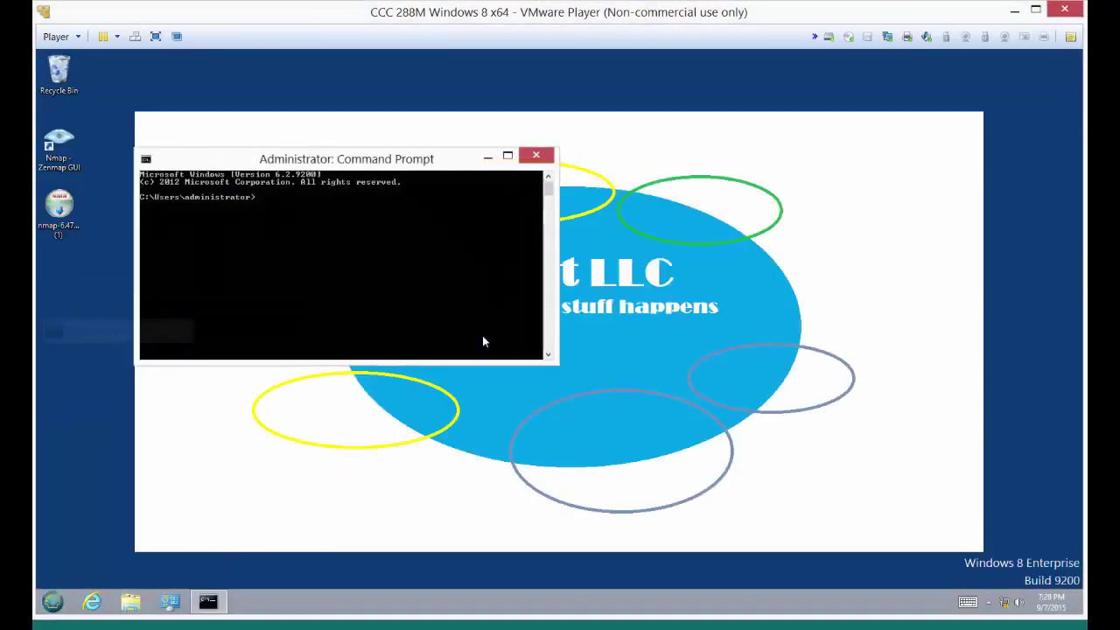
text(ipconfig)
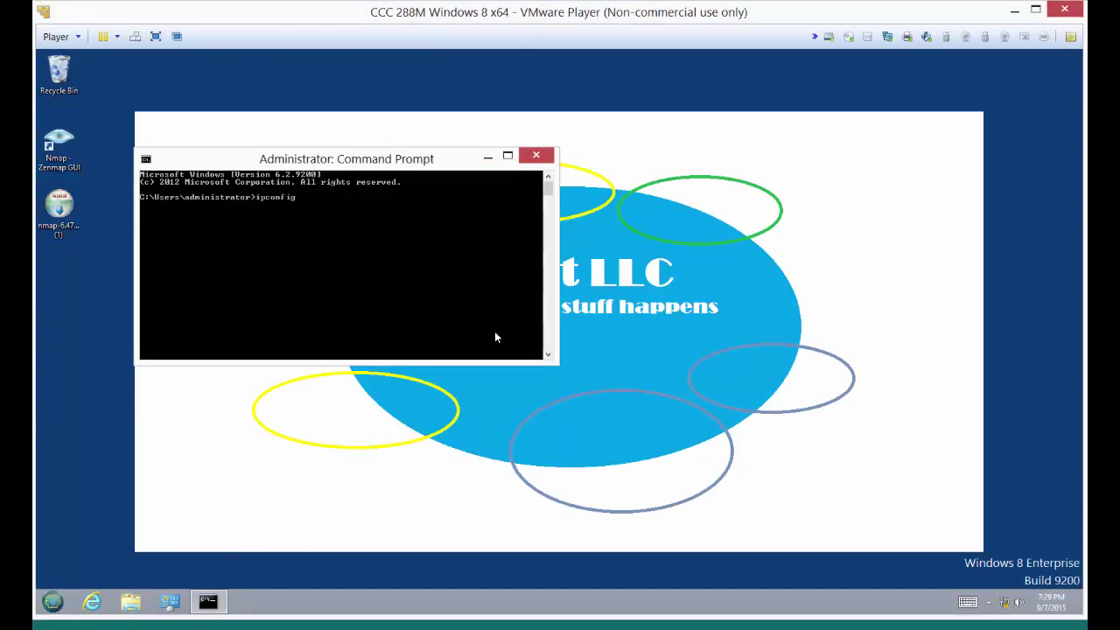
key(Return)
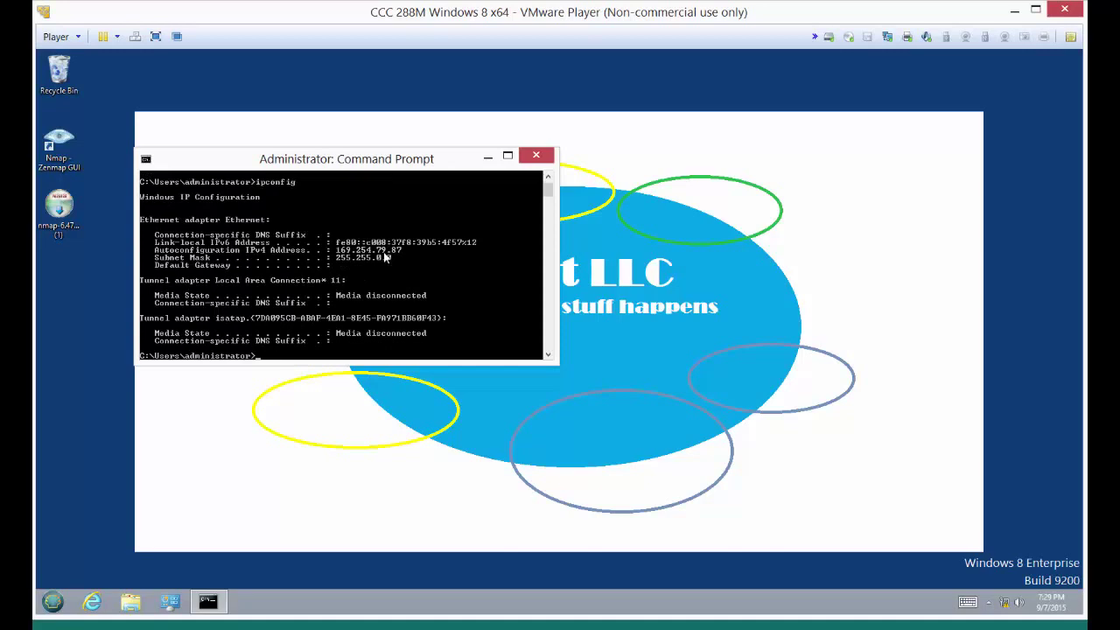
Step: Try to reach \\dc01 from File Explorer's address bar, then recheck the ipconfig output
click(136, 602)
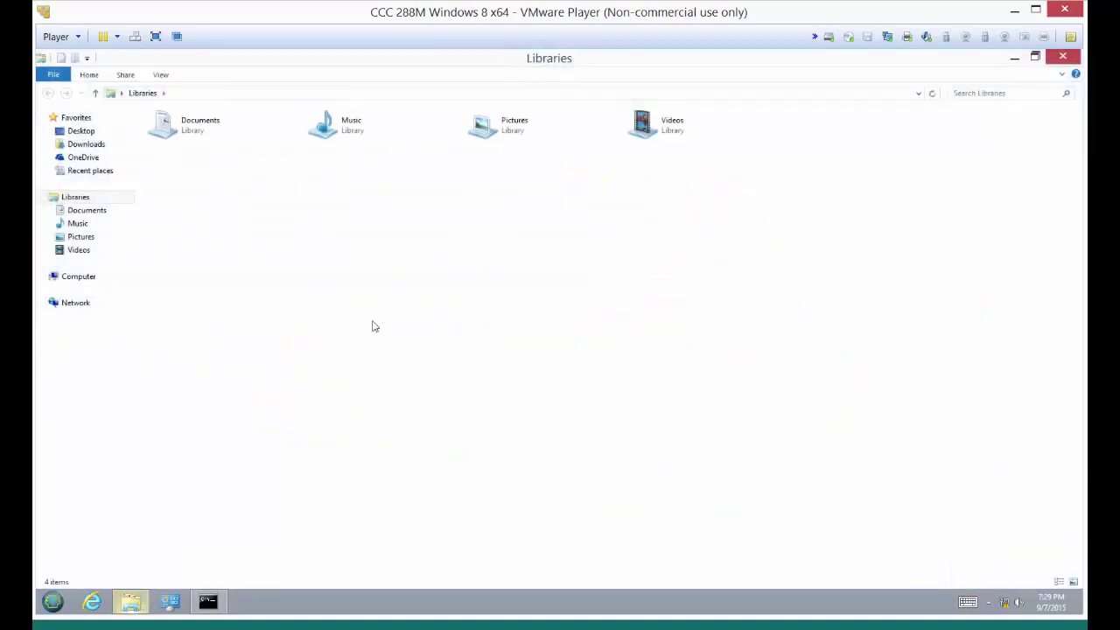
click(405, 99)
text(\\dc01)
key(Return)
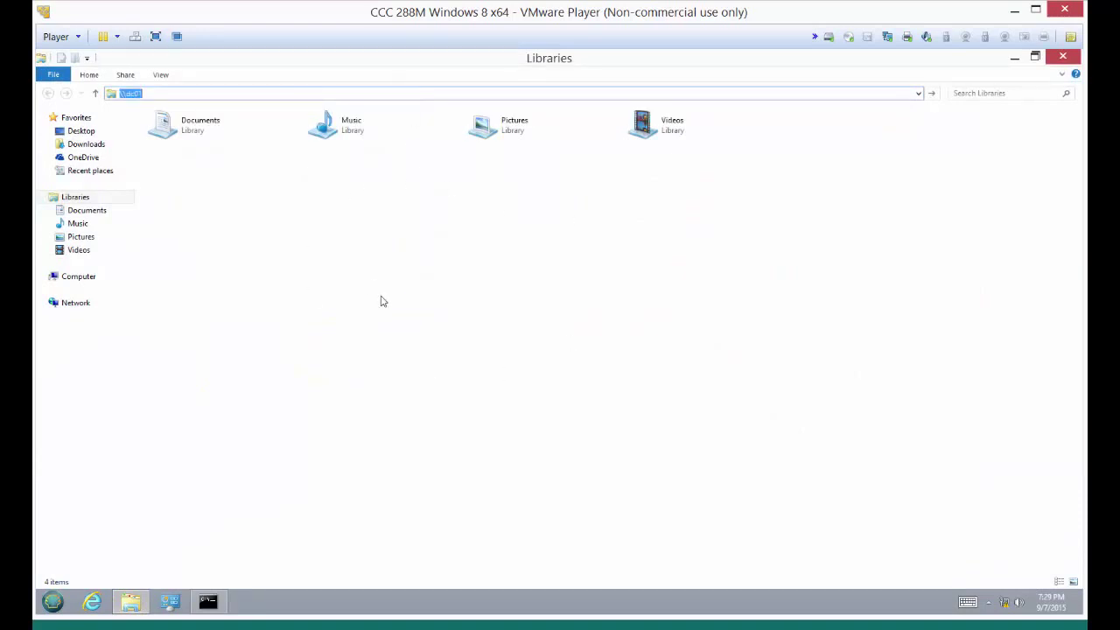
click(207, 601)
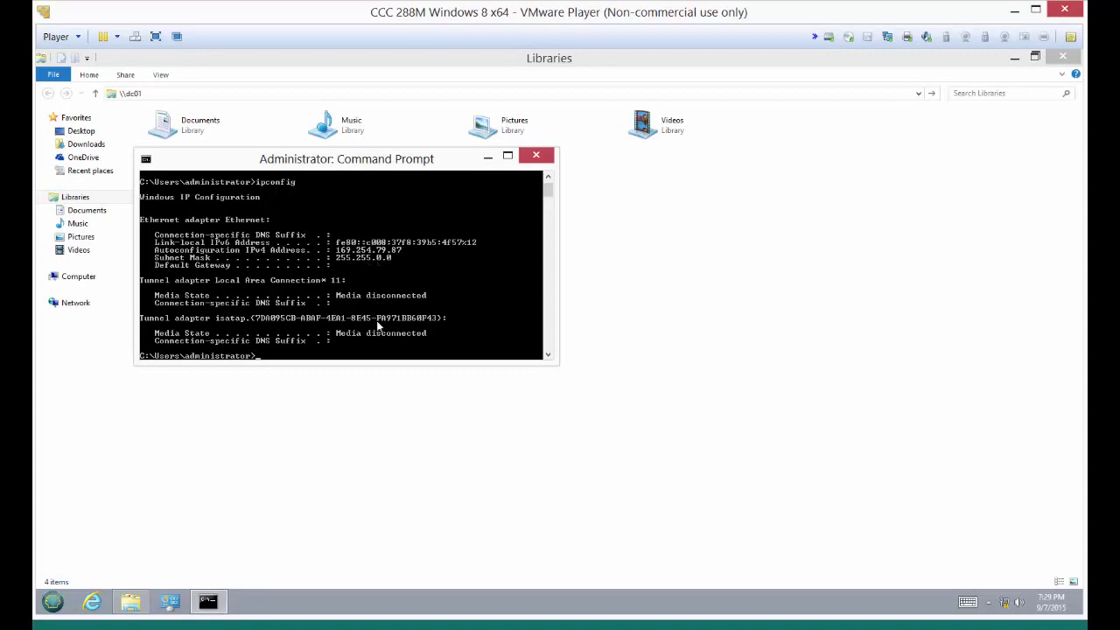
click(488, 159)
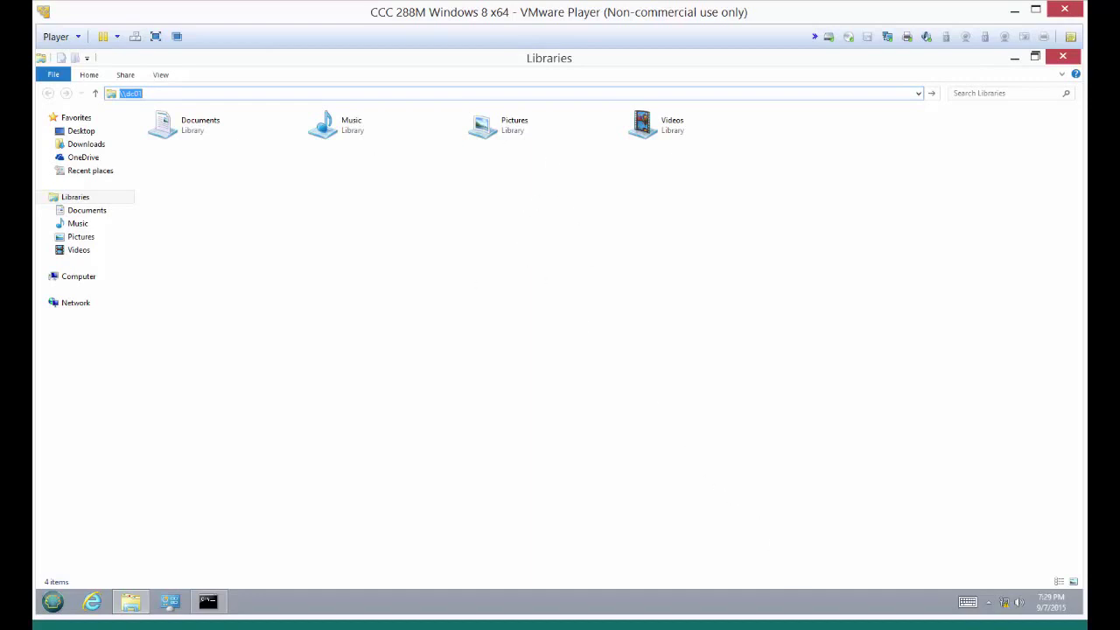
Step: On DC01, refresh the Security log and select the newest 7:29:54 Audit Failure event
mouse_move(791, 624)
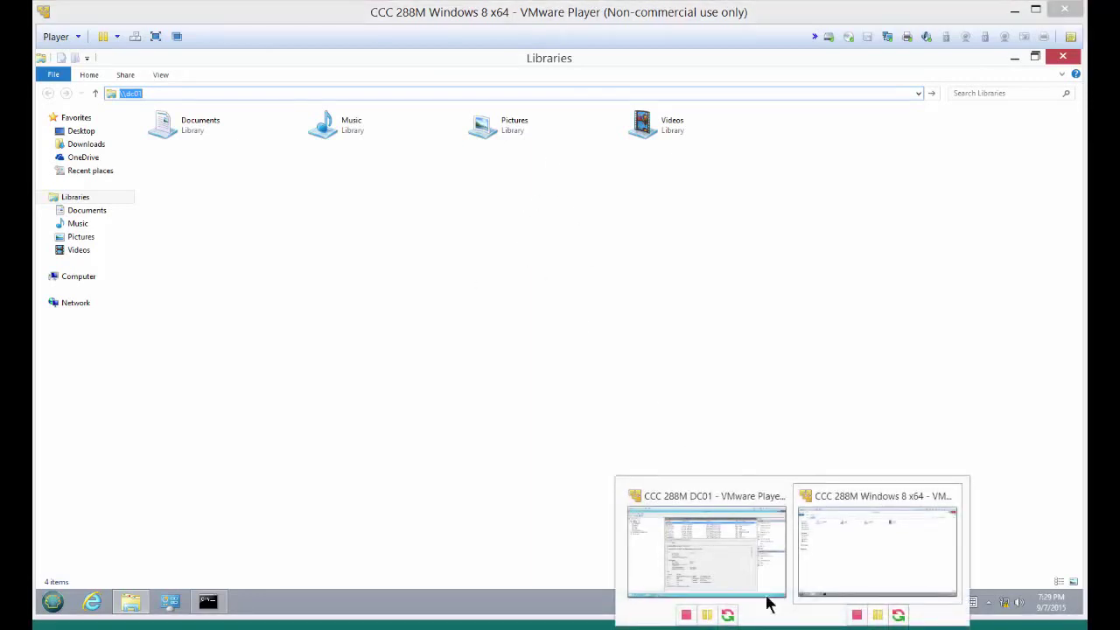
click(709, 557)
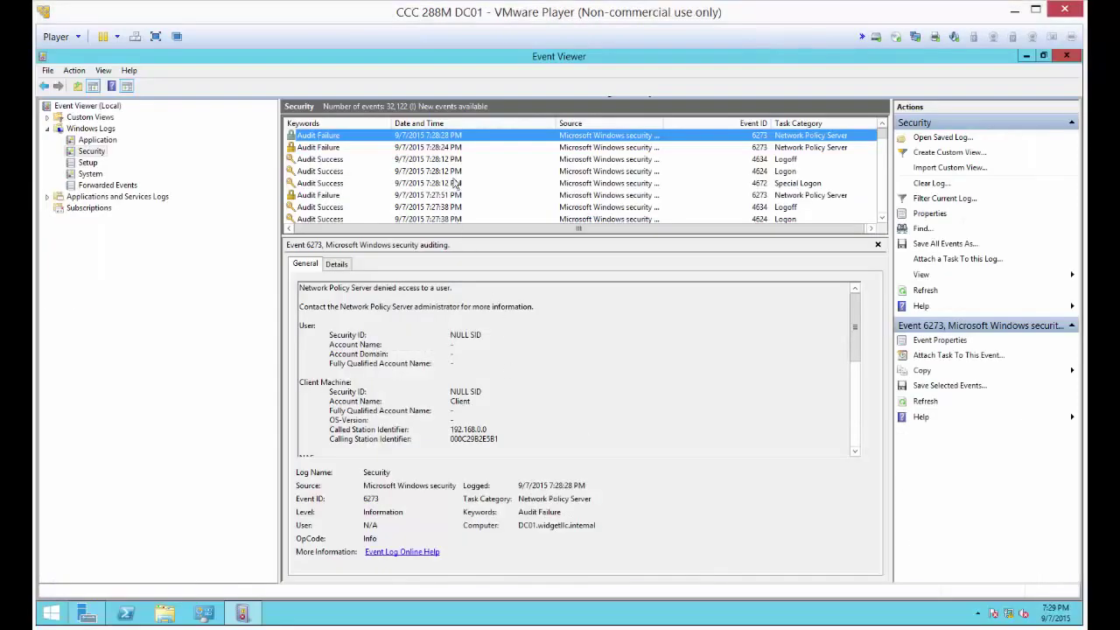
click(91, 152)
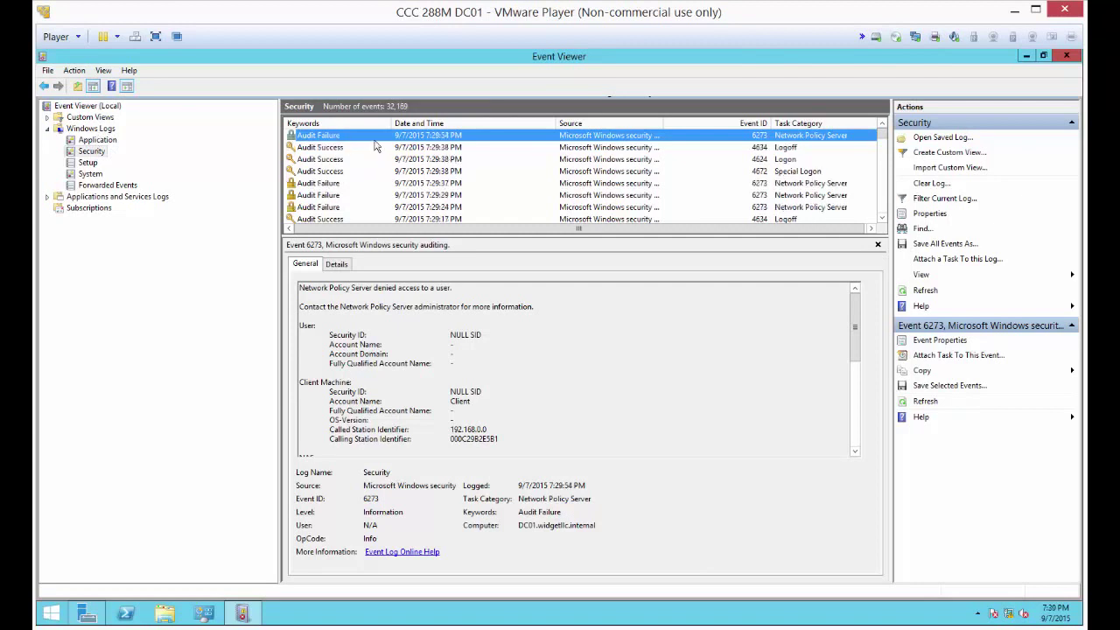
click(343, 184)
click(346, 195)
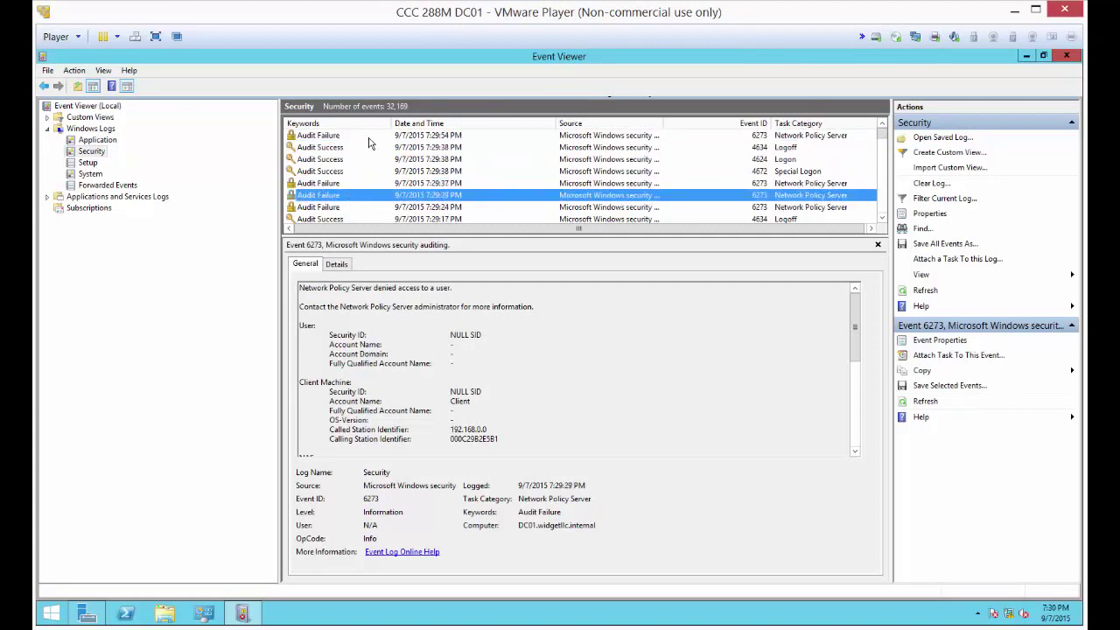
click(368, 137)
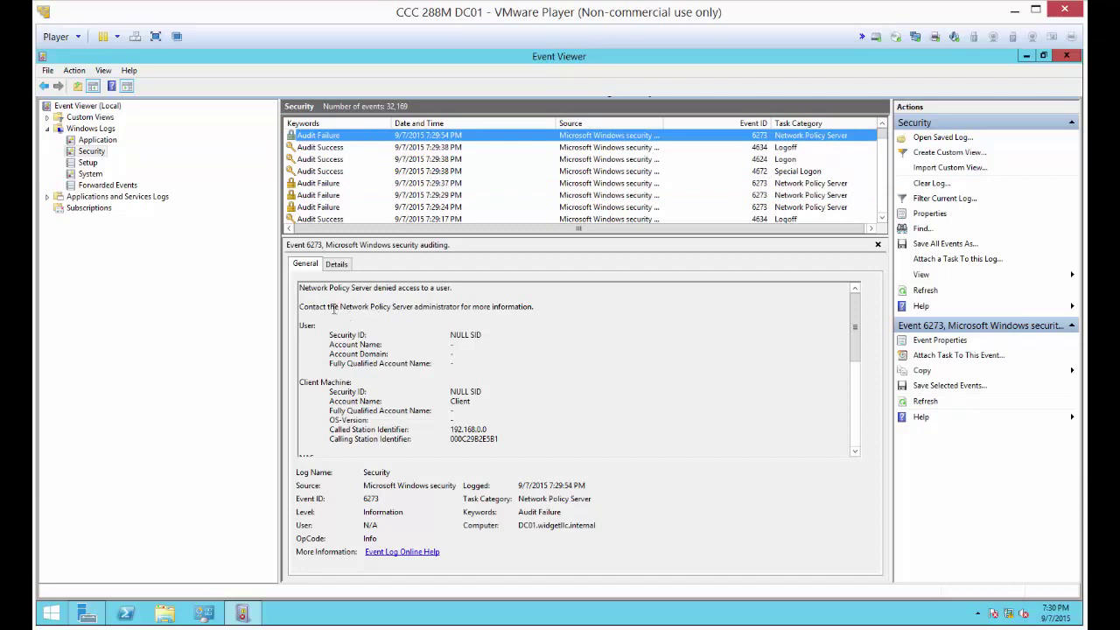
Step: Highlight the event 6273 details showing Network Policy Server denied access to account Client
drag(328, 306, 472, 306)
click(374, 289)
drag(359, 288, 453, 297)
click(572, 304)
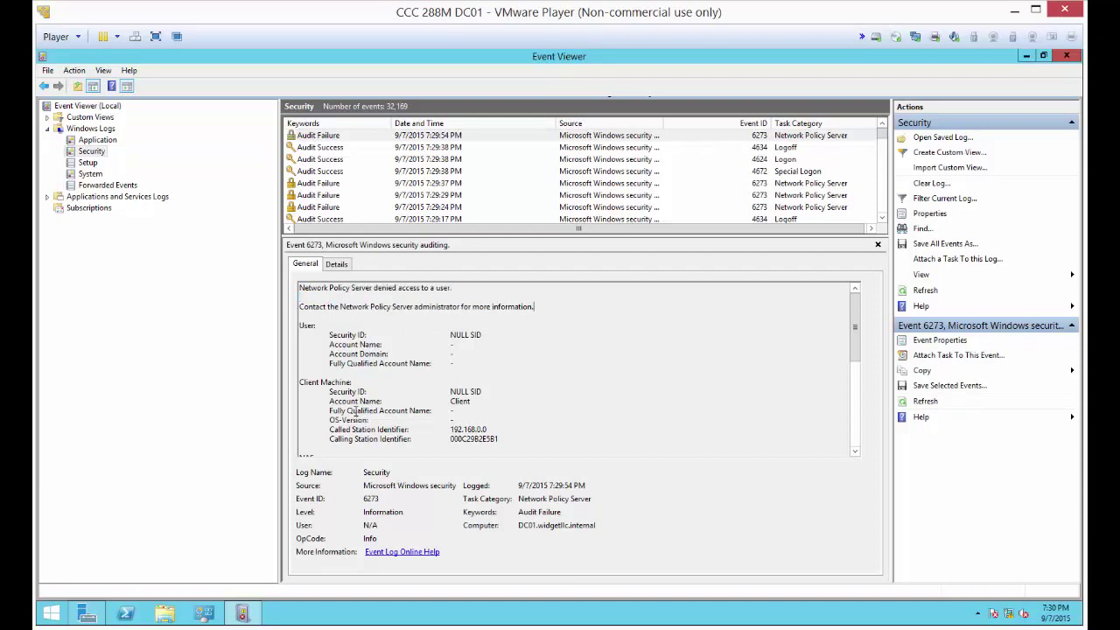
double_click(461, 401)
click(540, 417)
scroll(539, 416, down, 5)
scroll(539, 417, down, 3)
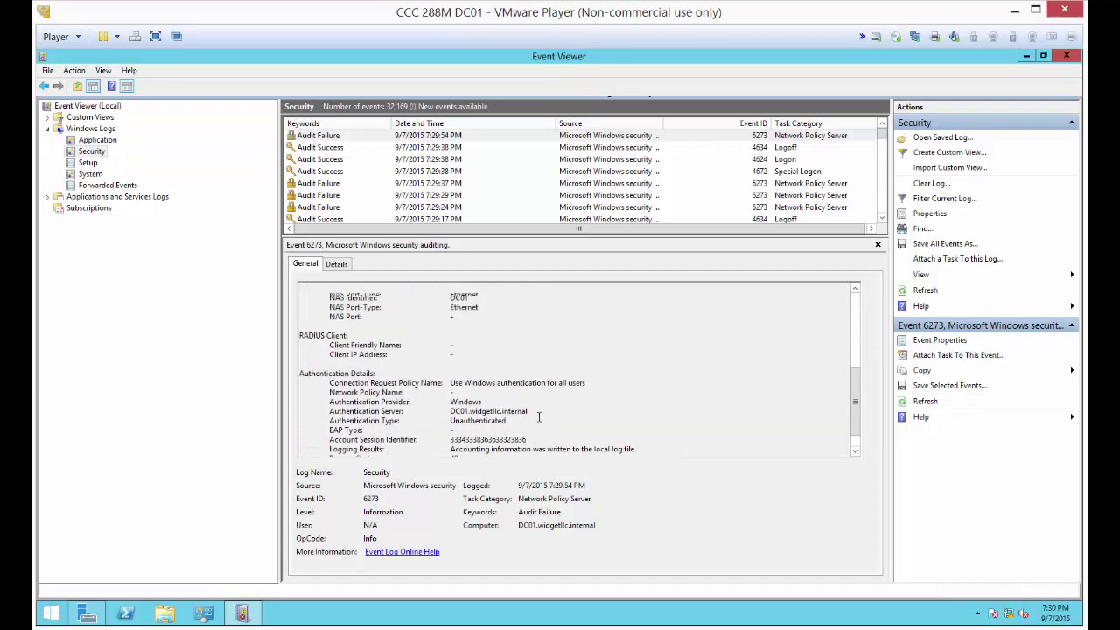